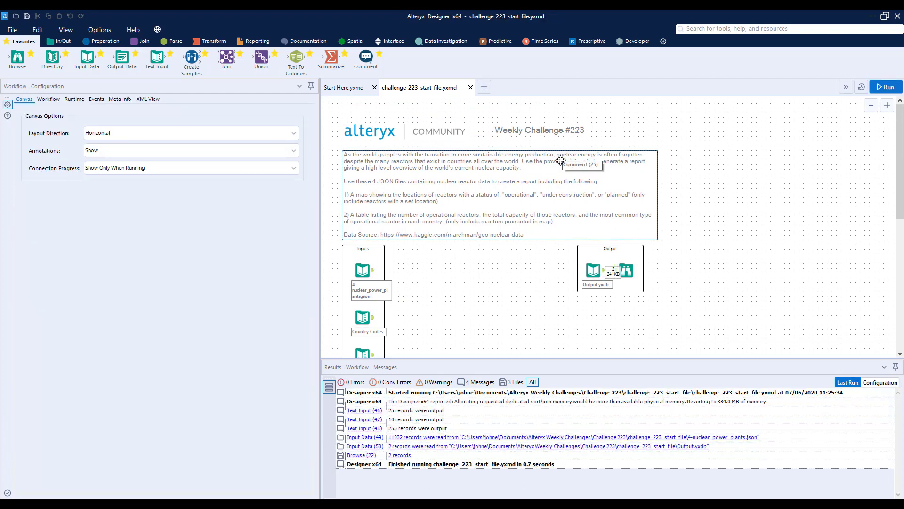
Read the challenge brief and examine how the 4-nuclear_power_plants.json input structures its JSON_Name and JSON_ValueString records per reactor.
scroll(505, 214, "down", 2)
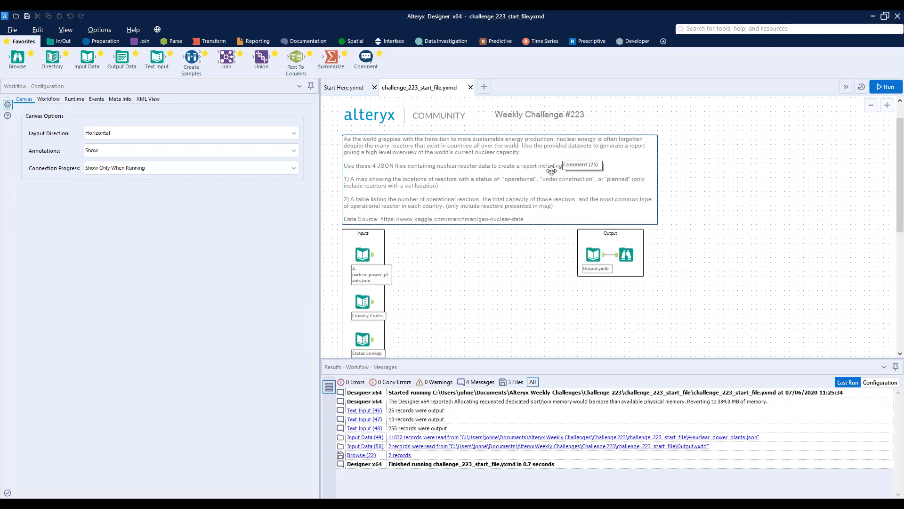
scroll(418, 238, "down", 2)
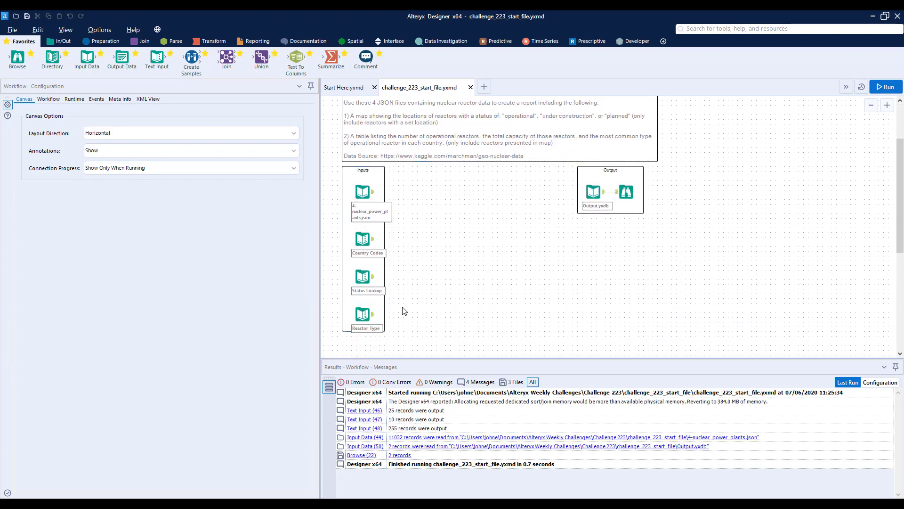
left_click(375, 194)
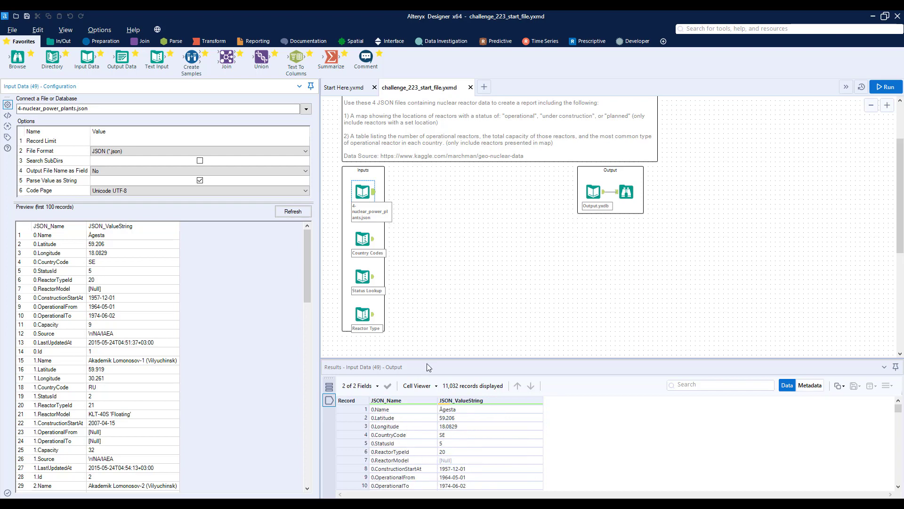
left_click_drag(429, 358, 427, 296)
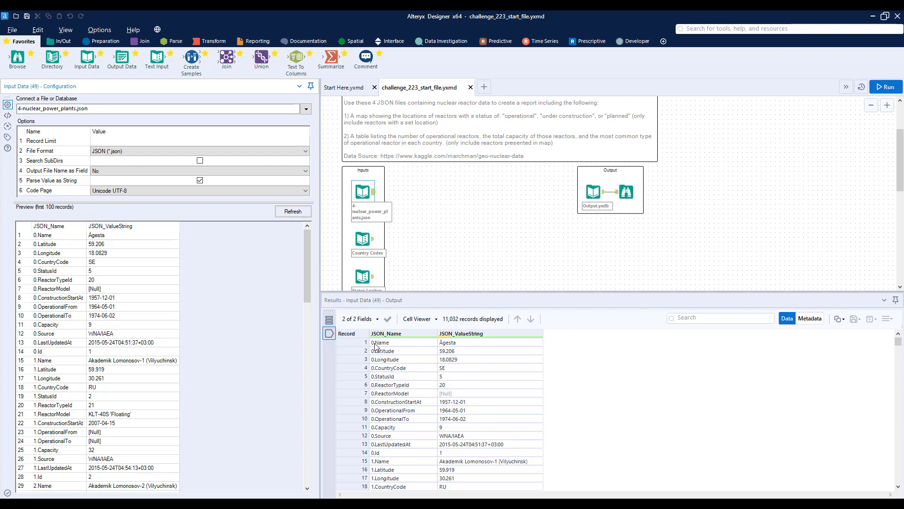
scroll(379, 362, "down", 3)
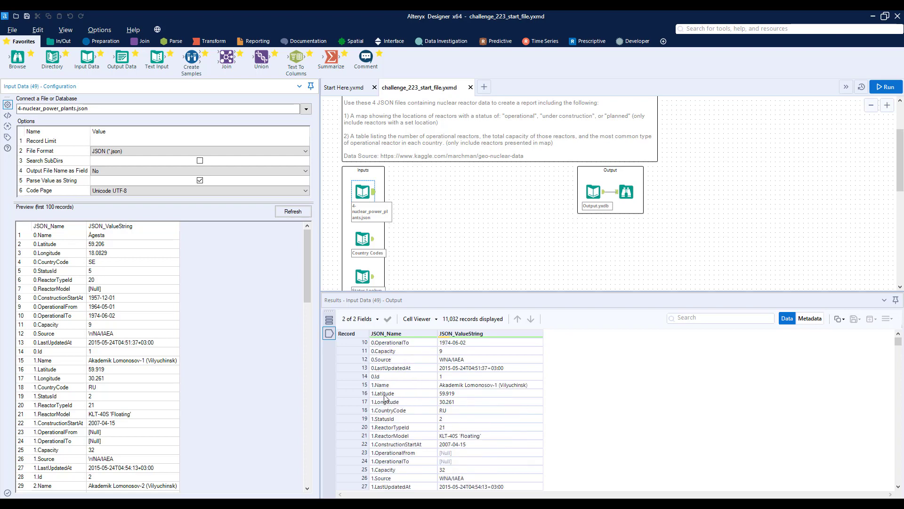
left_click(387, 385)
scroll(409, 395, "down", 5)
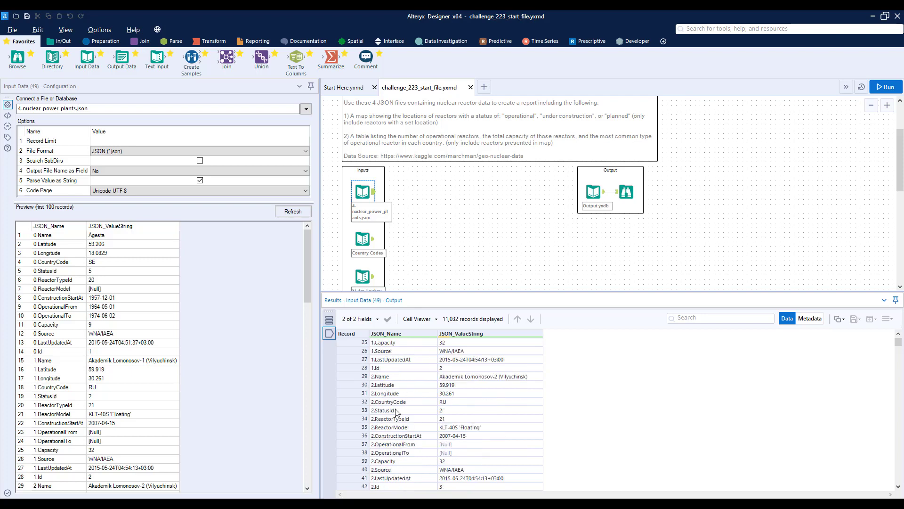
left_click(391, 377)
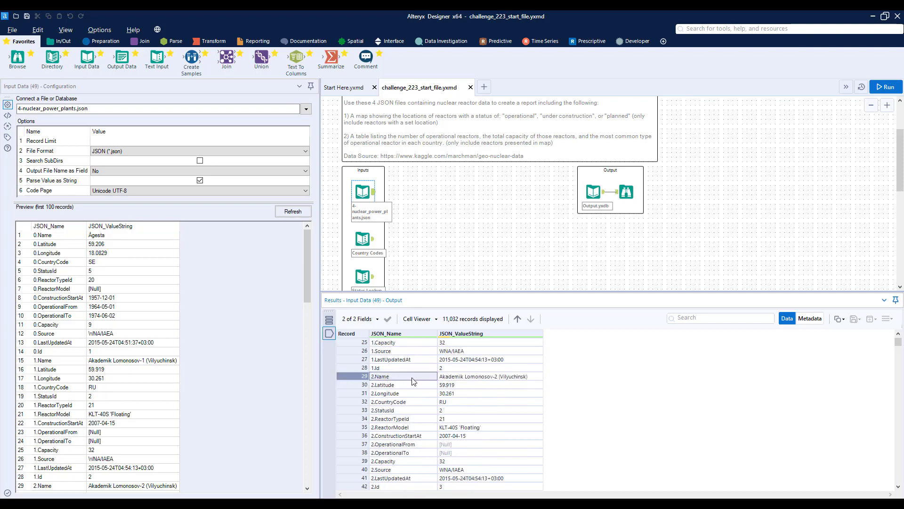
scroll(414, 382, "up", 8)
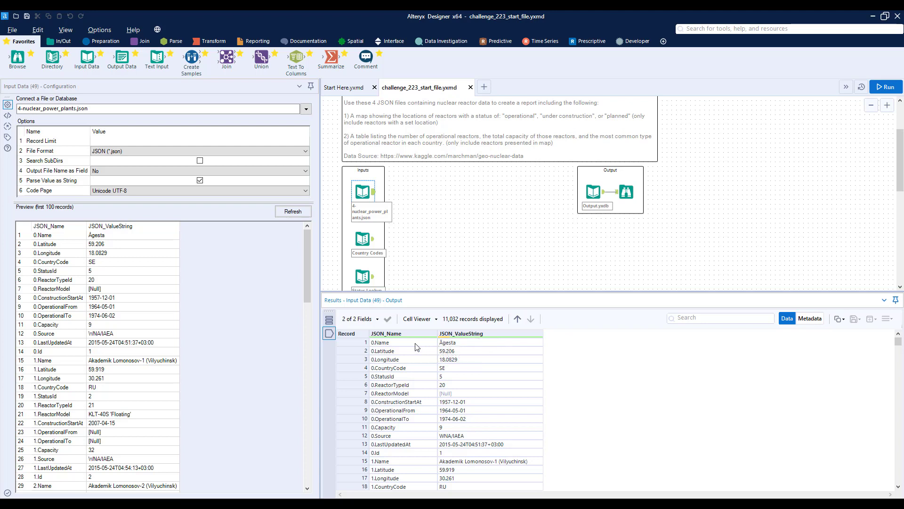
left_click(381, 344)
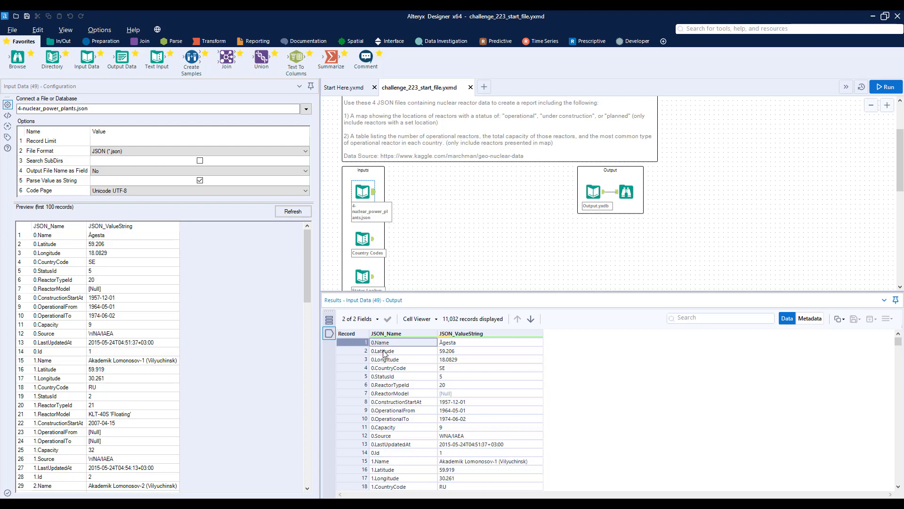
left_click(383, 351)
scroll(398, 419, "down", 2)
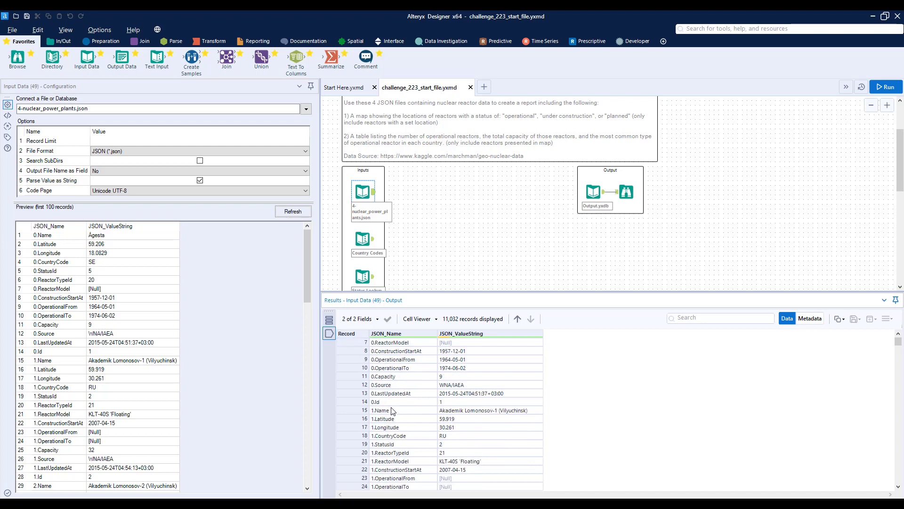
left_click_drag(393, 410, 408, 464)
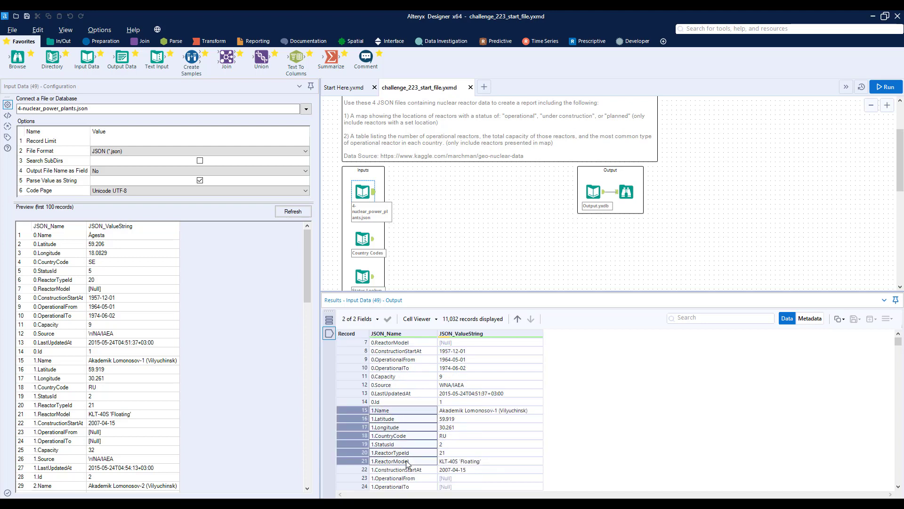
scroll(402, 439, "up", 2)
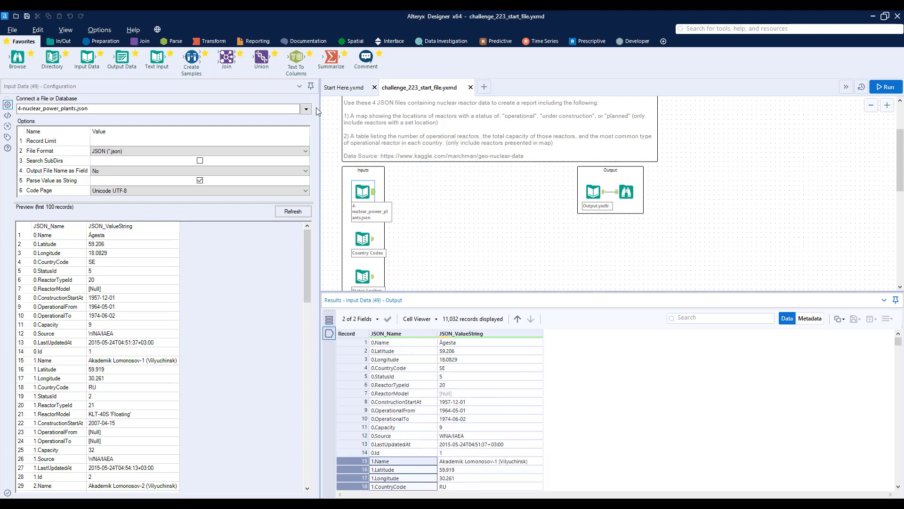
Connect a Text To Columns tool to the nuclear power plants input, splitting JSON_Name into 2 columns on the period delimiter.
left_click_drag(296, 59, 411, 192)
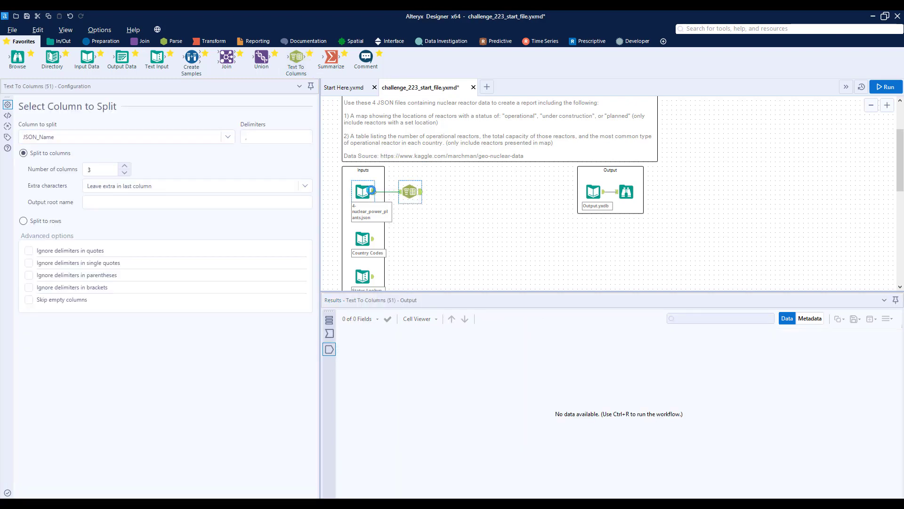
left_click(366, 190)
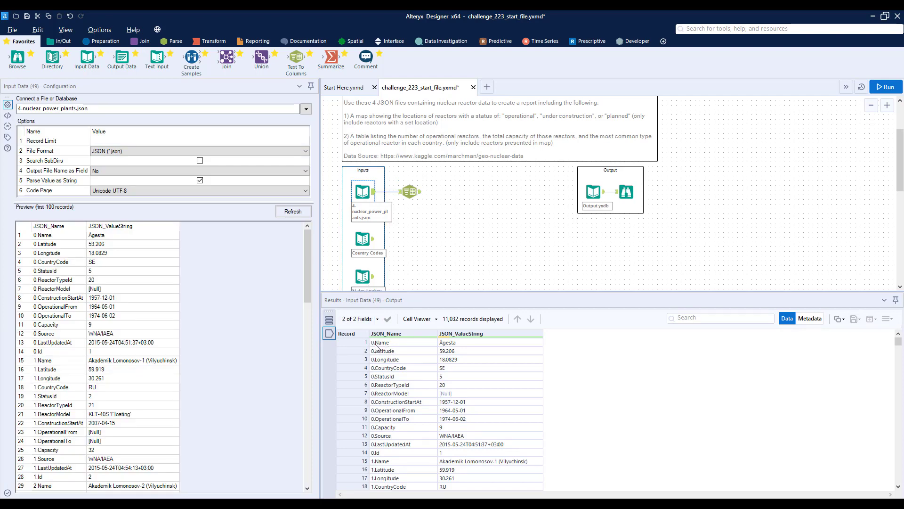
scroll(396, 377, "down", 17)
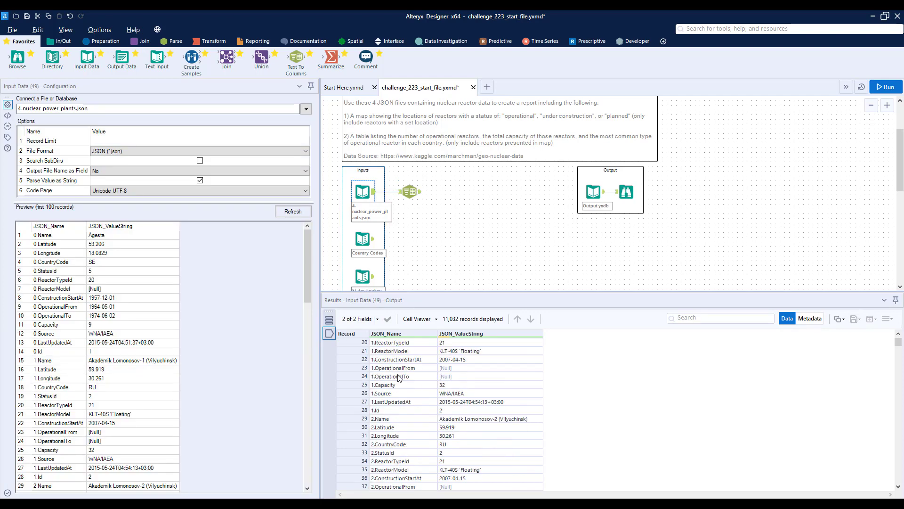
scroll(401, 410, "up", 17)
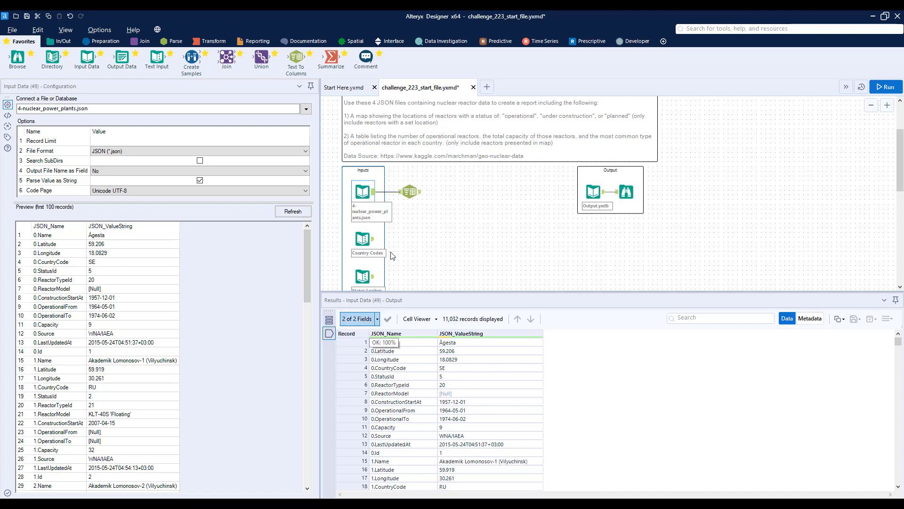
left_click(411, 191)
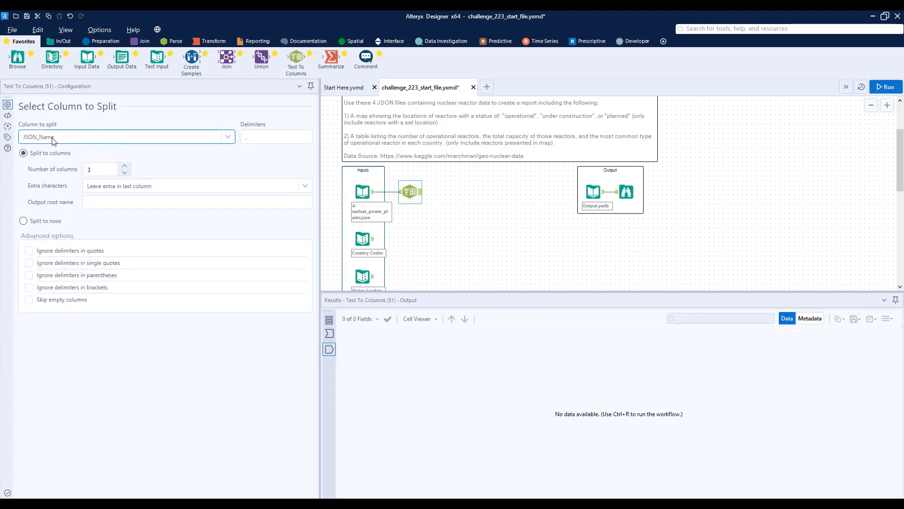
left_click(254, 136)
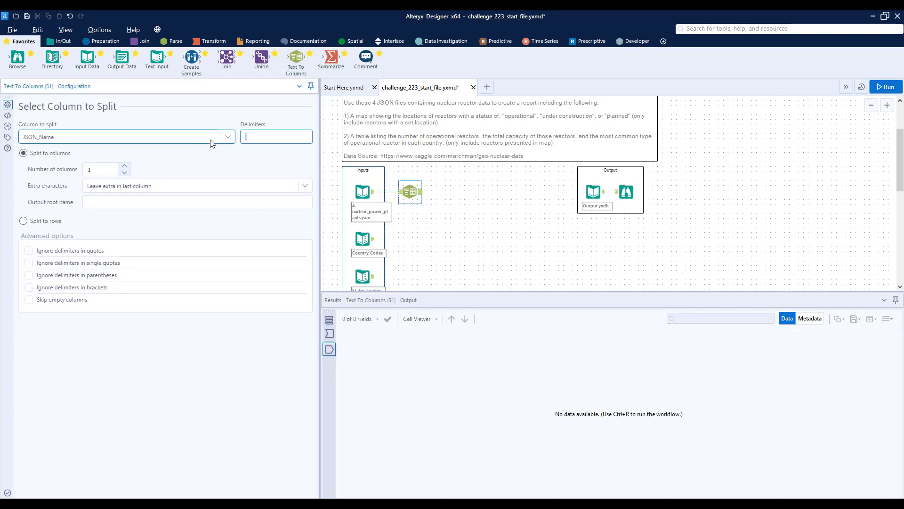
left_click(124, 172)
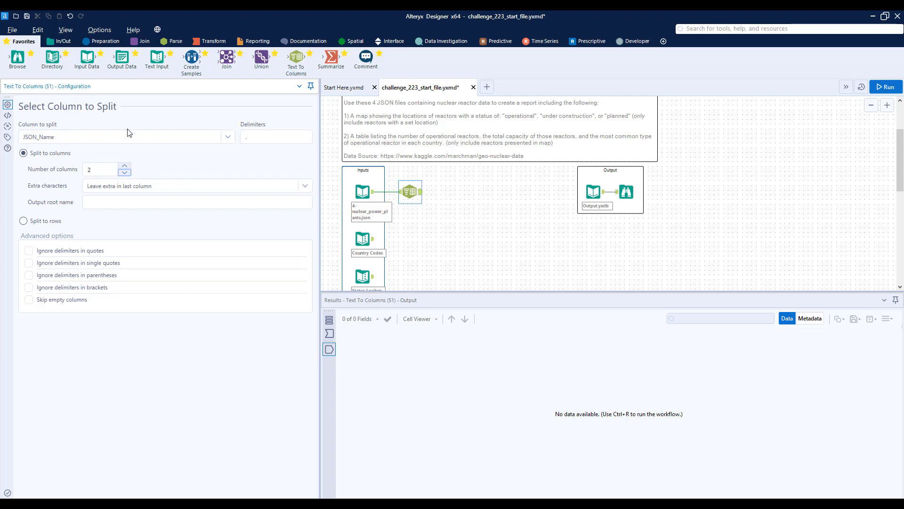
Attach a Browse tool to the Text To Columns output, run the workflow and review the split columns.
left_click_drag(18, 58, 462, 192)
key("ctrl+r")
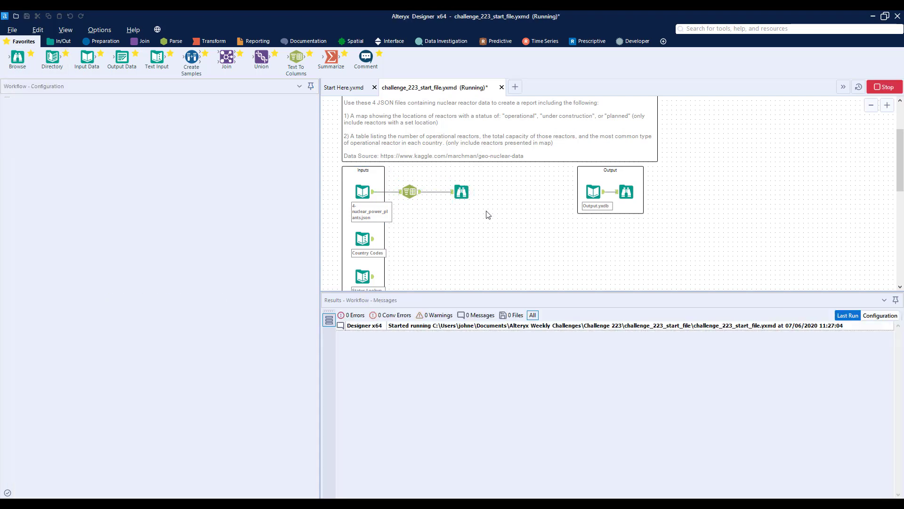
left_click(461, 192)
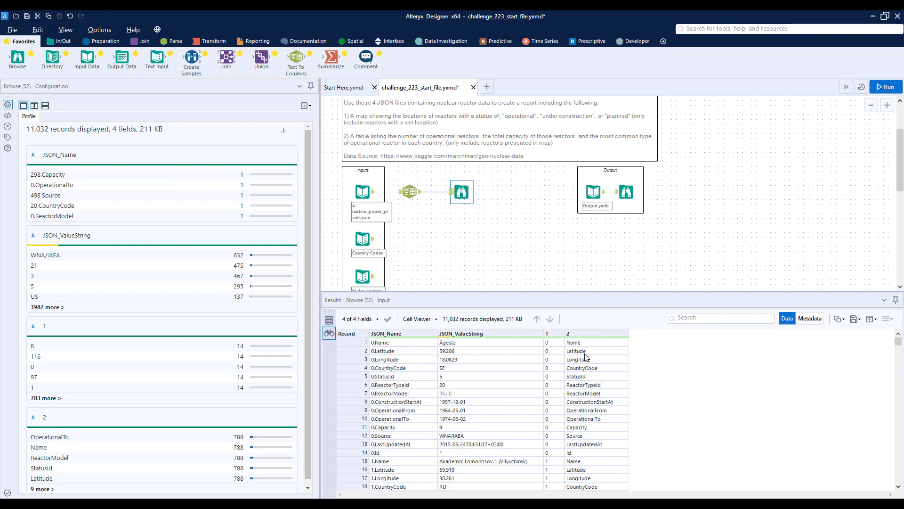
scroll(565, 351, "down", 6)
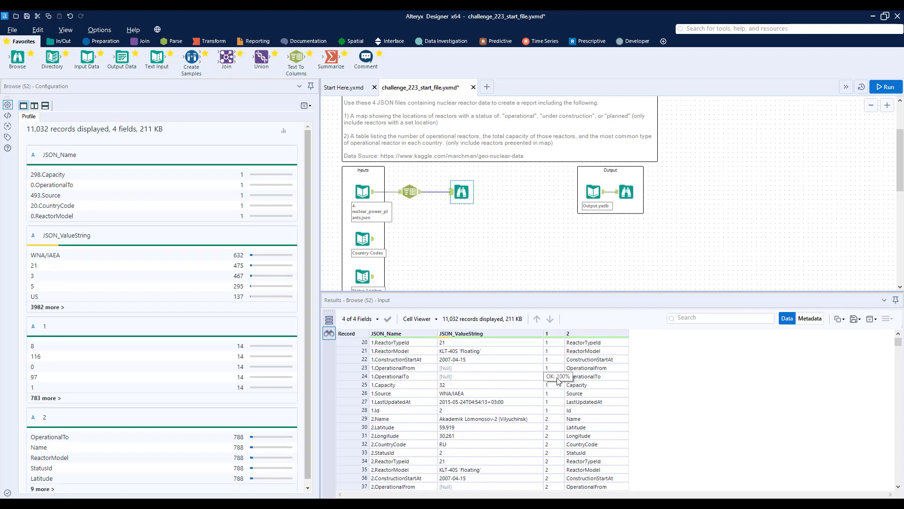
scroll(555, 387, "down", 6)
scroll(554, 388, "up", 6)
scroll(554, 388, "up", 6)
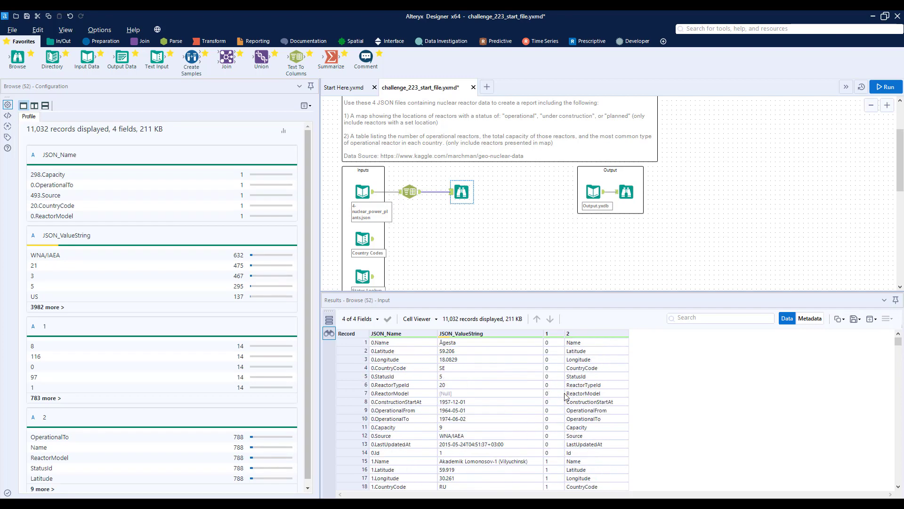
Move the Output container beside the challenge description and shift the new Browse tool further from Text To Columns.
left_click_drag(650, 222, 679, 121)
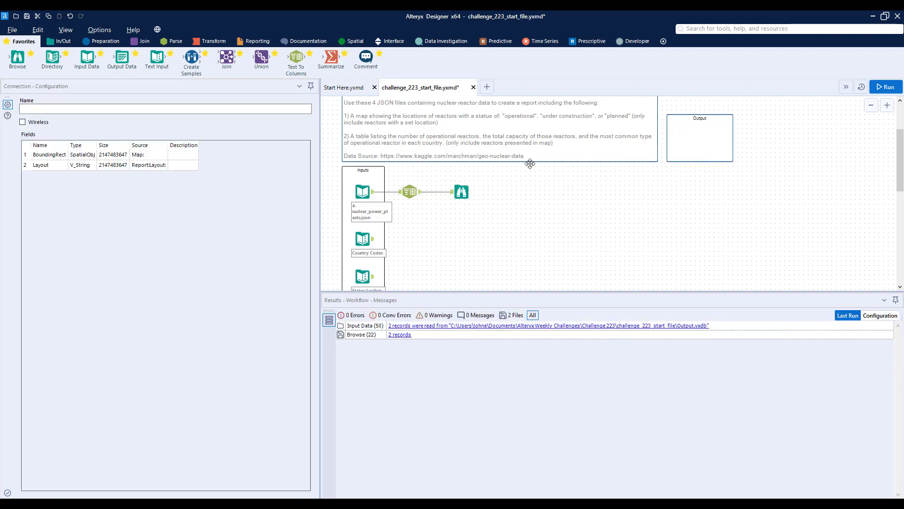
left_click(461, 191)
left_click_drag(463, 191, 528, 191)
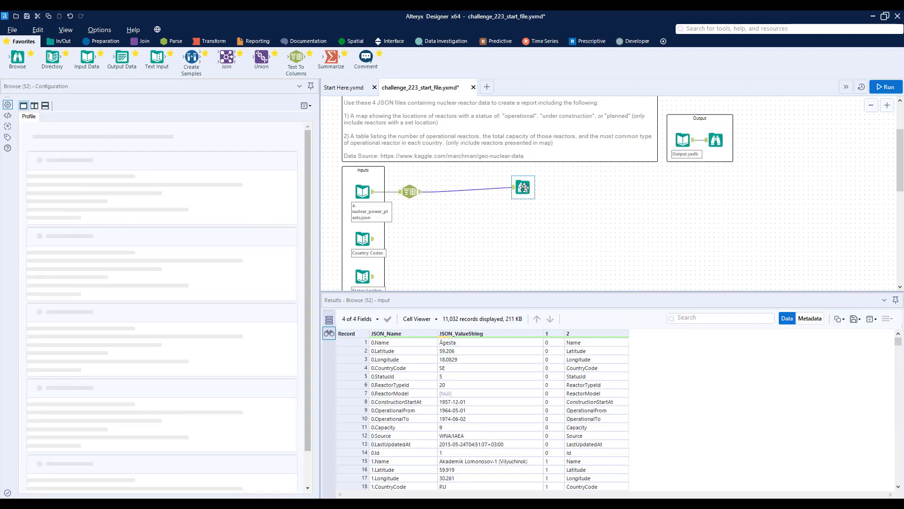
Insert a Cross Tab before the Browse, grouped by 1, with headers from 2 and concatenated JSON_ValueString values, and run the workflow.
left_click(226, 43)
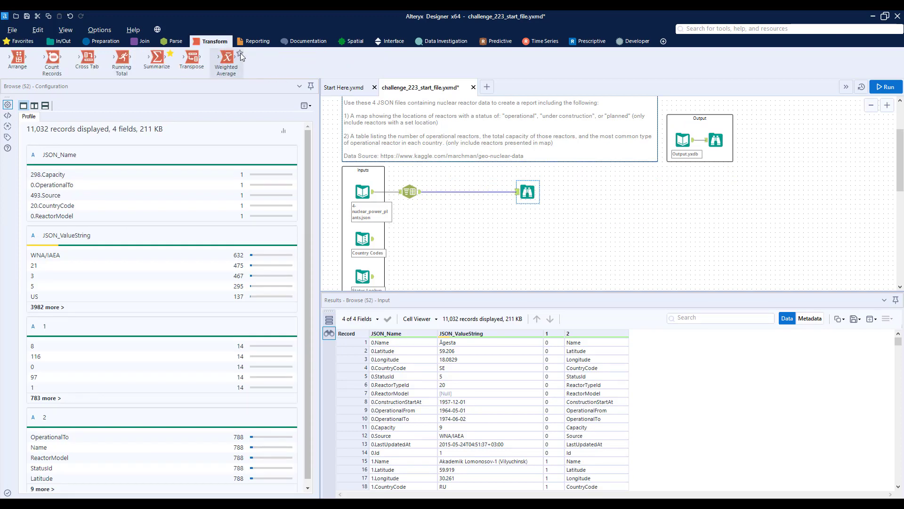
left_click_drag(87, 59, 461, 193)
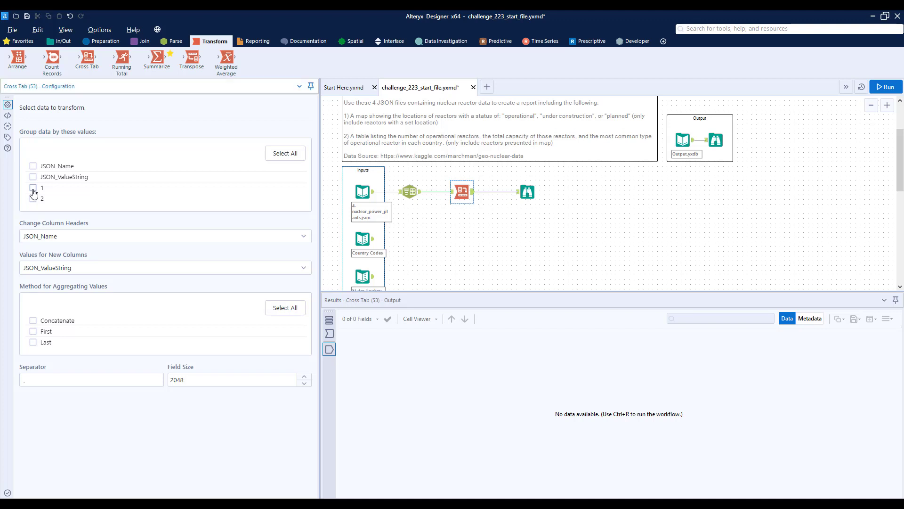
left_click(33, 189)
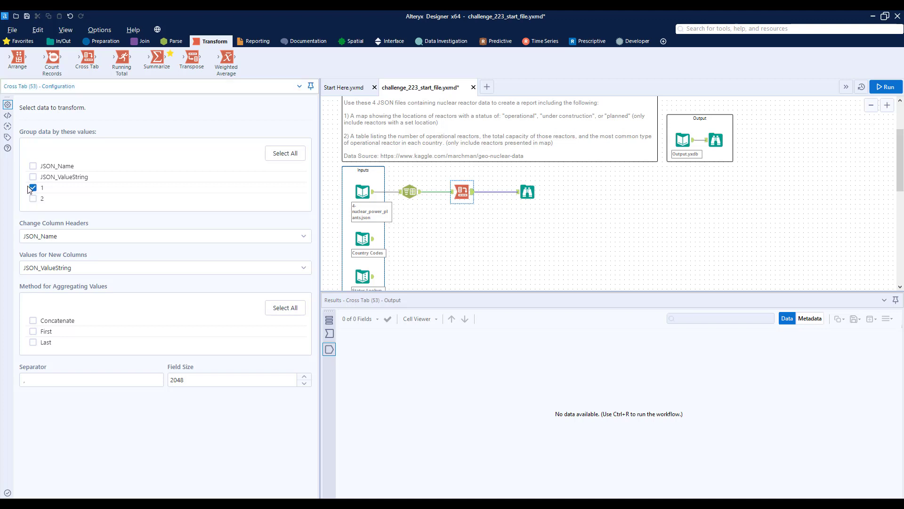
left_click(82, 238)
left_click(62, 302)
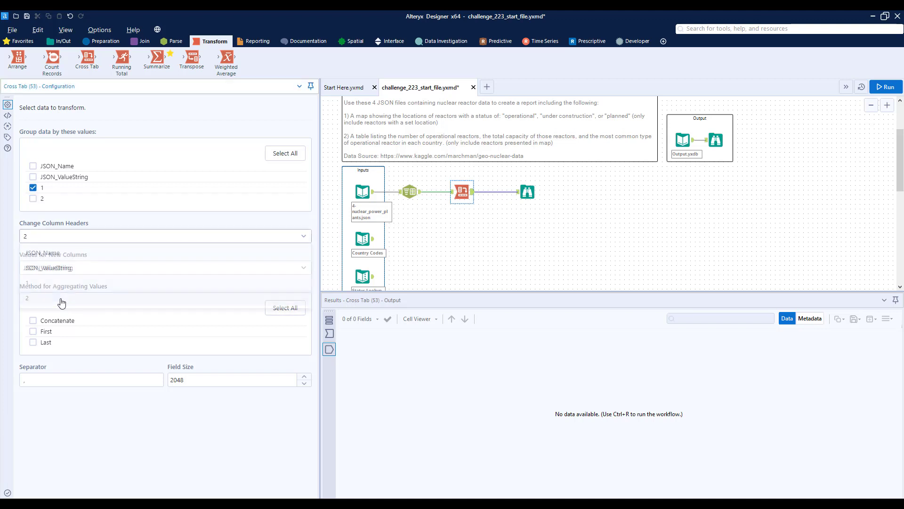
left_click(62, 275)
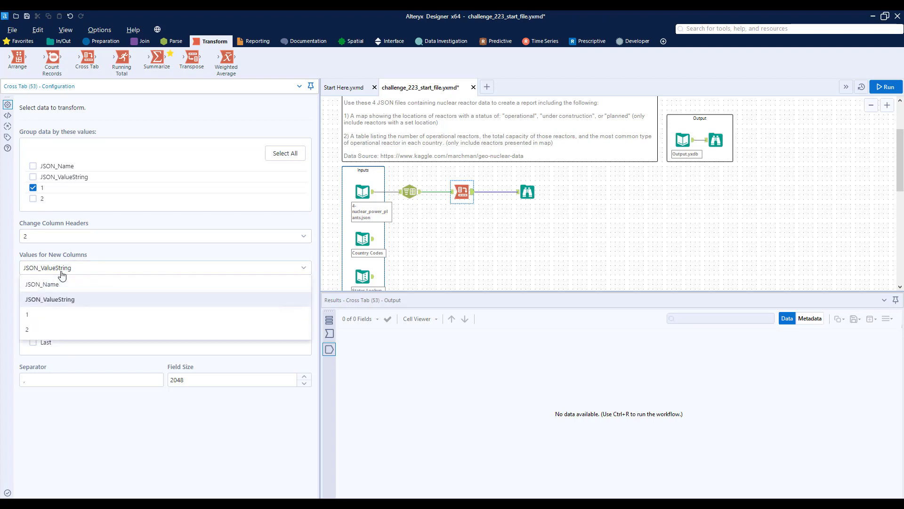
left_click(55, 302)
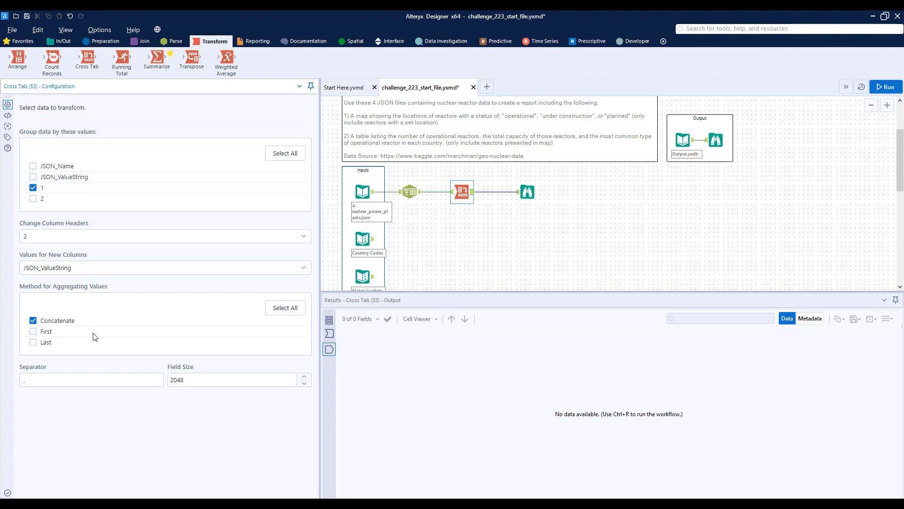
left_click(887, 85)
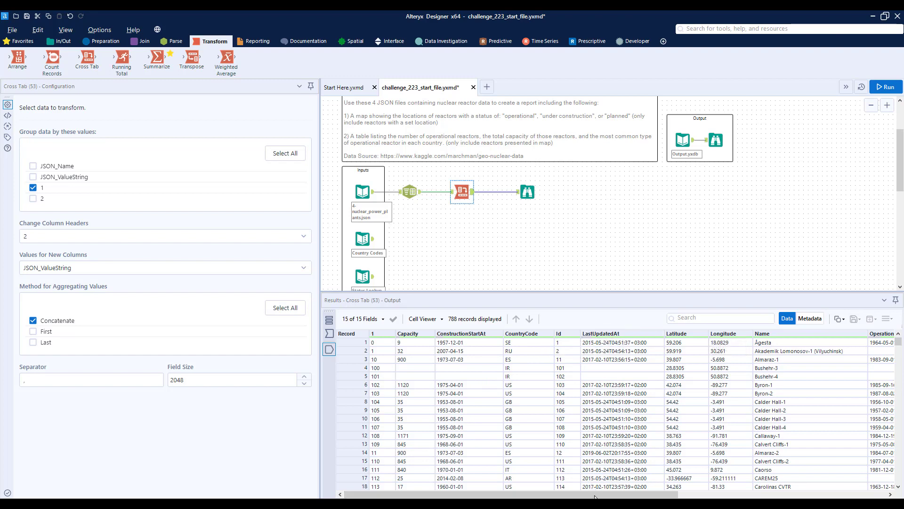
left_click_drag(603, 494, 583, 494)
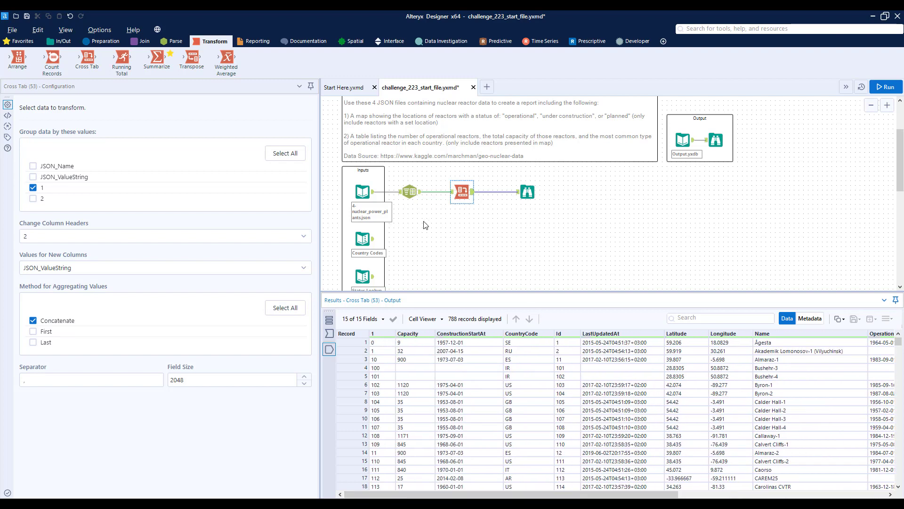
Display the output records of the Country Codes input to examine its fields.
scroll(424, 221, "down", 3)
scroll(398, 197, "up", 1)
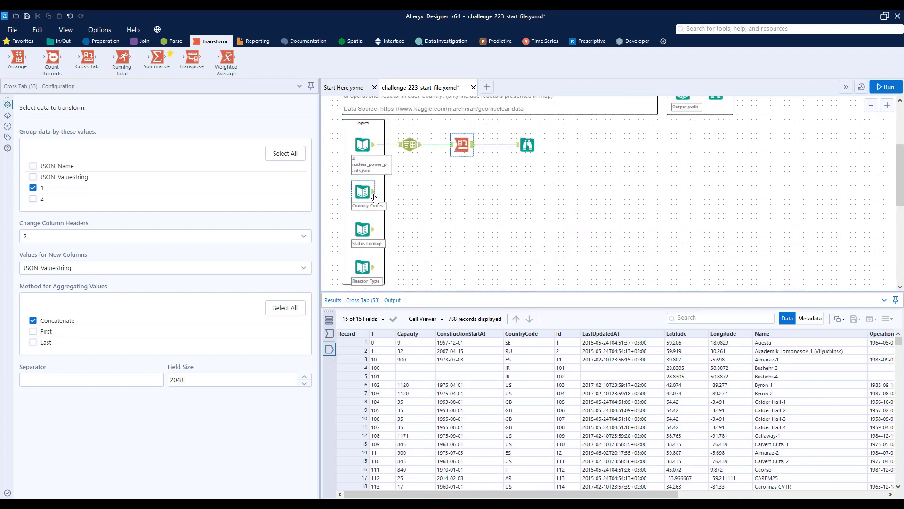
left_click(375, 195)
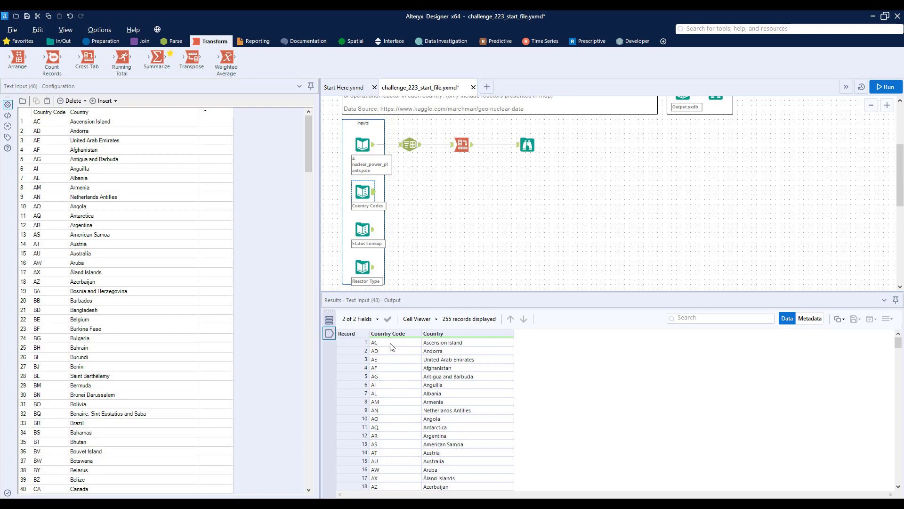
Examine the country code and country name values throughout the Country Codes records.
scroll(390, 347, "down", 6)
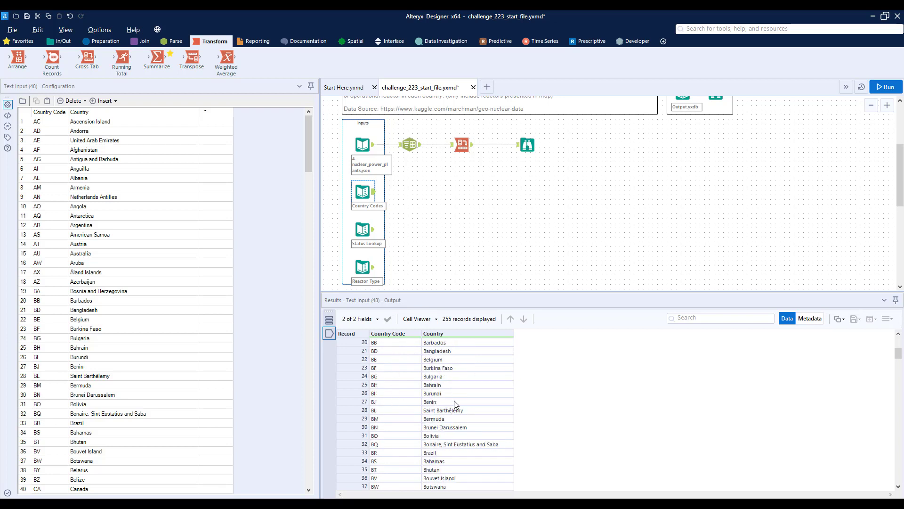
left_click(391, 403)
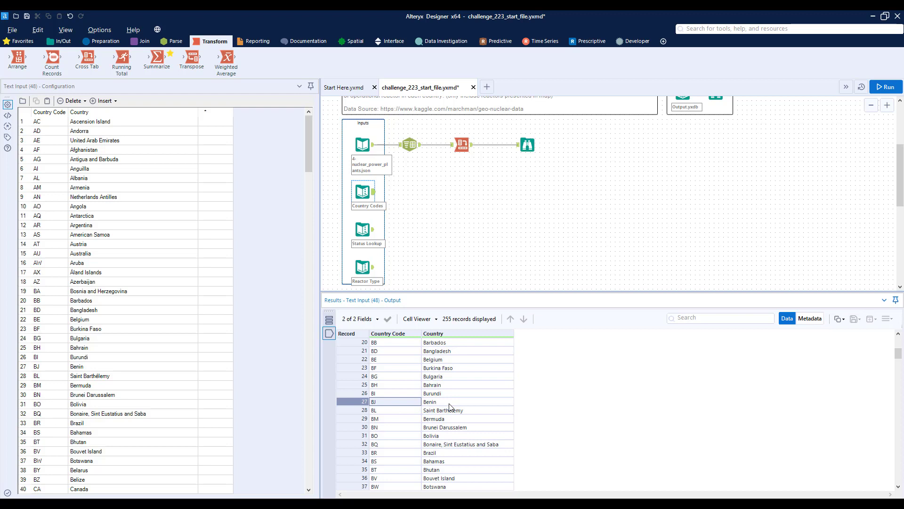
left_click(402, 420)
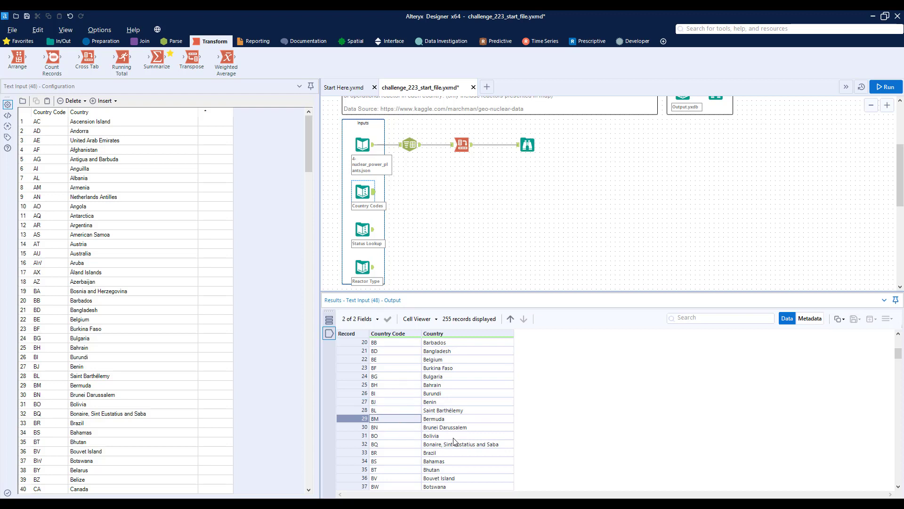
scroll(457, 424, "up", 6)
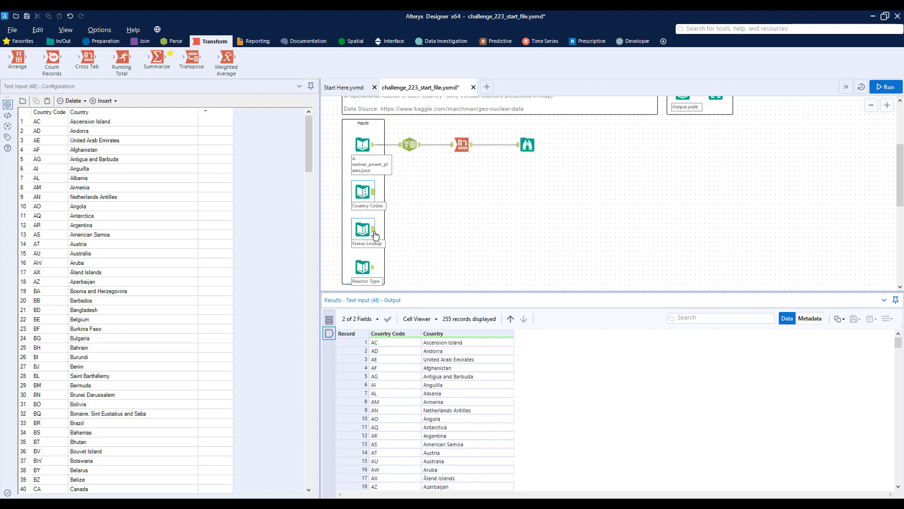
Display the records of the Status Lookup and Reactor Type inputs and review their codes and descriptions.
left_click(376, 235)
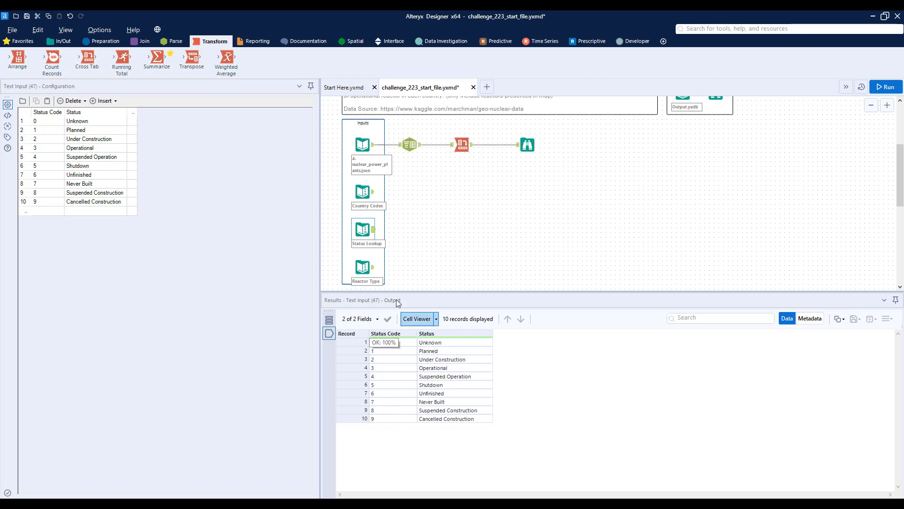
left_click(371, 269)
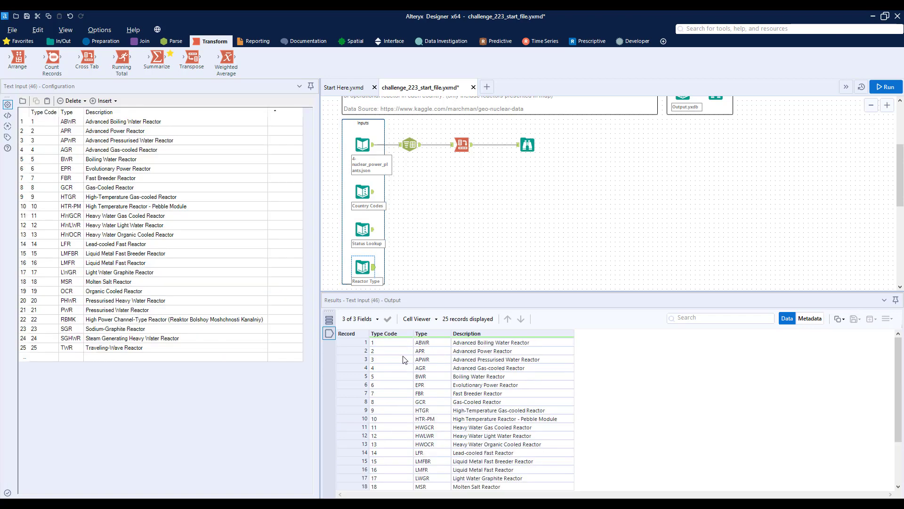
scroll(404, 360, "down", 3)
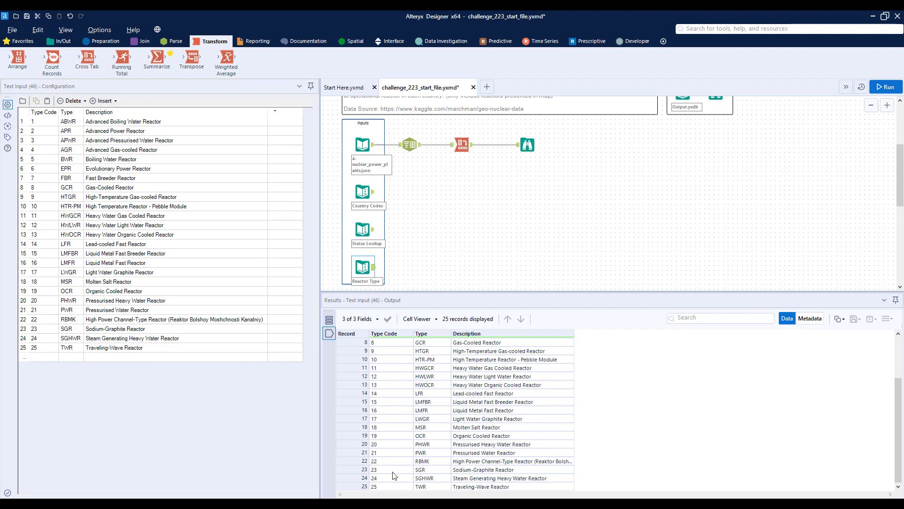
scroll(413, 417, "up", 3)
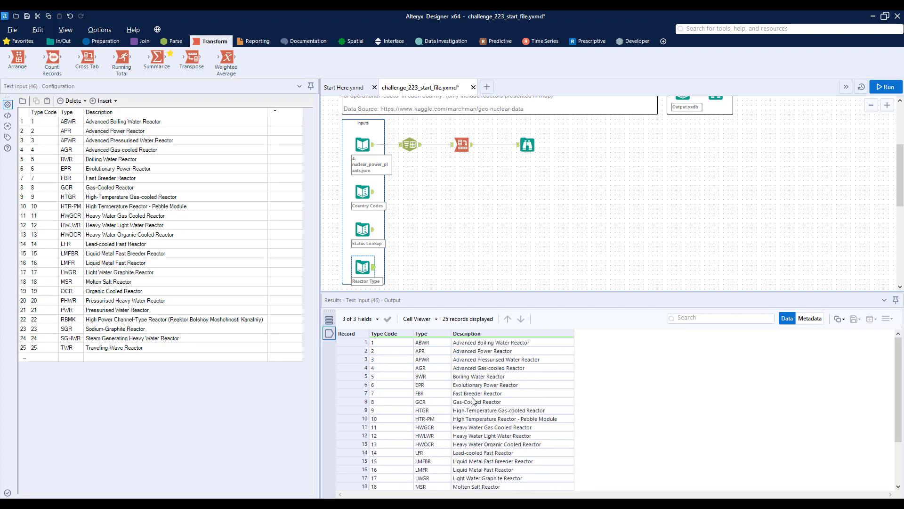
scroll(493, 398, "down", 3)
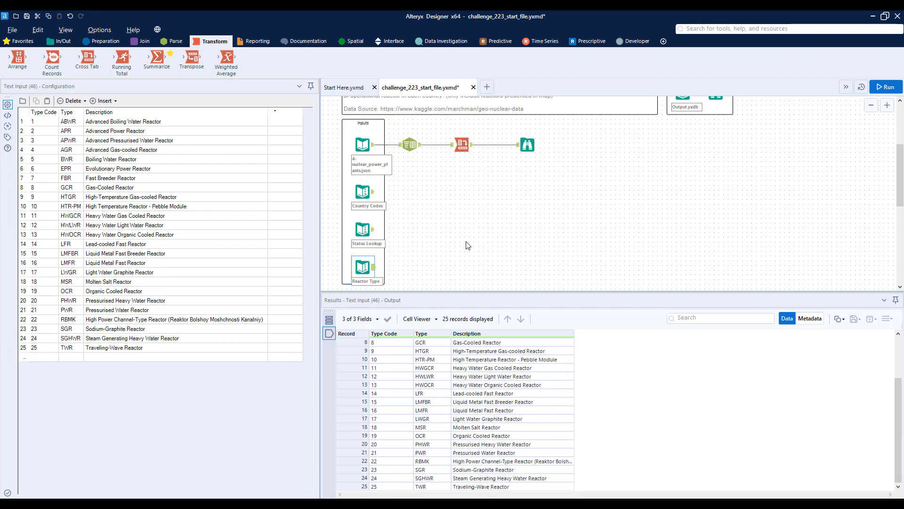
Open the report in the Output container's Browse tool and examine the reactor map, its legend and the country table.
scroll(477, 227, "up", 3)
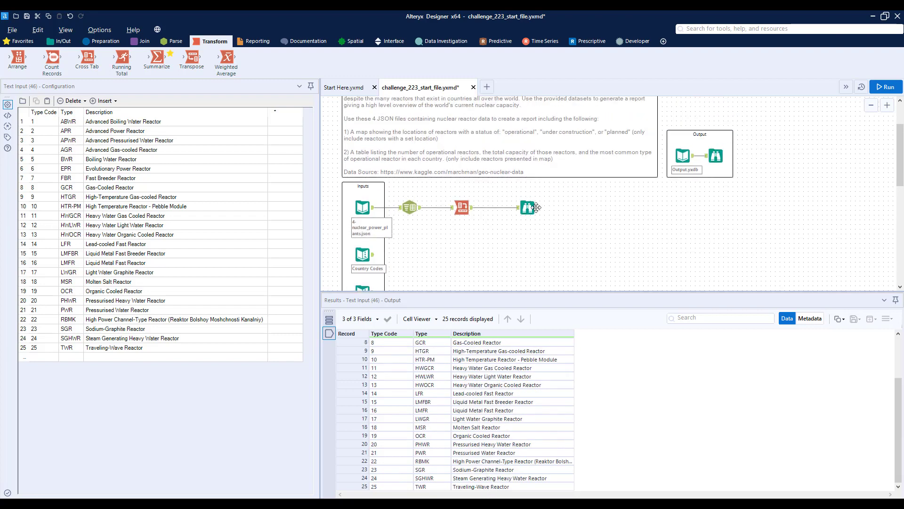
left_click(717, 157)
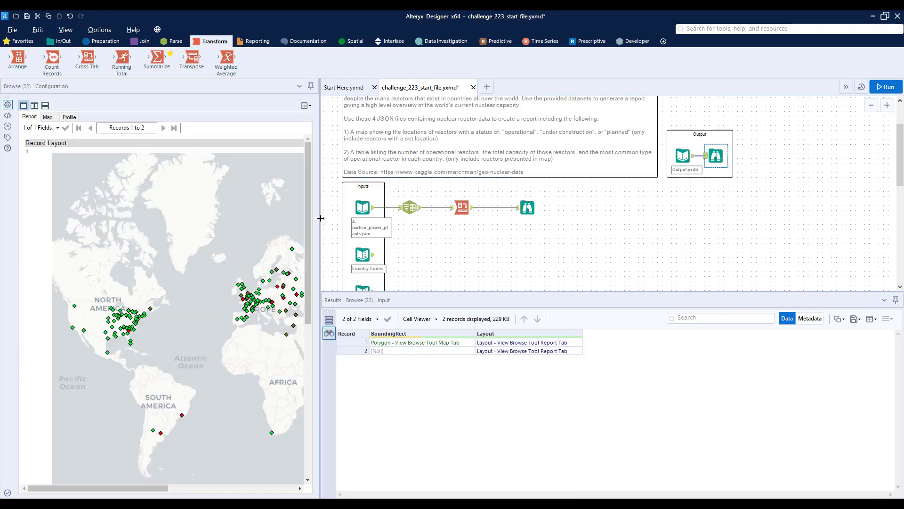
left_click_drag(319, 194, 567, 194)
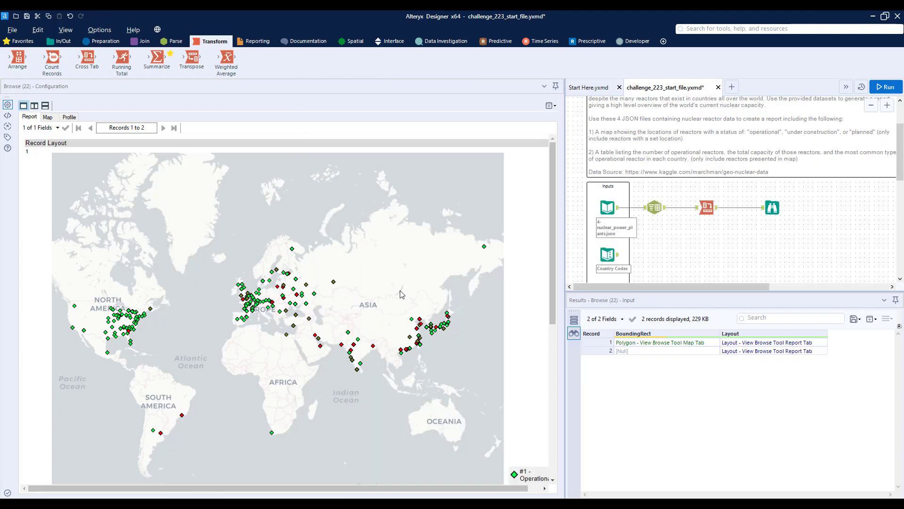
scroll(401, 294, "down", 3)
left_click_drag(491, 492, 533, 391)
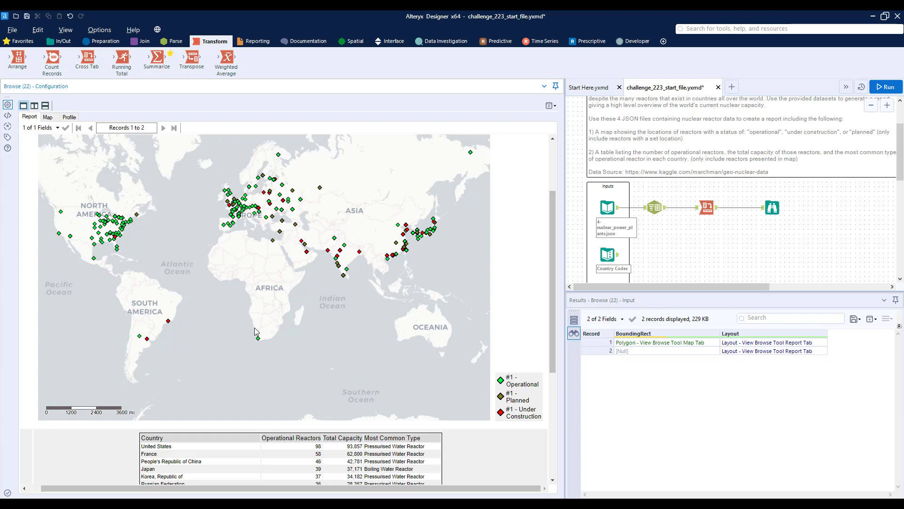
scroll(254, 327, "down", 3)
scroll(253, 320, "down", 1)
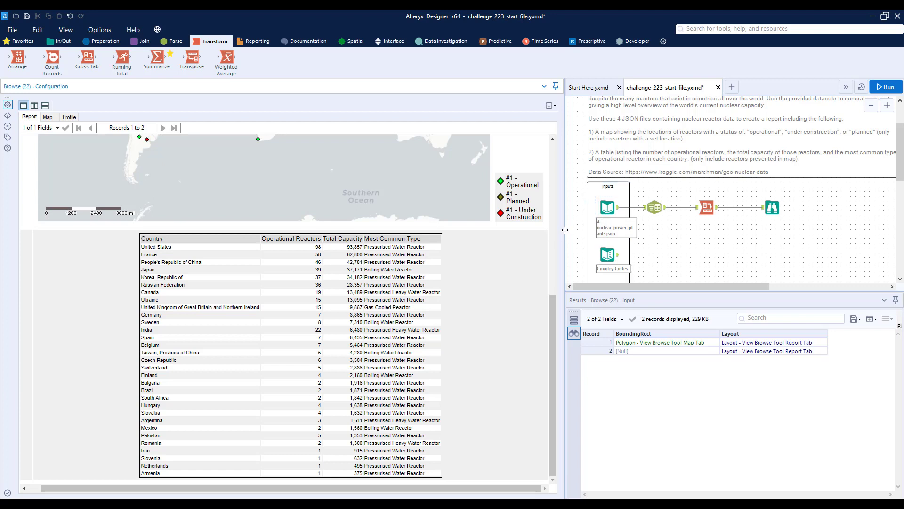
left_click_drag(385, 267, 385, 266)
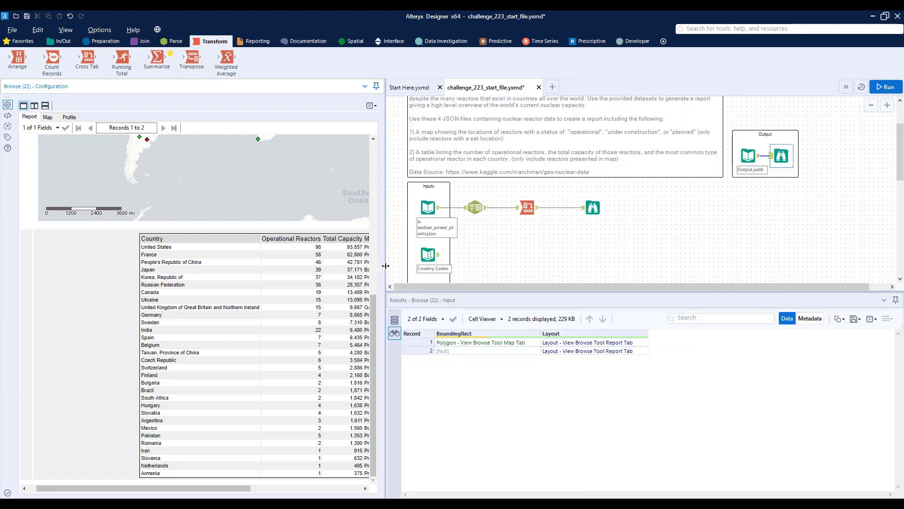
Compare the fields of the cross-tabbed reactor data with the Status Lookup codes.
left_click(592, 207)
scroll(471, 236, "down", 2)
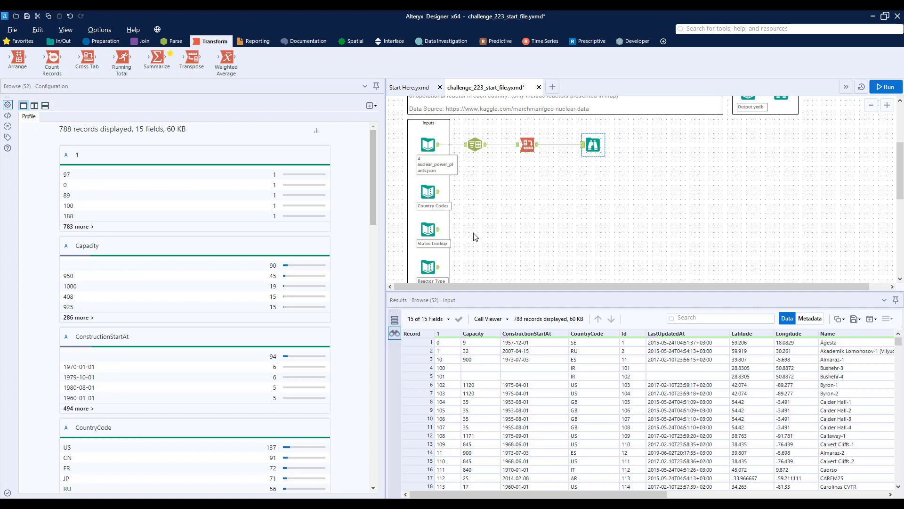
left_click(438, 230)
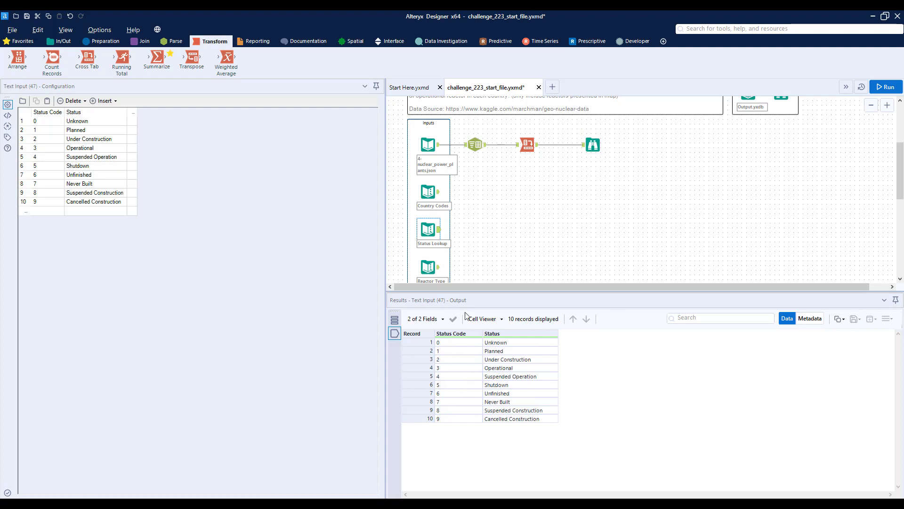
scroll(782, 127, "up", 1)
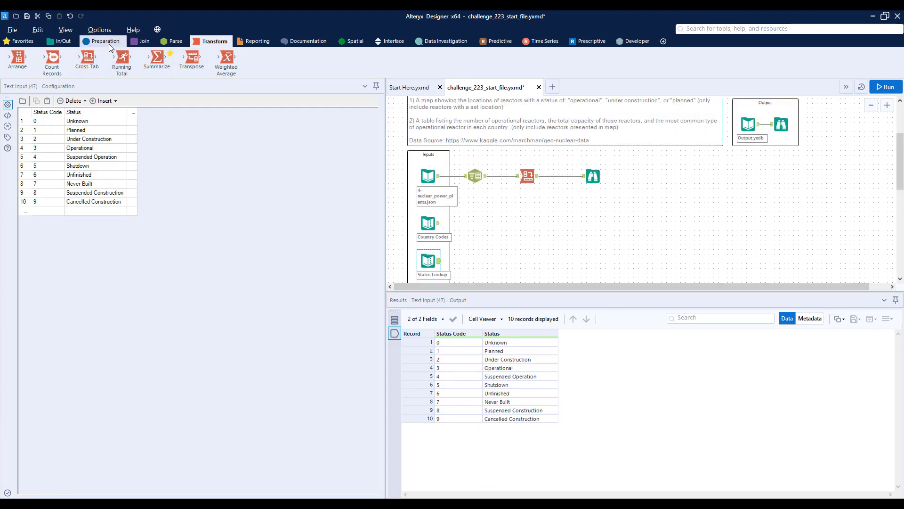
scroll(622, 186, "up", 1)
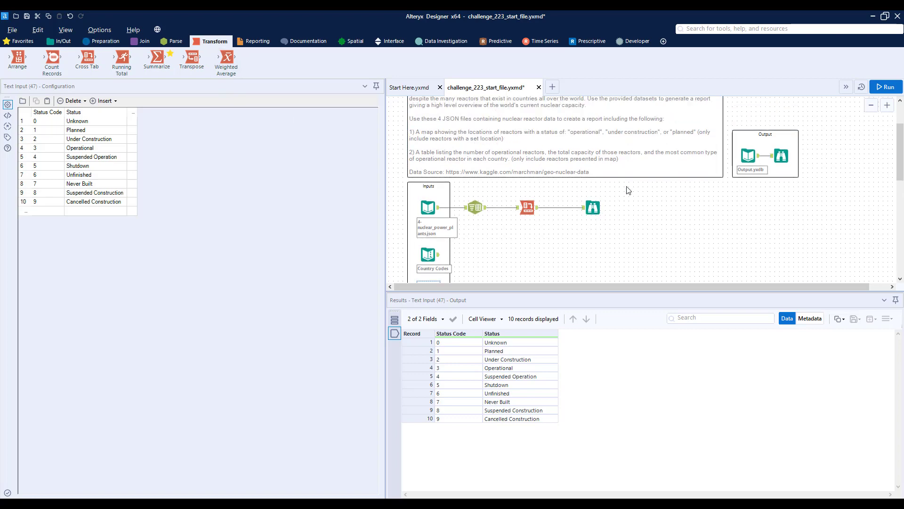
left_click(594, 206)
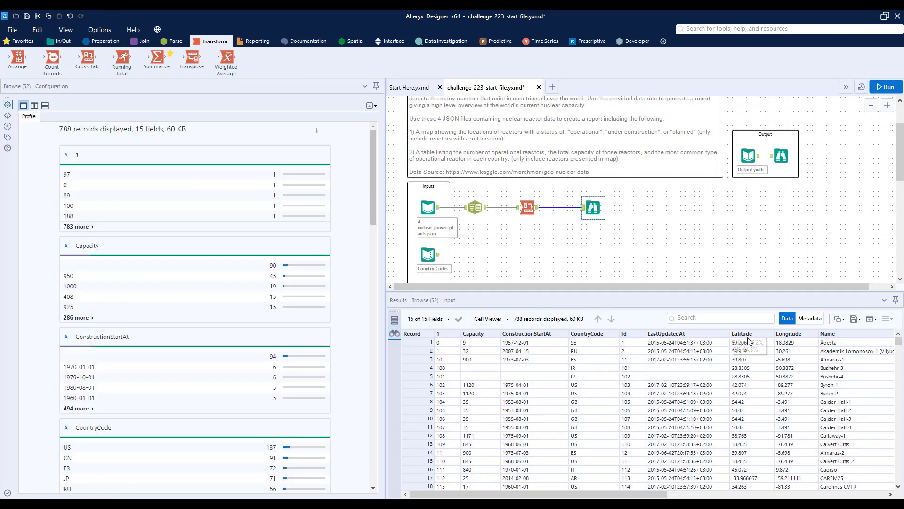
Insert a Select tool between Cross Tab and the Browse tool, leaving more space before the Browse.
left_click(98, 45)
left_click_drag(505, 57, 749, 208)
left_click(570, 207)
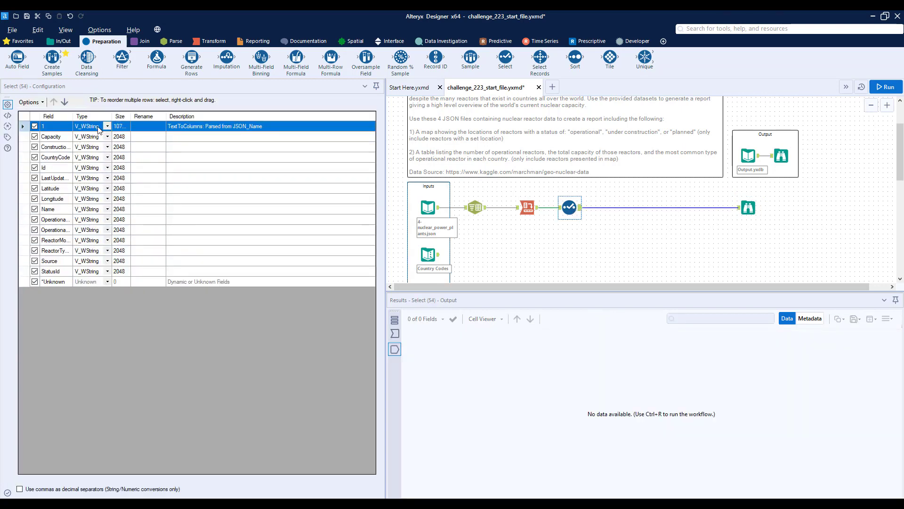
Set the data type of the Capacity field to Int32 in the Select tool.
left_click(109, 137)
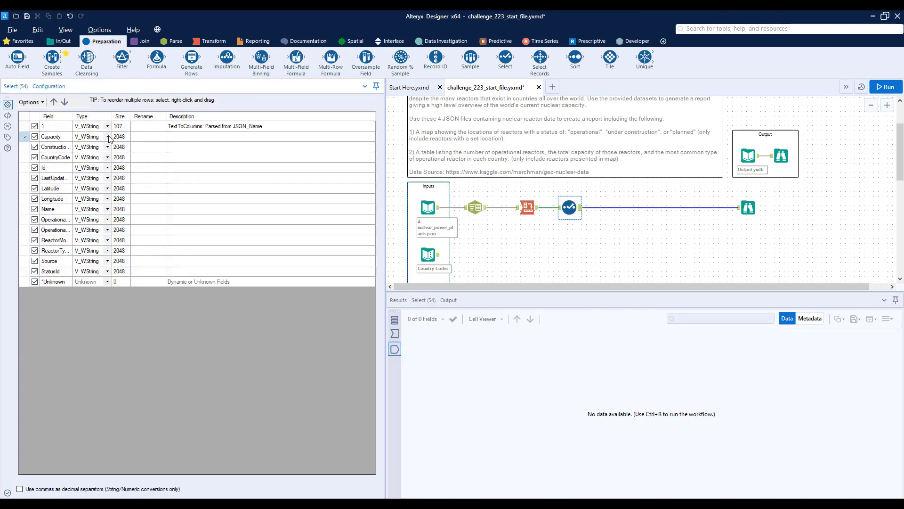
left_click(108, 137)
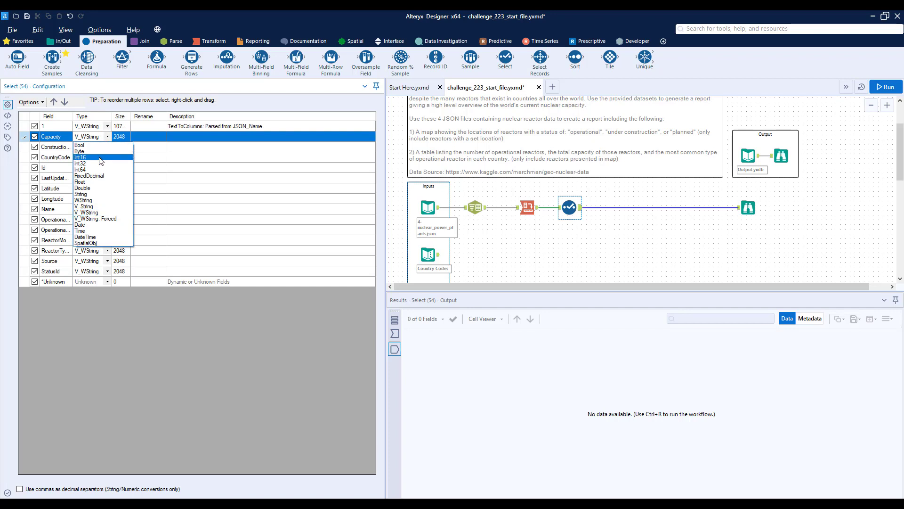
left_click(101, 158)
left_click(108, 138)
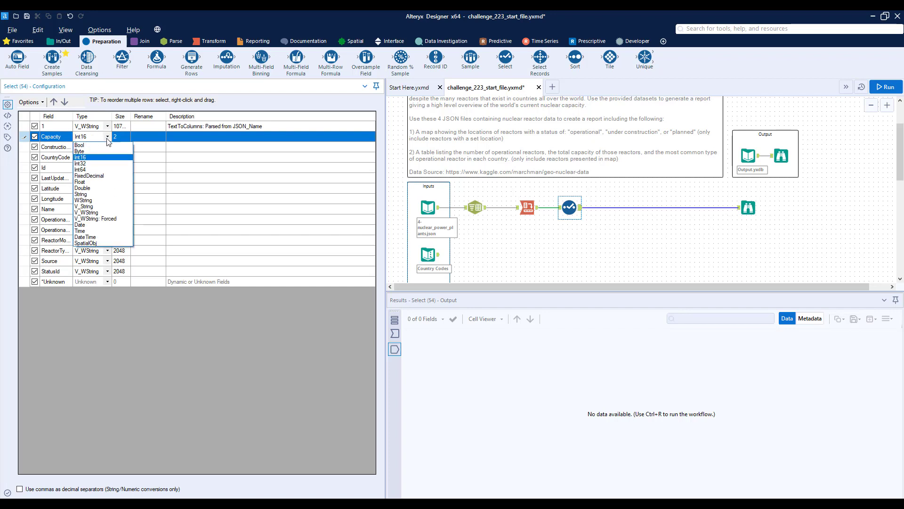
left_click(91, 164)
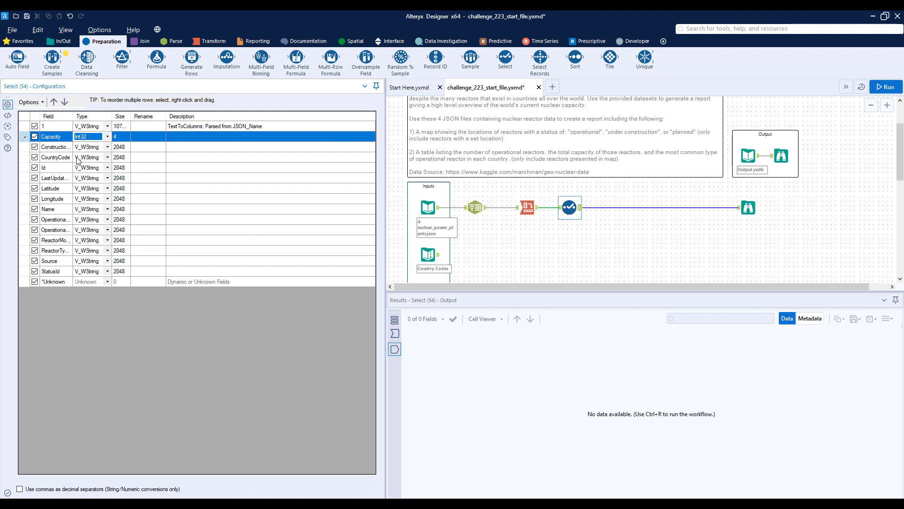
Widen the Field column to show full names and set the Latitude and Longitude fields to type Double.
left_click_drag(73, 116, 99, 116)
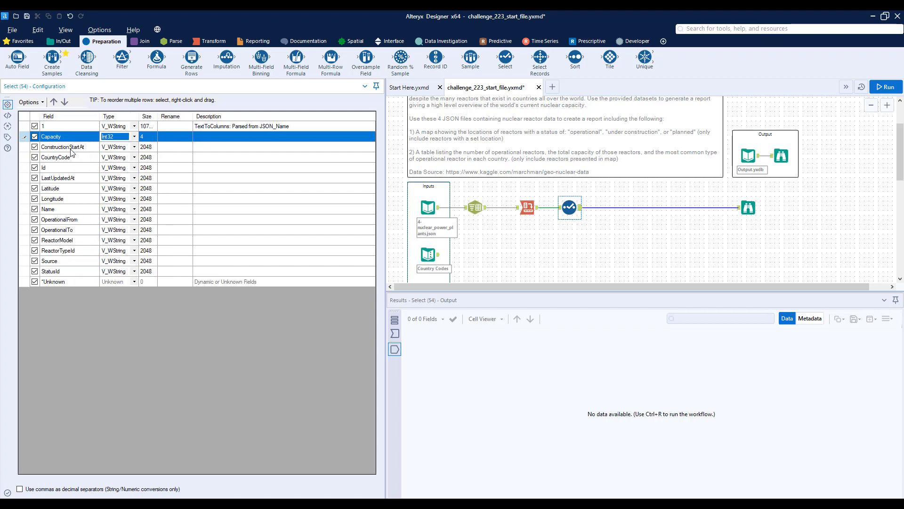
left_click(135, 188)
left_click(124, 244)
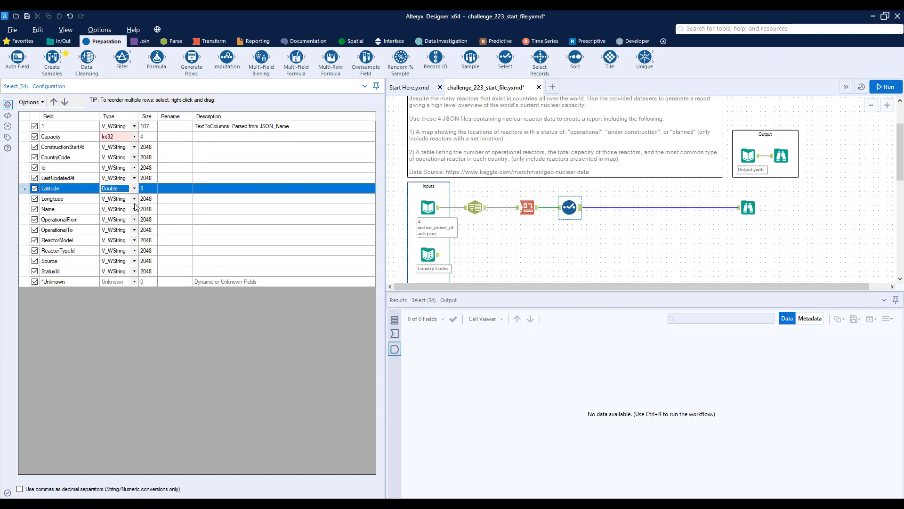
left_click(134, 199)
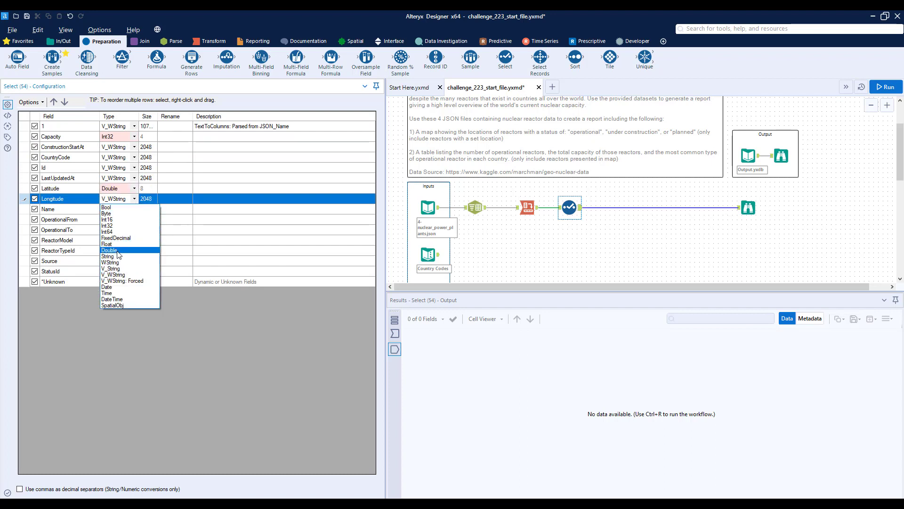
left_click(113, 251)
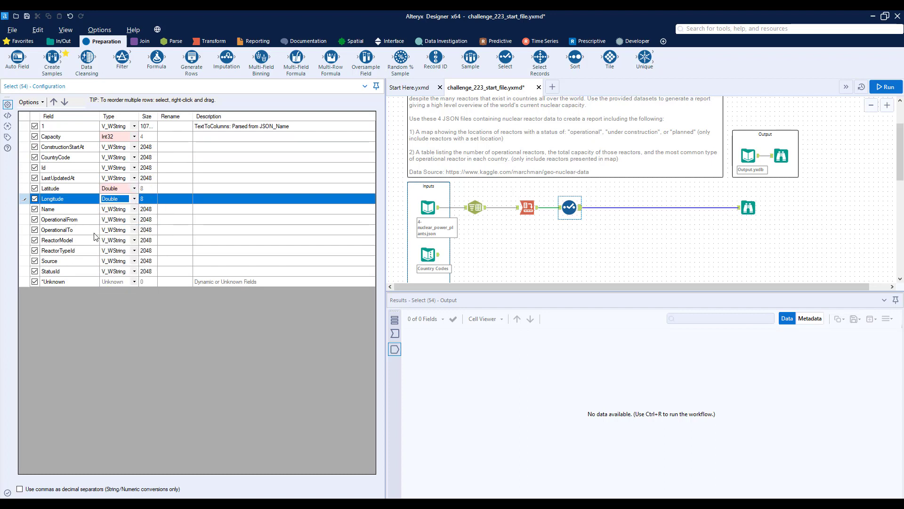
Set the data types of the ReactorTypeId and StatusId fields to Int16.
left_click(134, 251)
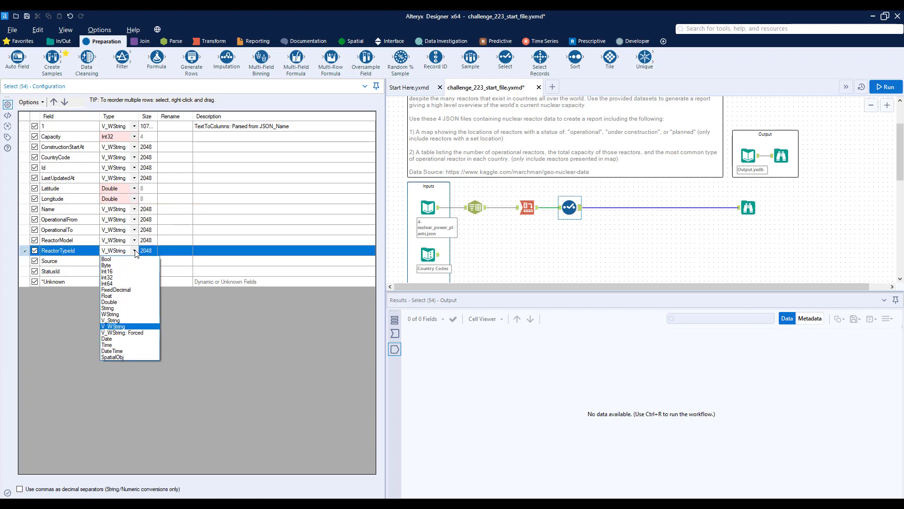
left_click(125, 271)
left_click(135, 272)
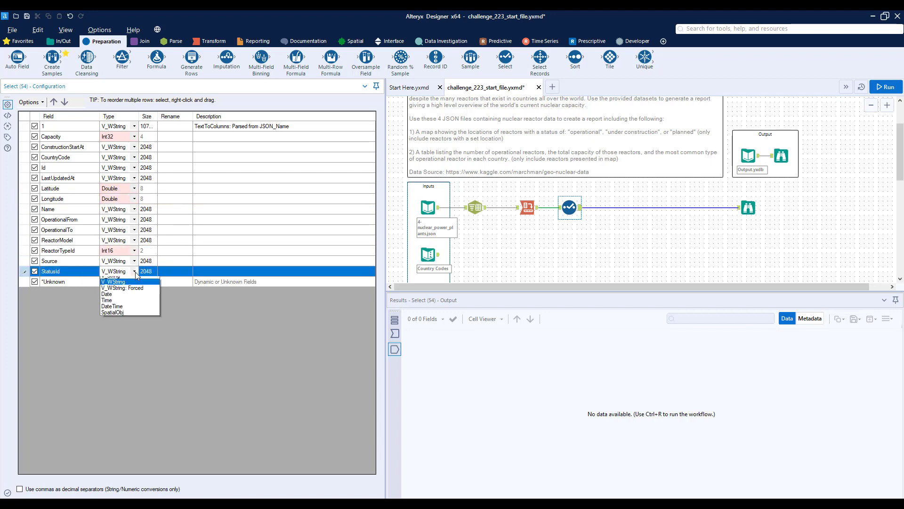
left_click(123, 291)
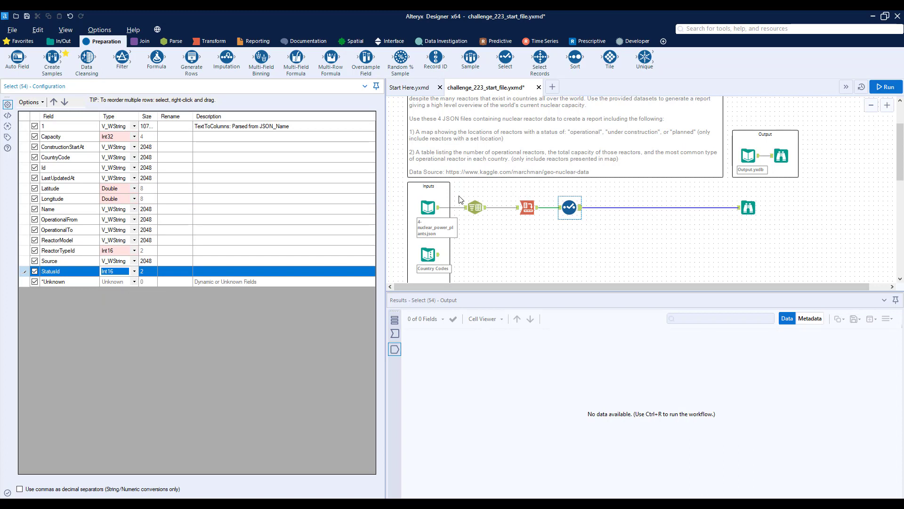
Insert a Join tool between the Select tool and the Browse, connecting the Country Codes input to its right anchor.
left_click(147, 43)
left_click_drag(122, 57, 615, 207)
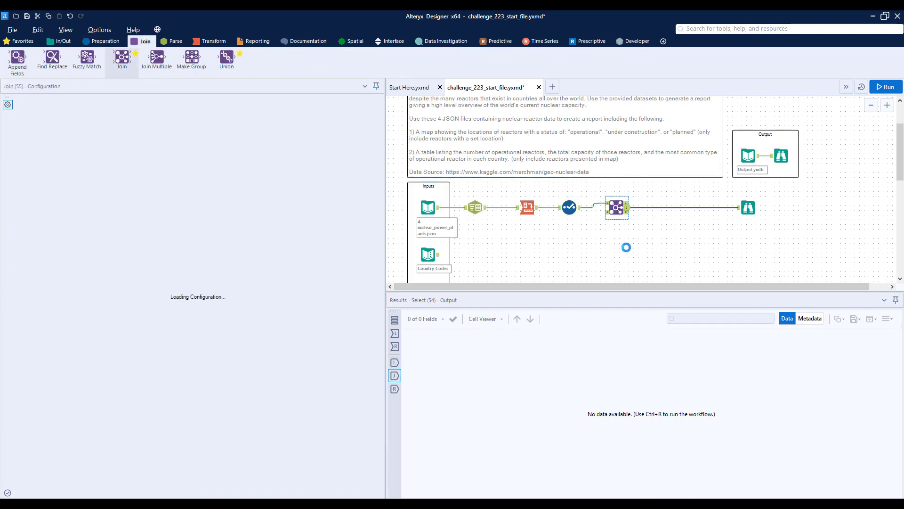
scroll(441, 231, "down", 1)
left_click_drag(439, 223, 612, 181)
left_click(617, 176)
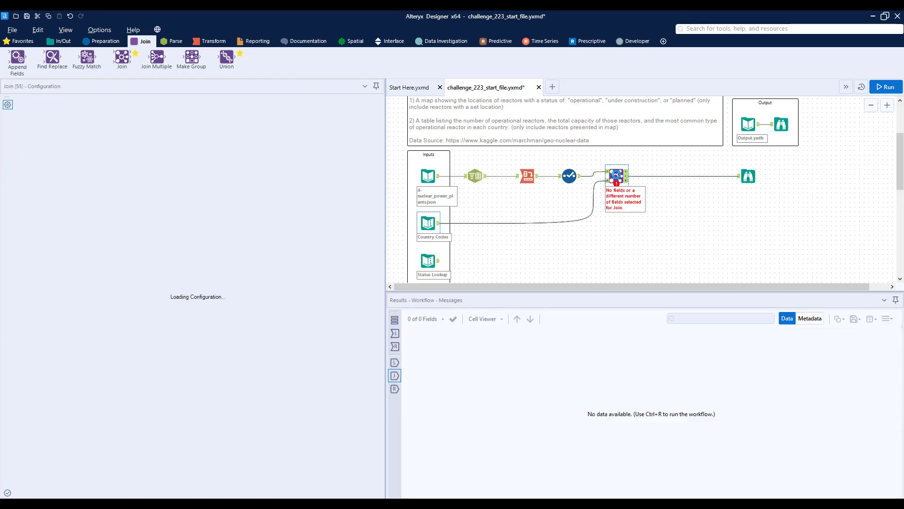
Join on CountryCode from the left and Country Code from the right, excluding the right Country Code field from the output.
left_click(90, 136)
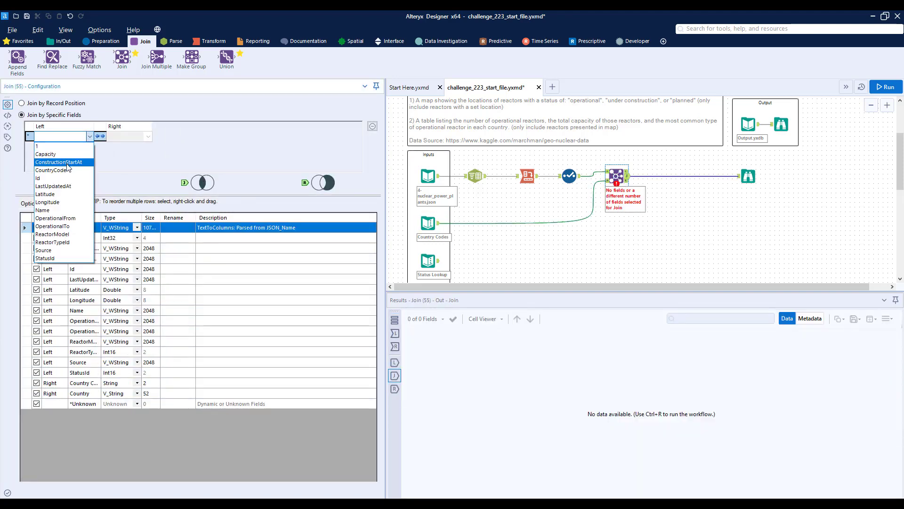
left_click(51, 170)
left_click(149, 137)
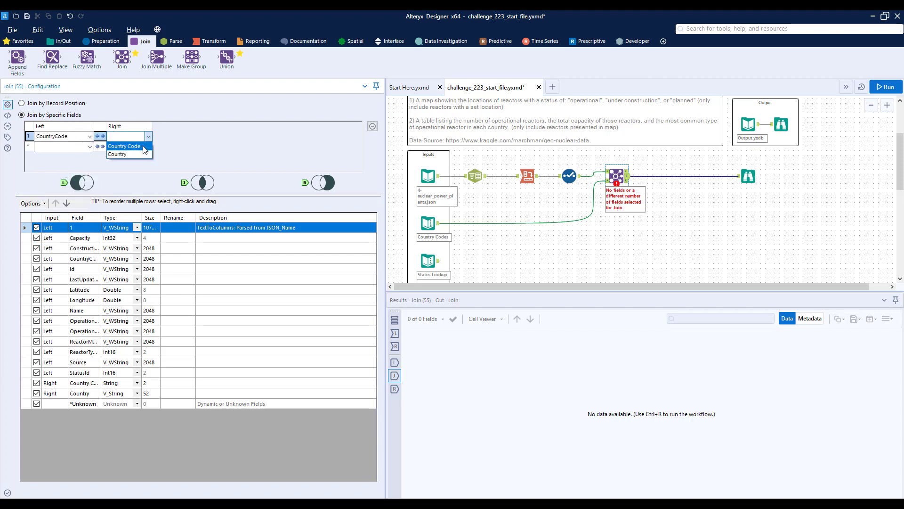
left_click(144, 147)
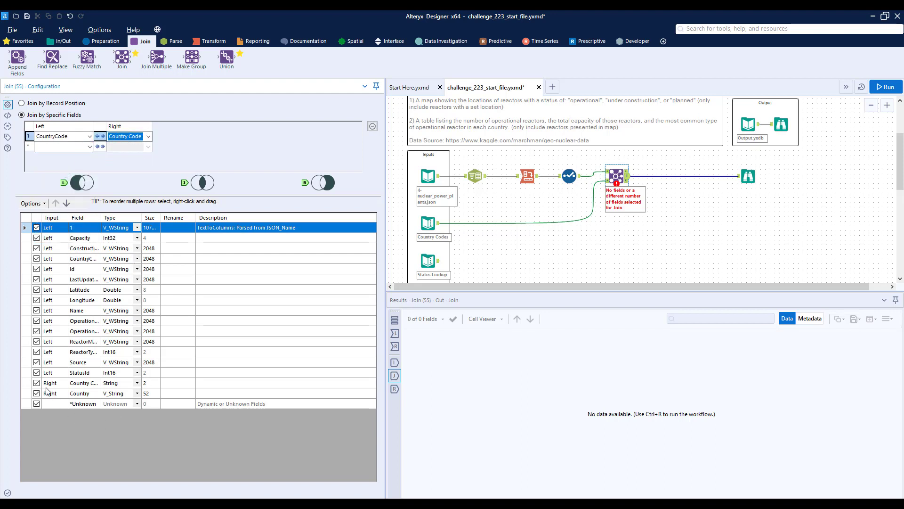
left_click_drag(100, 217, 138, 217)
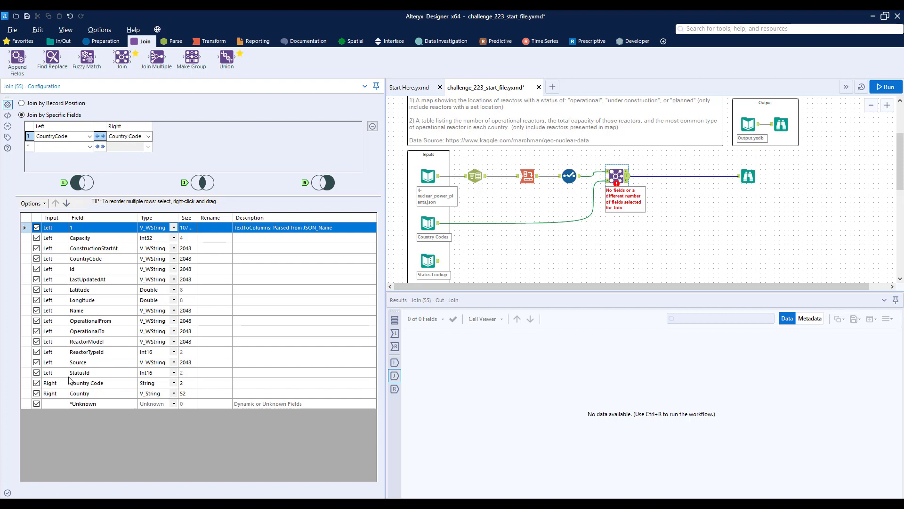
left_click(39, 387)
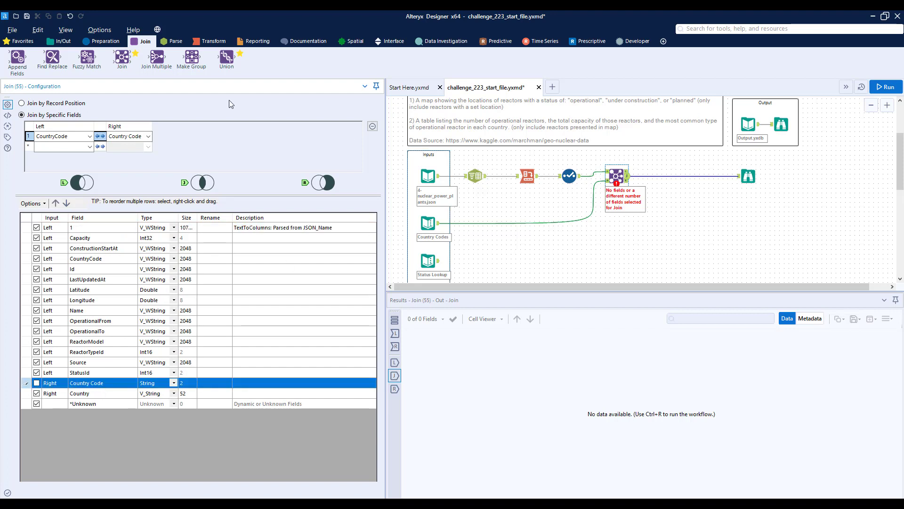
Add a second Join for the Status Lookup input, matching StatusId to Status Code and excluding the Status Code field.
left_click_drag(122, 57, 663, 176)
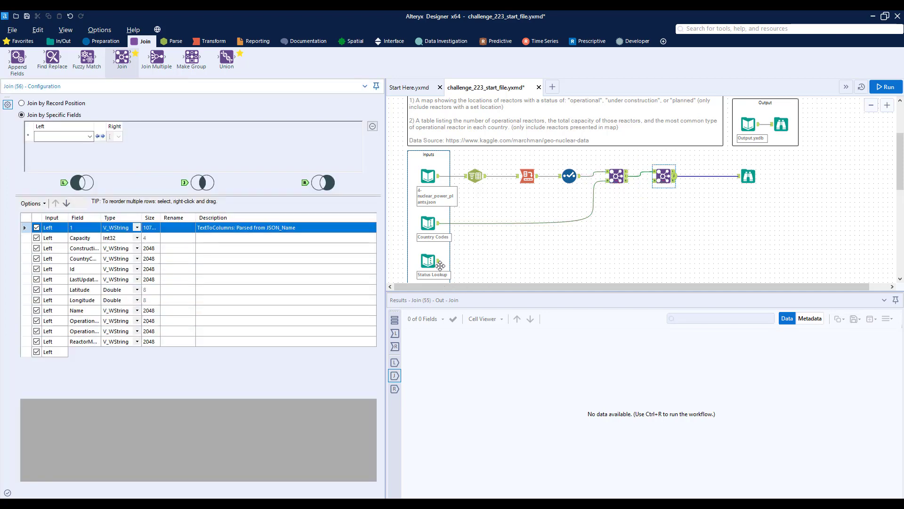
left_click_drag(438, 261, 654, 180)
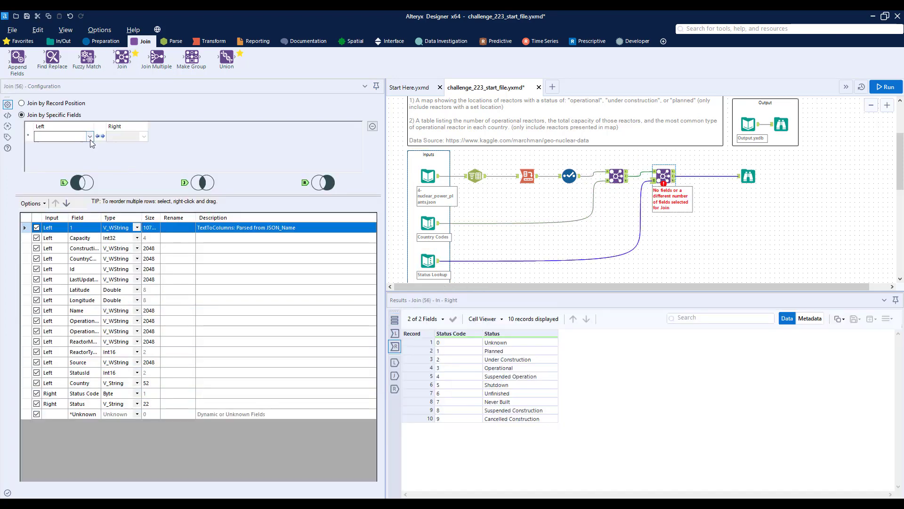
left_click(90, 136)
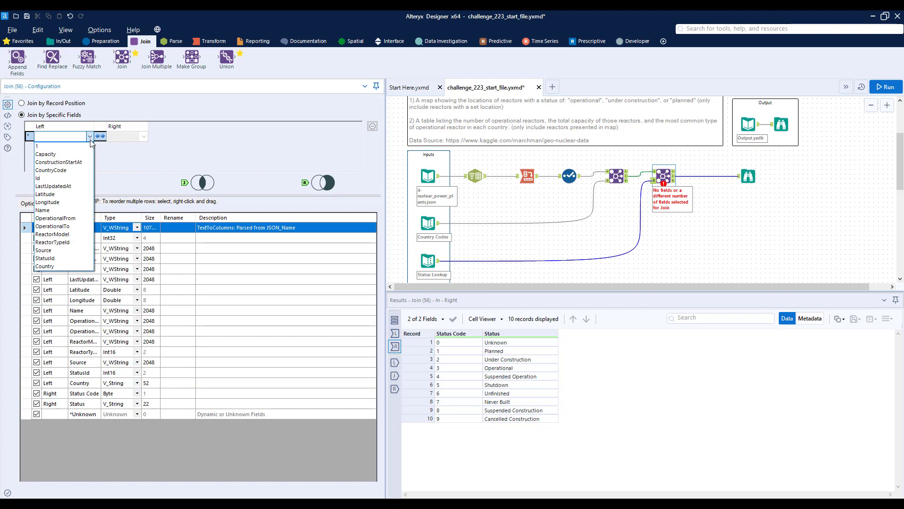
left_click(60, 259)
left_click(144, 136)
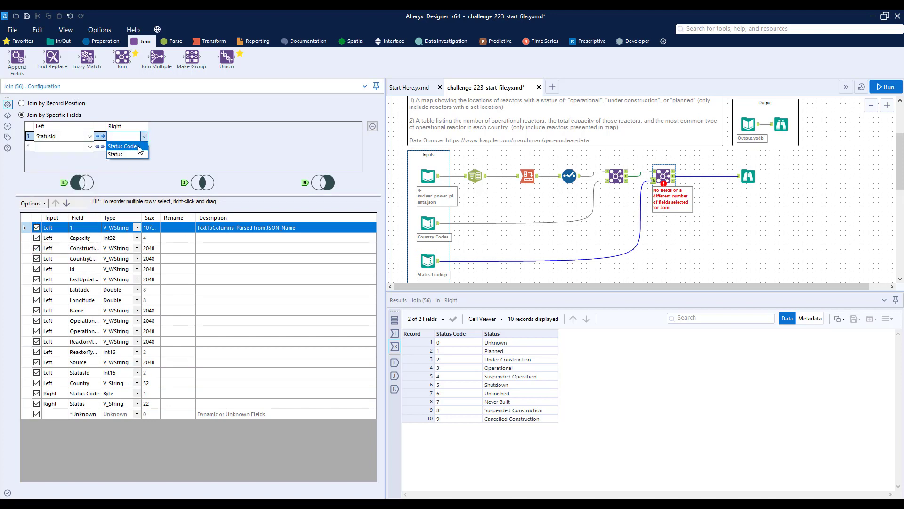
left_click(123, 146)
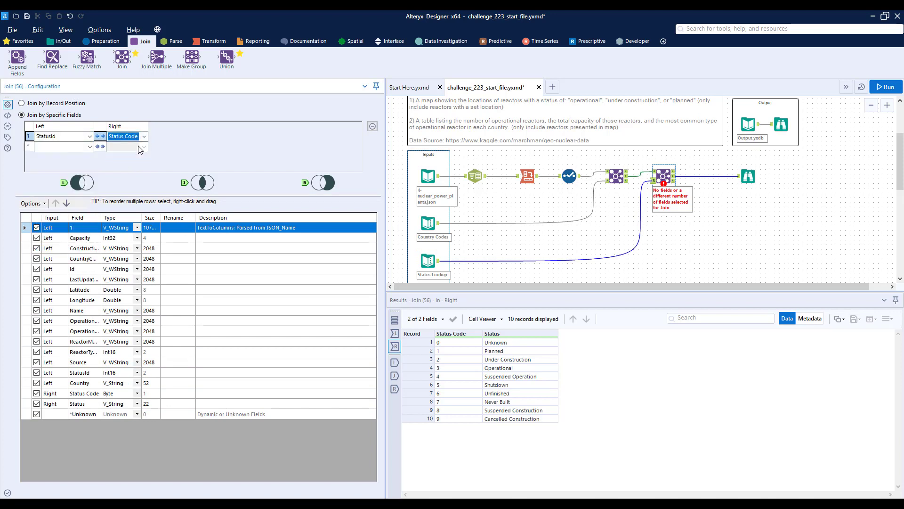
left_click(36, 394)
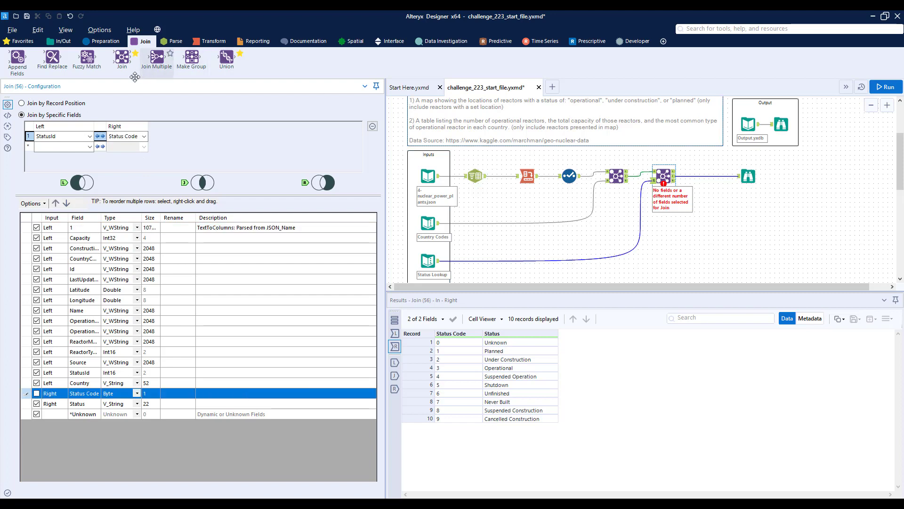
Add a third Join for the Reactor Type input, matching ReactorTypeId to Type Code and excluding the Type Code field.
left_click_drag(122, 57, 701, 149)
scroll(689, 195, "down", 1)
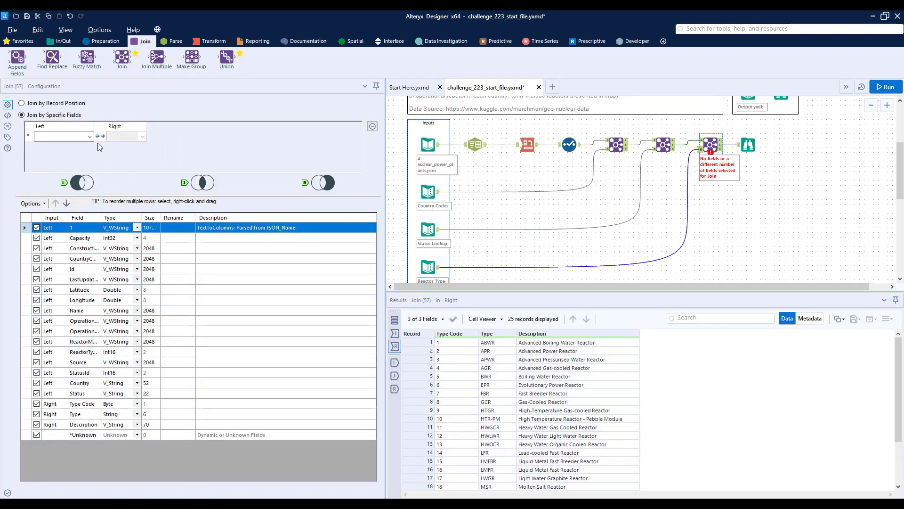
left_click(89, 137)
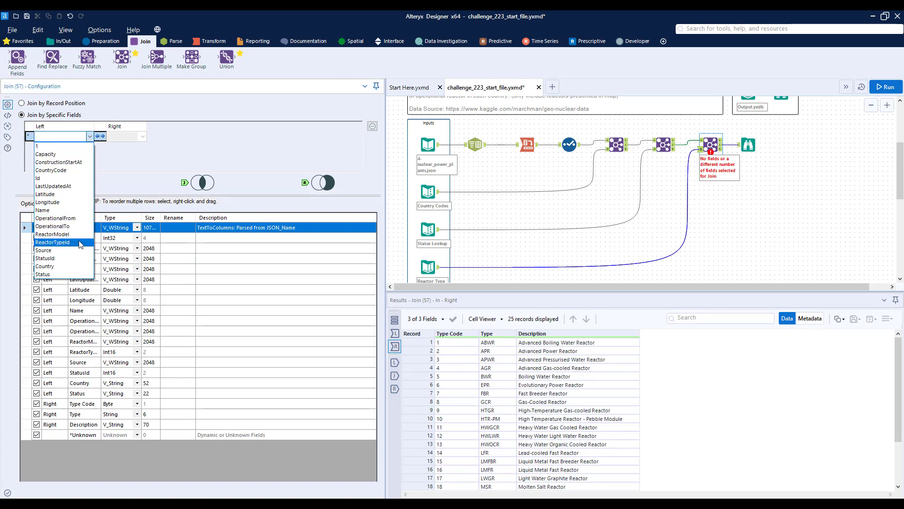
left_click(80, 243)
left_click(143, 136)
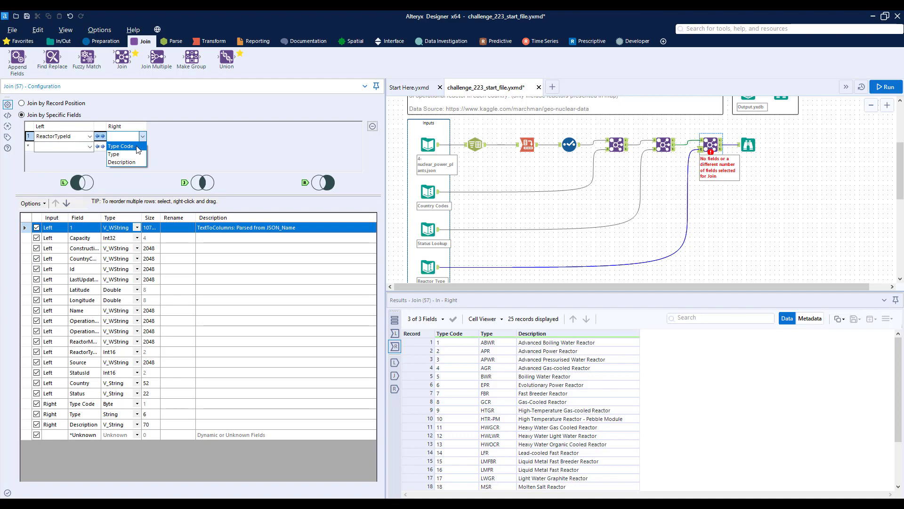
left_click(138, 150)
left_click(38, 408)
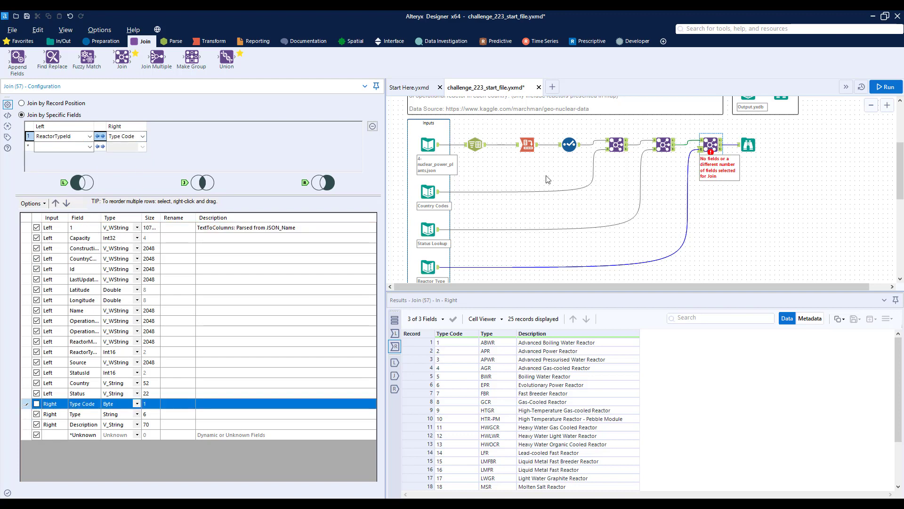
Move the Browse tool farther from the last Join and run the workflow to examine the joined fields.
left_click(748, 145)
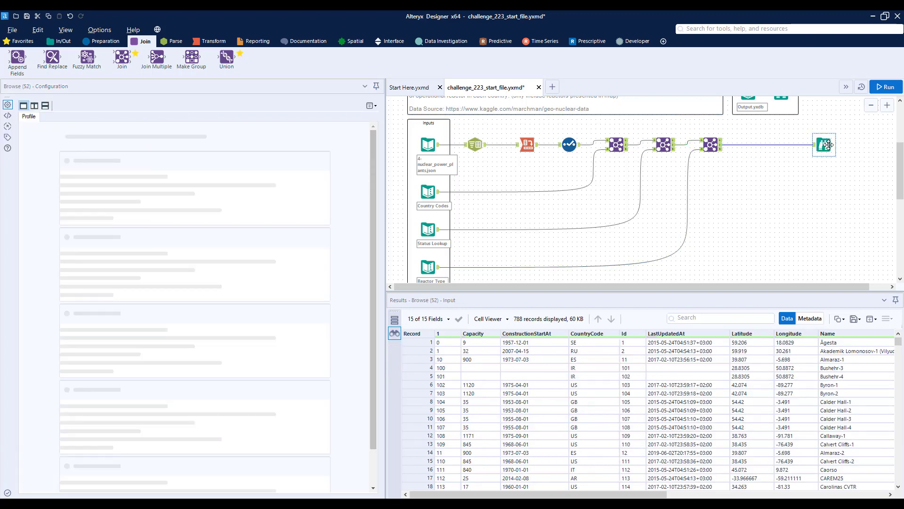
key("ctrl+r")
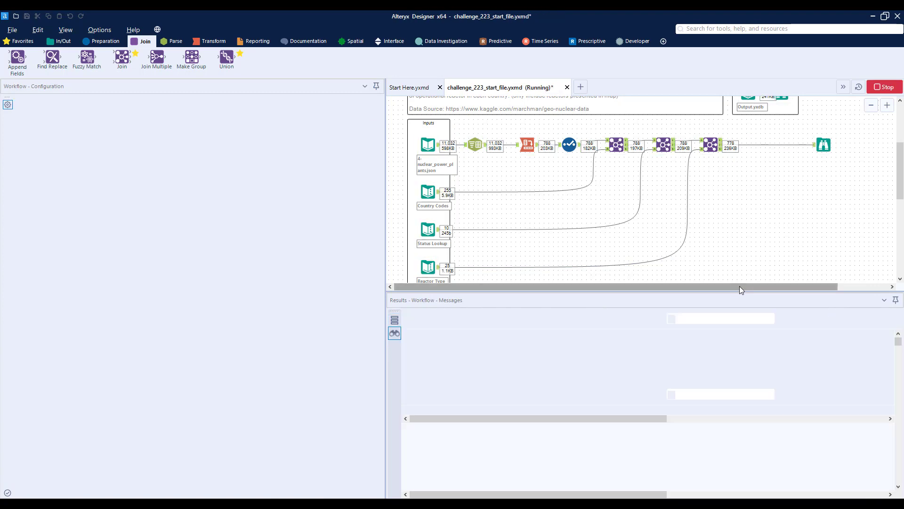
left_click_drag(739, 287, 822, 210)
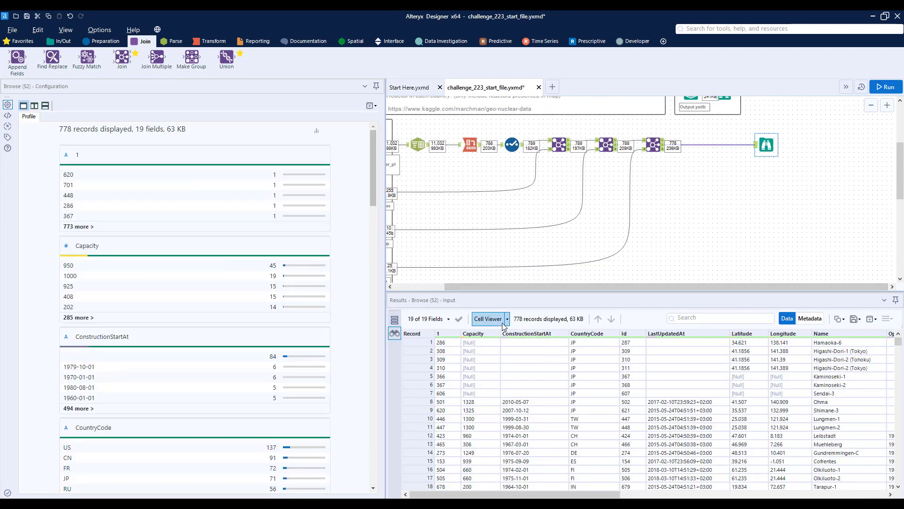
left_click_drag(607, 496, 810, 457)
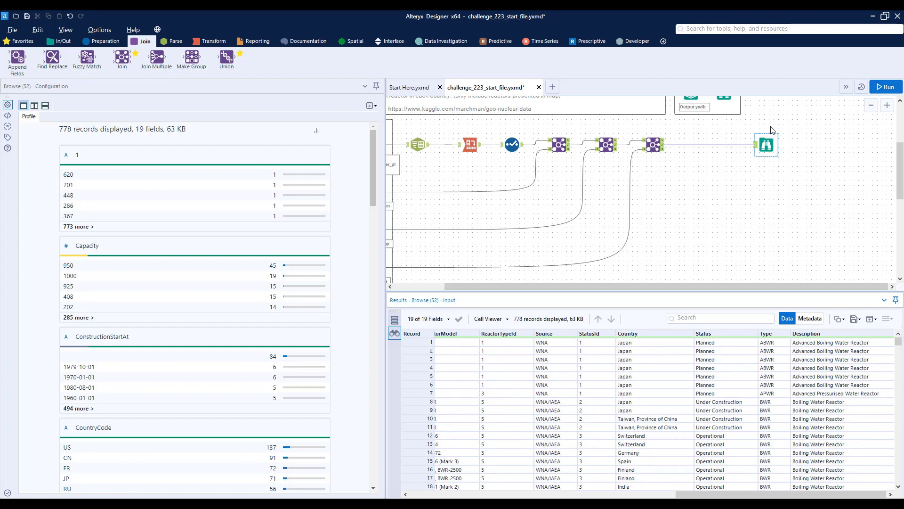
Check the challenge's reactor status requirements and insert a Filter tool between the last Join and the Browse tool.
scroll(772, 132, "up", 3)
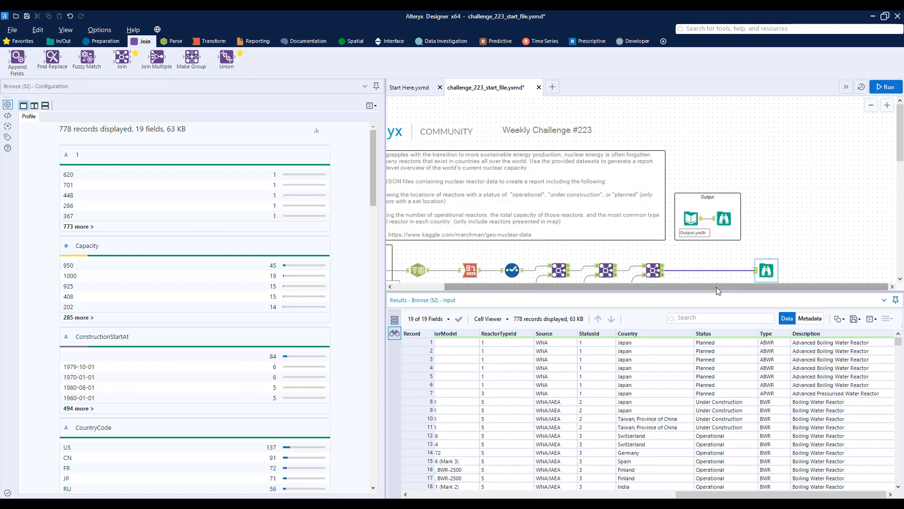
left_click_drag(716, 287, 666, 287)
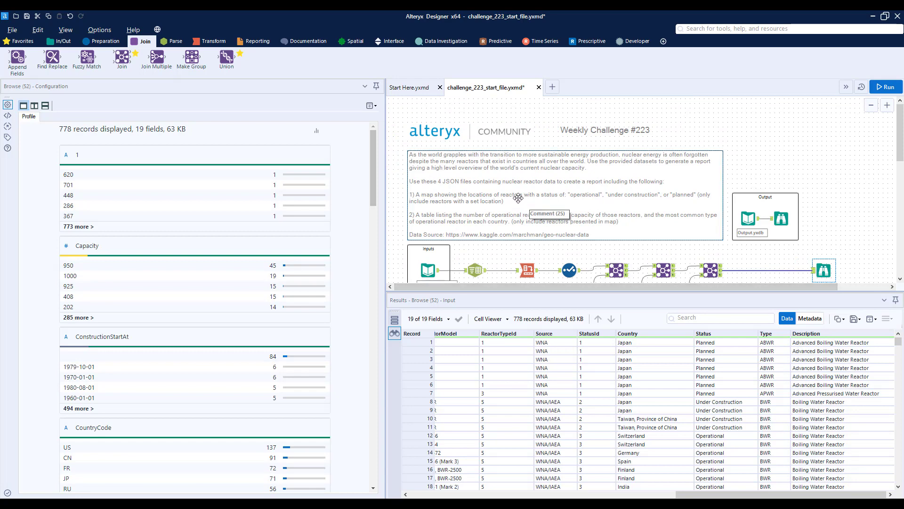
scroll(518, 196, "down", 1)
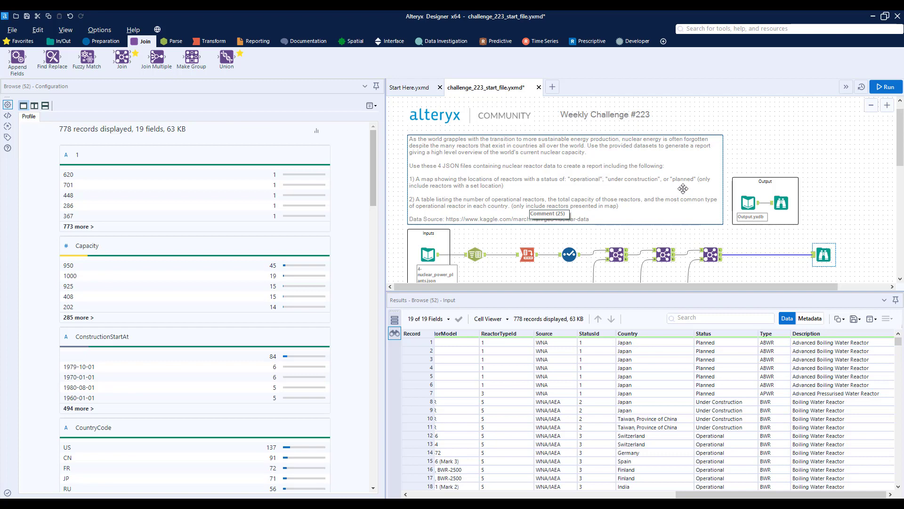
left_click(102, 41)
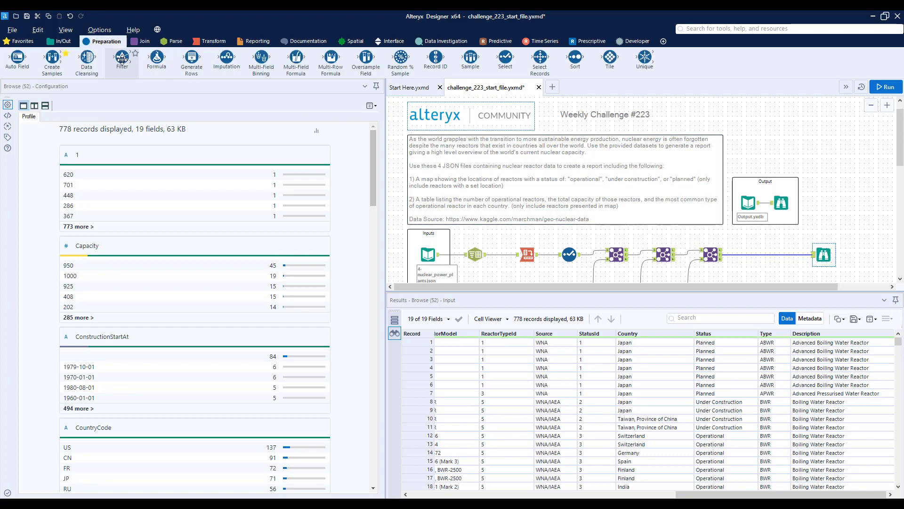
left_click_drag(122, 57, 759, 258)
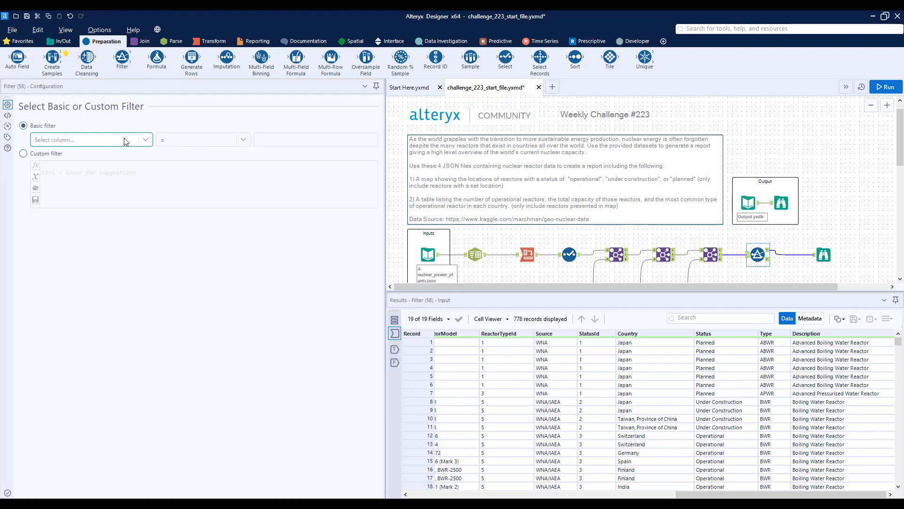
Set the custom filter to [Status] IN ('Operational', 'Under Construction', 'Planned') and run the workflow to view the filtered records.
scroll(832, 282, "down", 1)
left_click(824, 239)
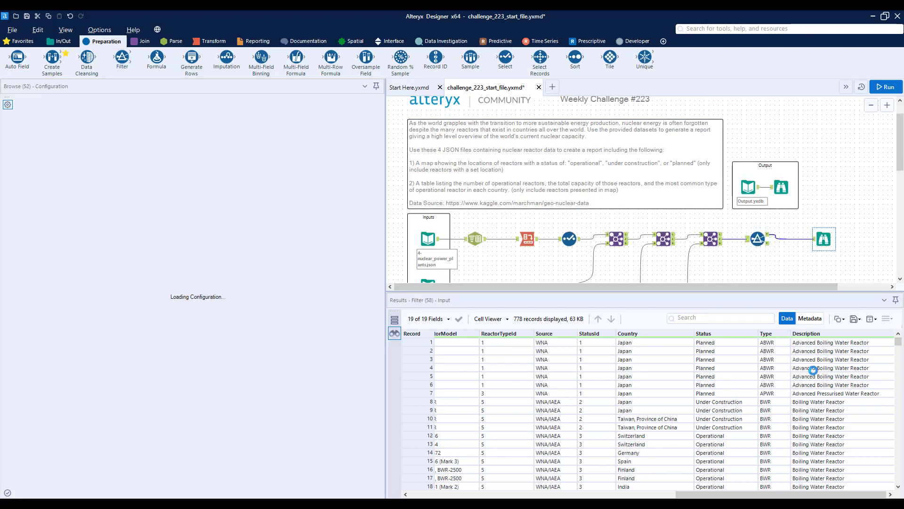
left_click(758, 239)
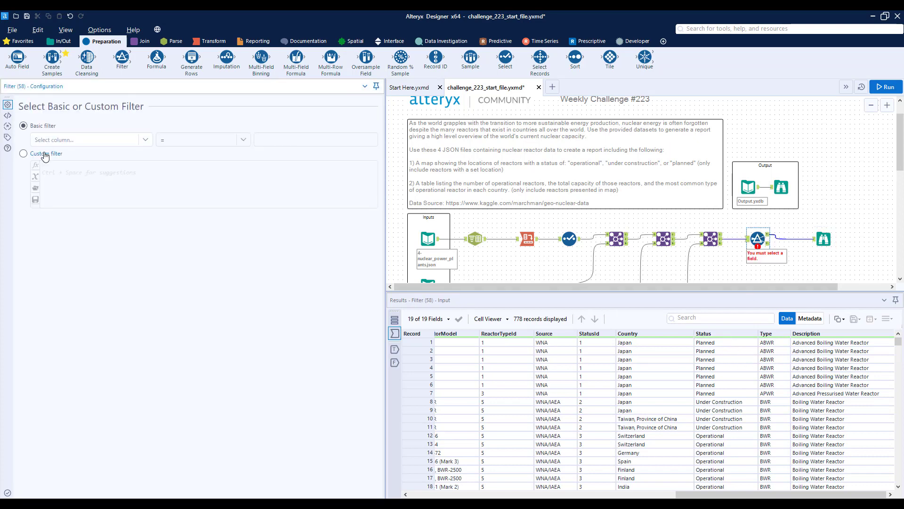
left_click(60, 170)
type("[Sta")
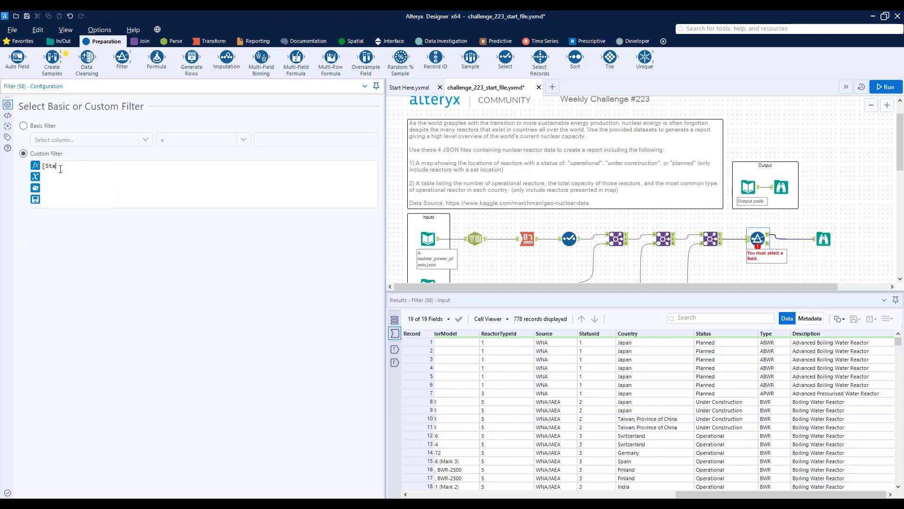
key("BackSpace")
key("BackSpace")
key("Down")
key("Return")
type("IN ('Opoerat")
key("BackSpace")
key("BackSpace")
type("eratio")
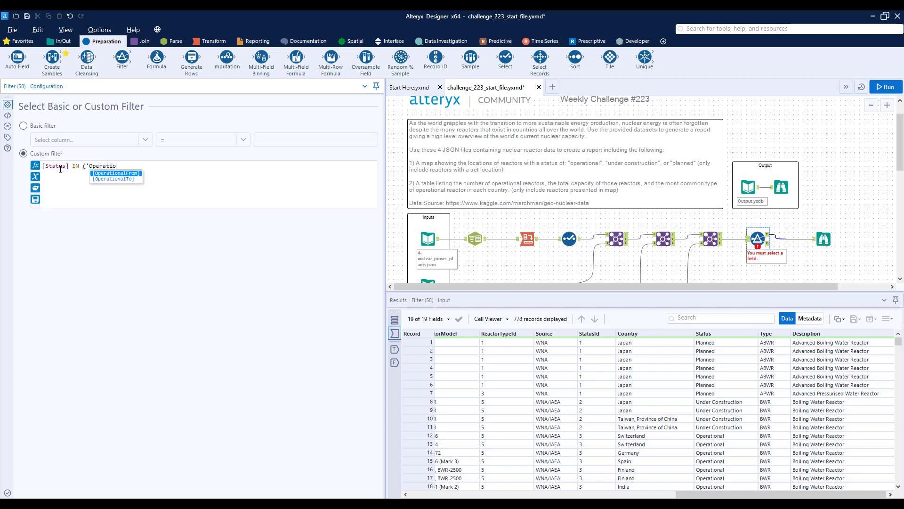
type("nal', '")
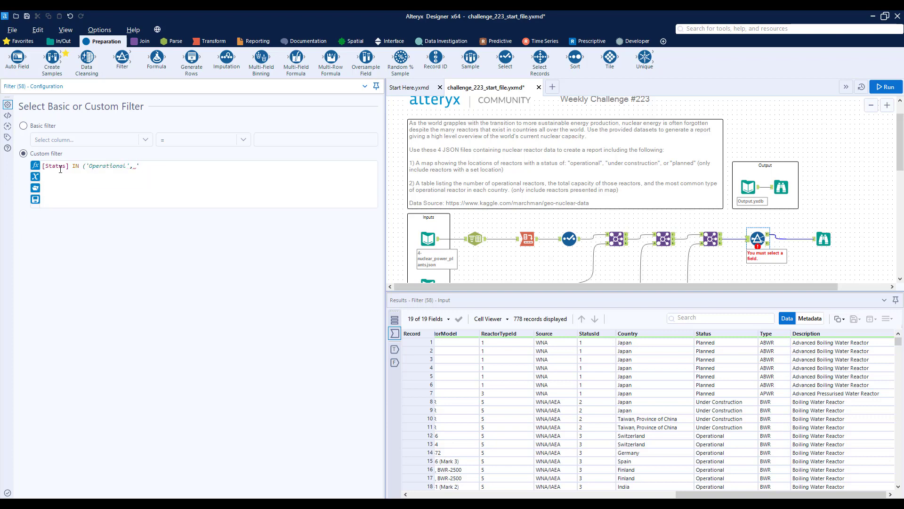
type("Under Const")
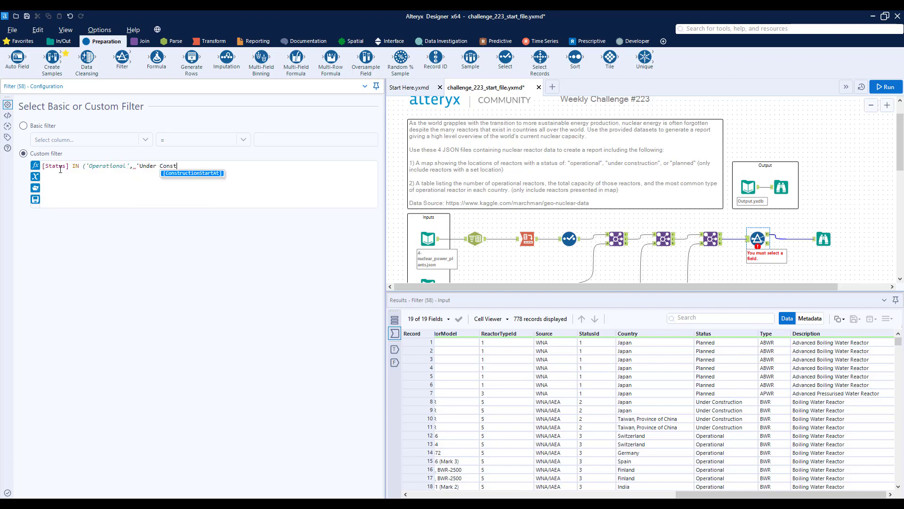
type("ruction', '")
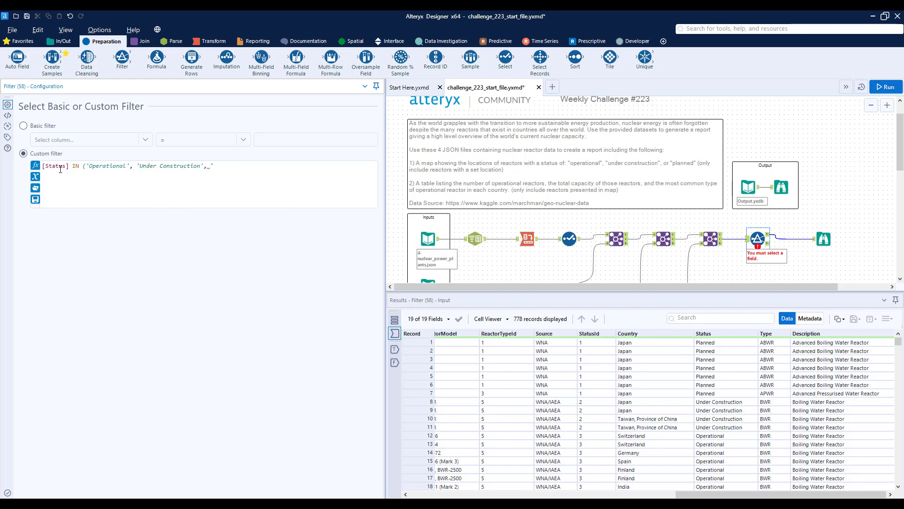
type("Planned")
left_click(877, 91)
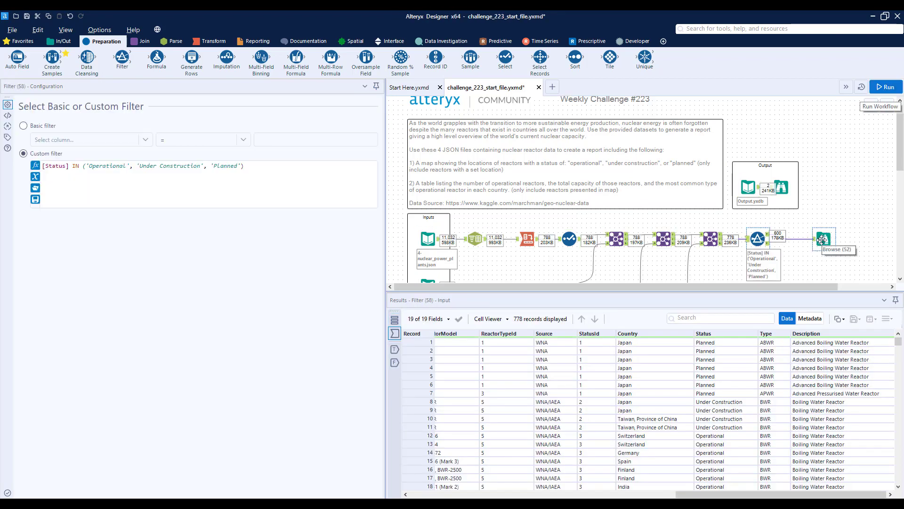
left_click(818, 239)
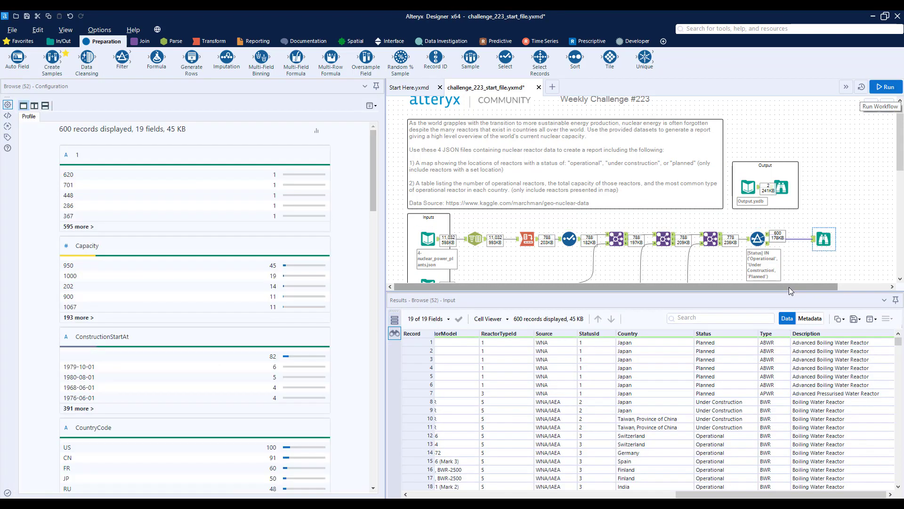
Check the filtered records' Latitude and Longitude fields for missing values and insert a second Filter tool between the status Filter and the Browse tool.
left_click_drag(789, 286, 840, 287)
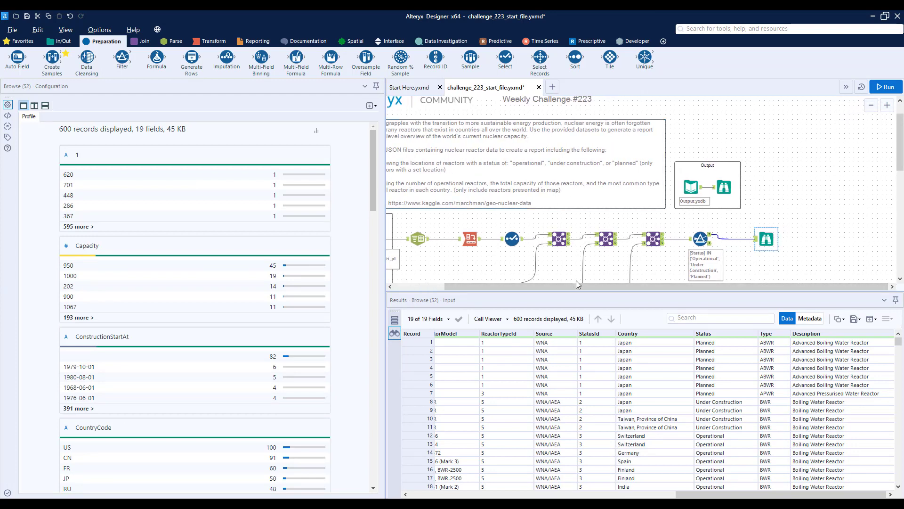
left_click_drag(577, 284, 525, 287)
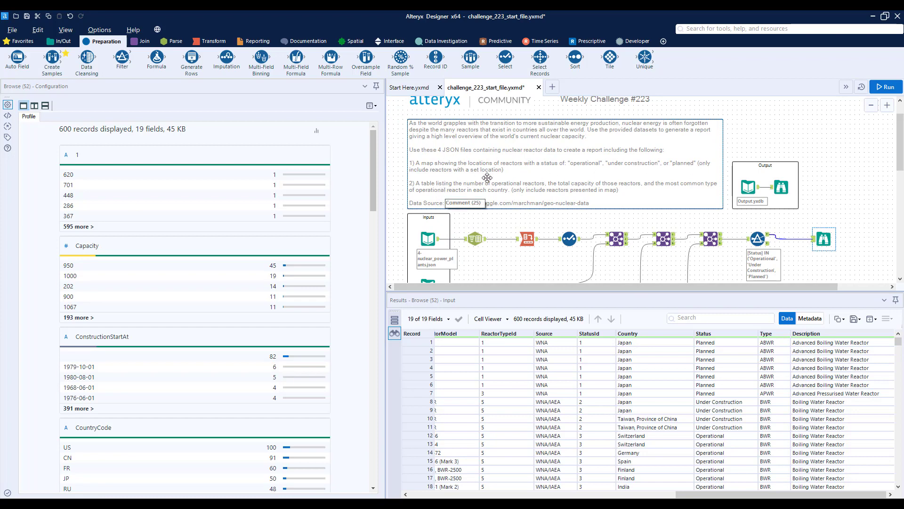
left_click_drag(754, 495, 559, 494)
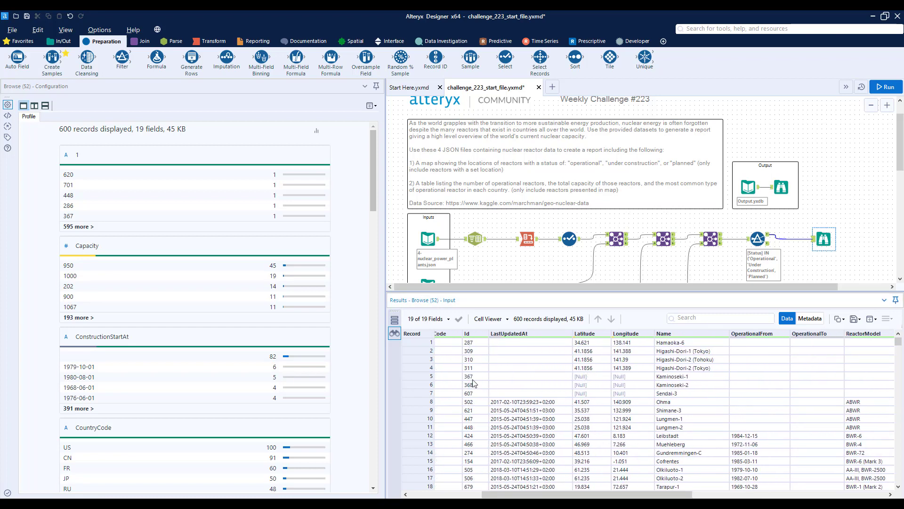
left_click_drag(421, 378, 537, 397)
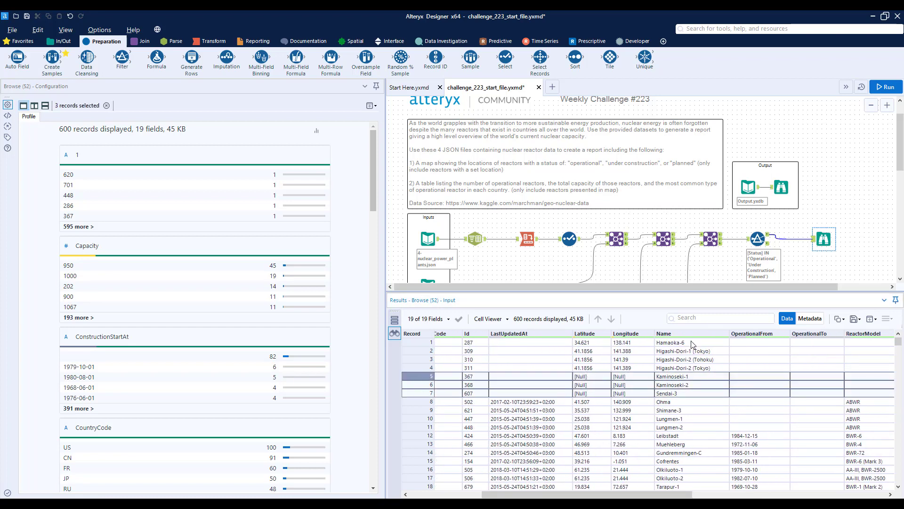
left_click_drag(716, 287, 772, 287)
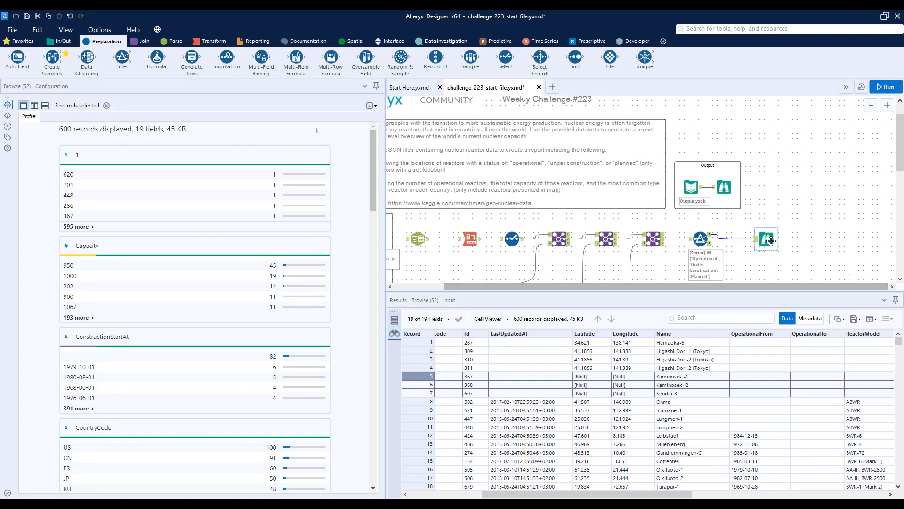
left_click_drag(773, 240, 834, 241)
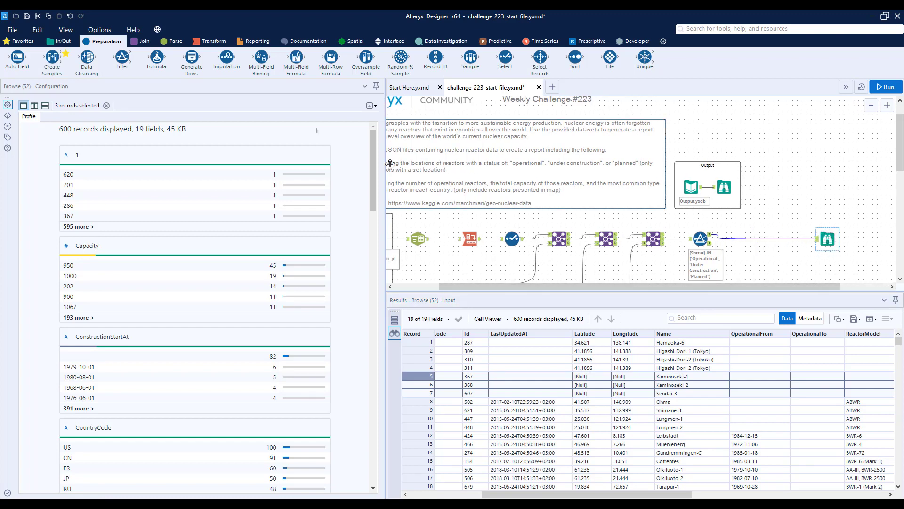
left_click_drag(122, 57, 748, 239)
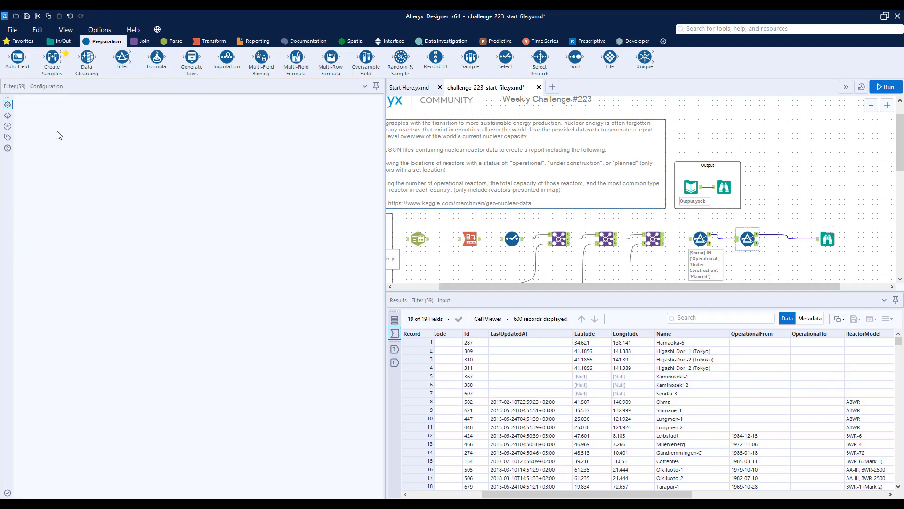
Set the second Filter's basic condition to Latitude Is not null, run the workflow and view the filtered records.
left_click(59, 139)
left_click(57, 217)
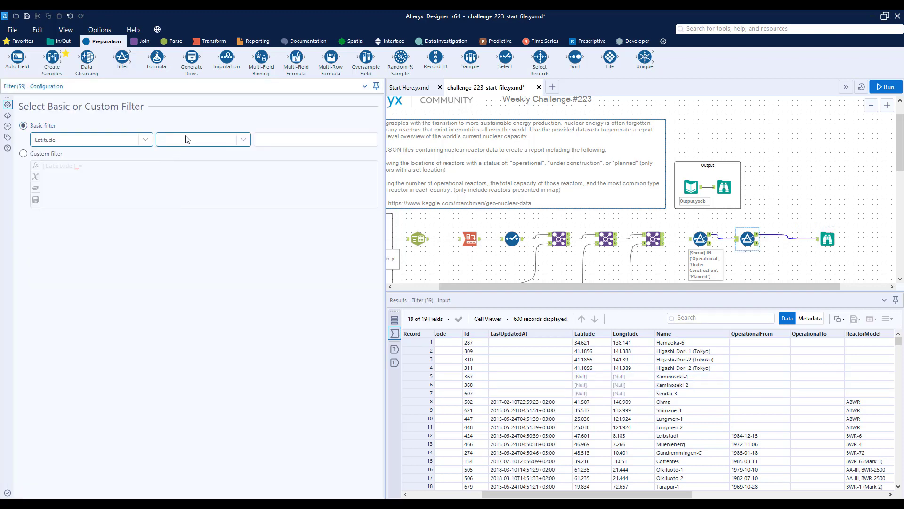
left_click(186, 139)
left_click(177, 217)
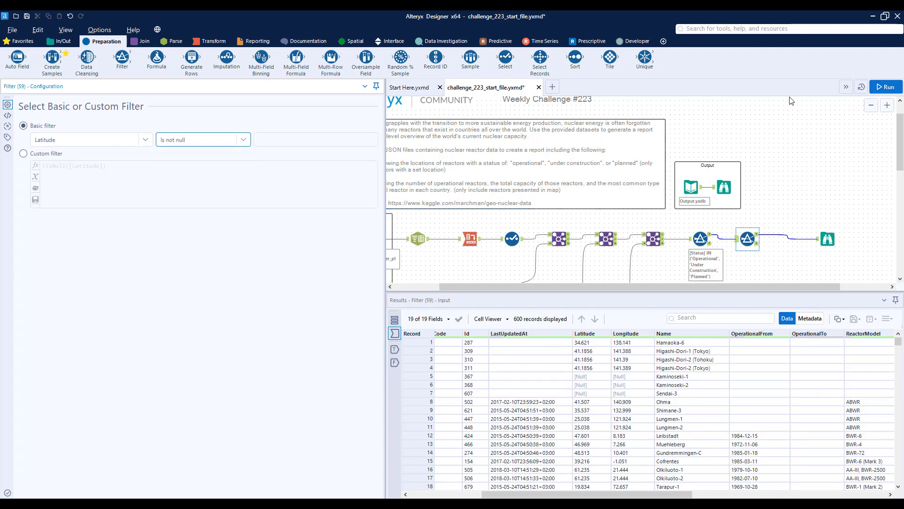
left_click(884, 87)
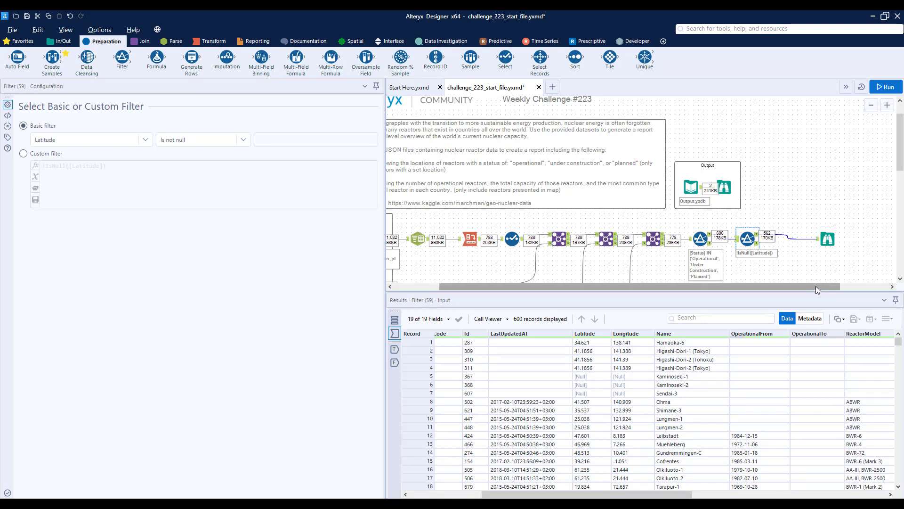
left_click_drag(815, 288, 864, 288)
left_click(768, 241)
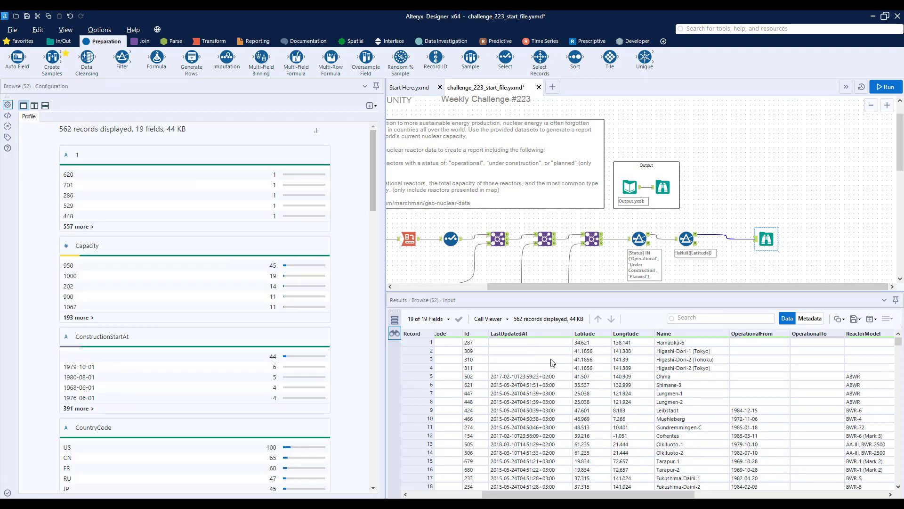
Move the Browse tool farther from the Latitude Filter and insert a Create Points tool between them.
left_click_drag(764, 237, 845, 237)
left_click_drag(667, 494, 858, 495)
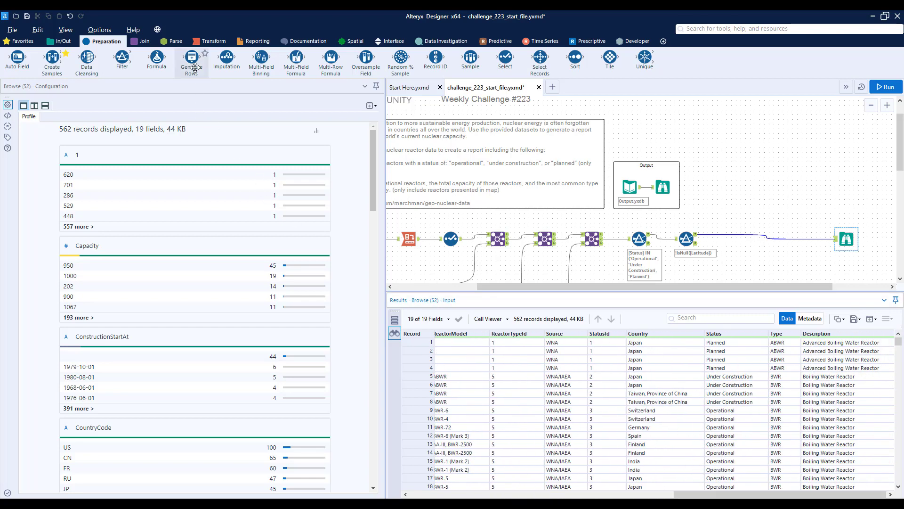
left_click(356, 41)
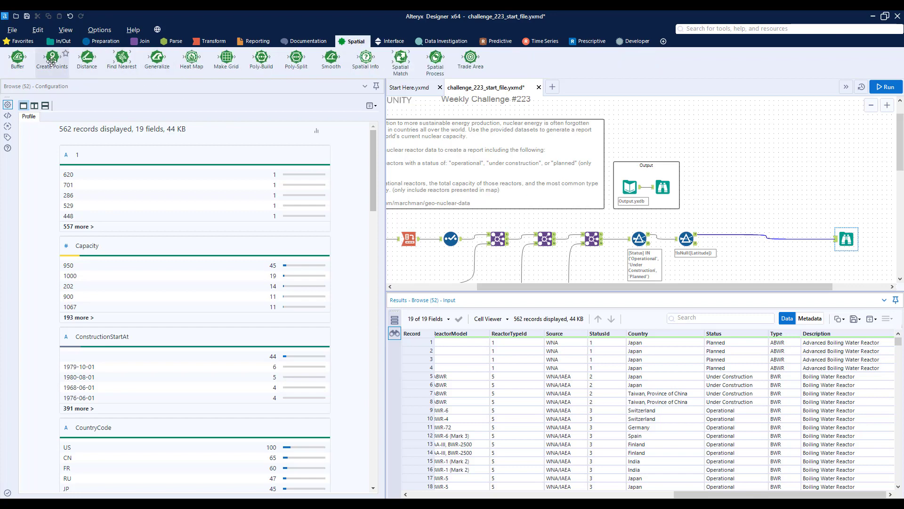
left_click_drag(52, 61, 730, 238)
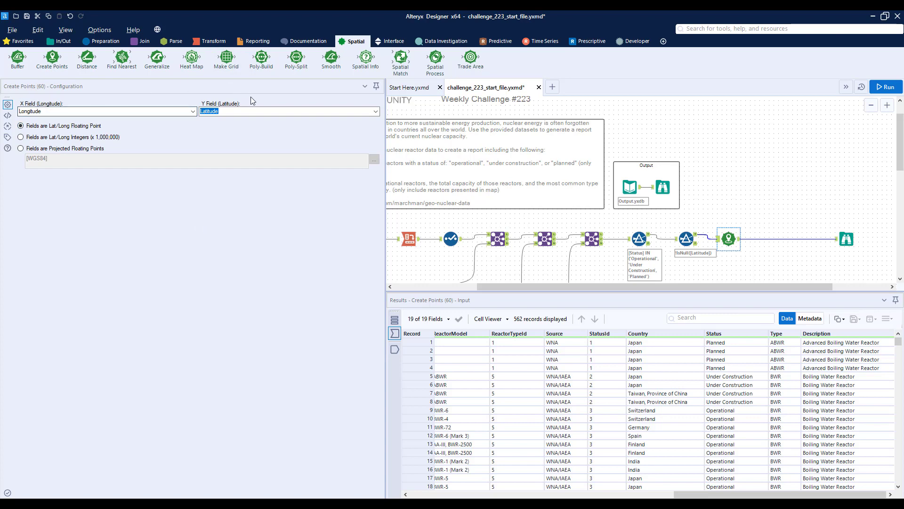
Run the workflow and view the created points over the Alteryx Light - Most Recent Vintage base map.
left_click(889, 87)
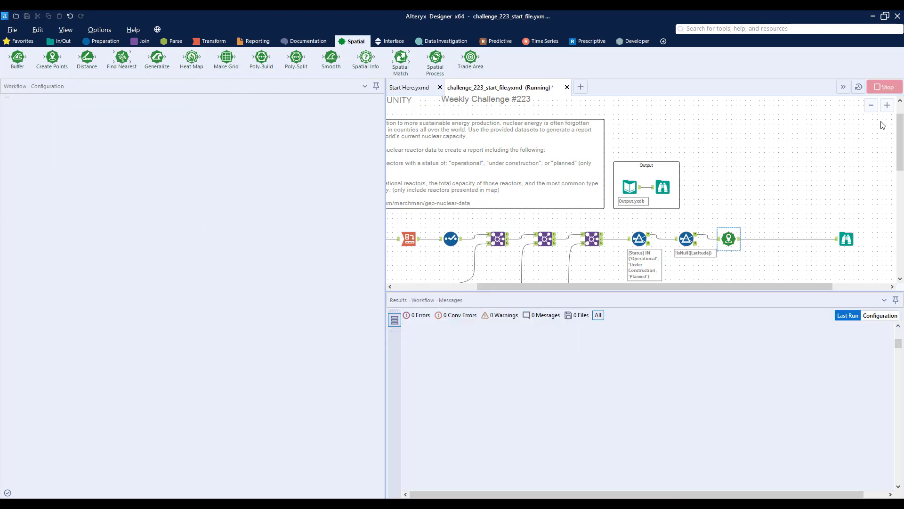
left_click(847, 238)
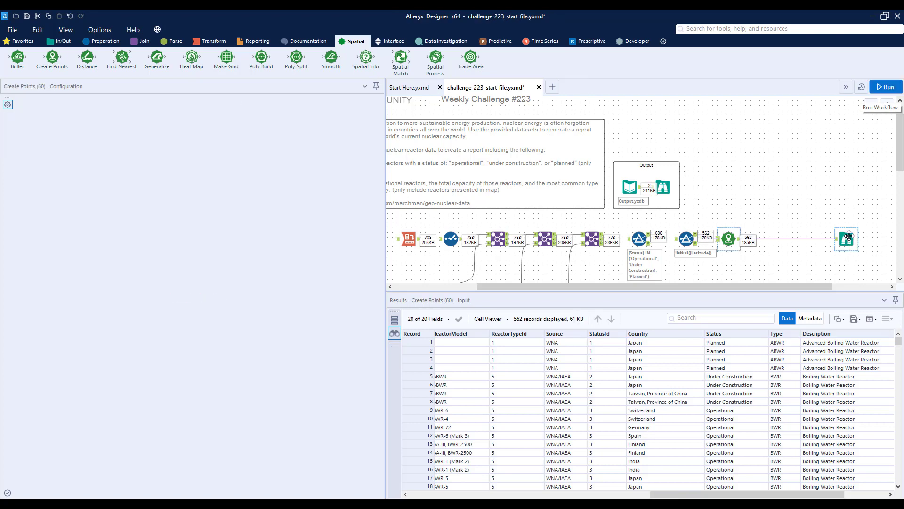
left_click(27, 117)
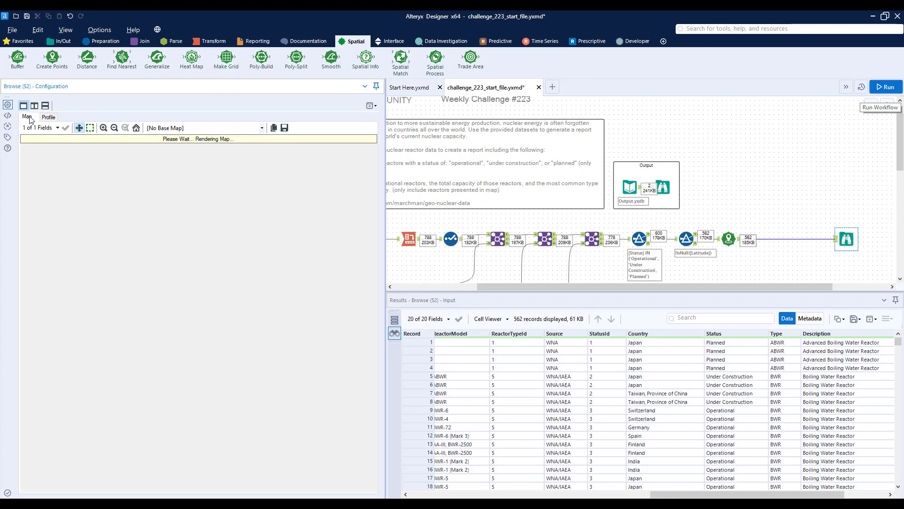
left_click(170, 128)
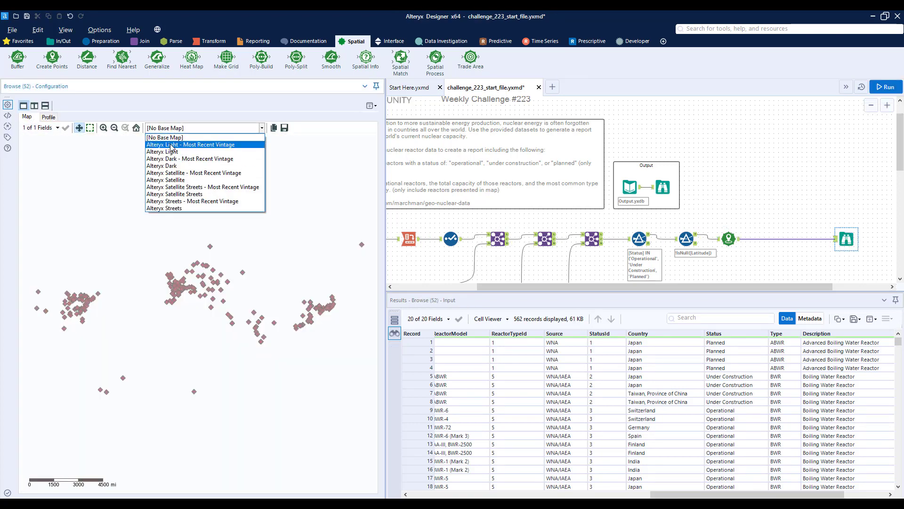
left_click(171, 145)
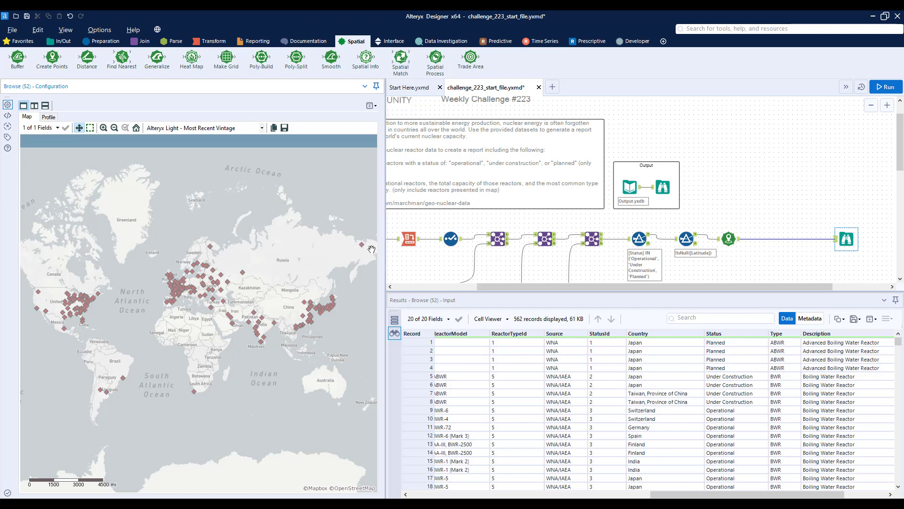
Examine the map in the expected output report and insert a Report Map tool between Create Points and the Browse tool.
left_click(664, 188)
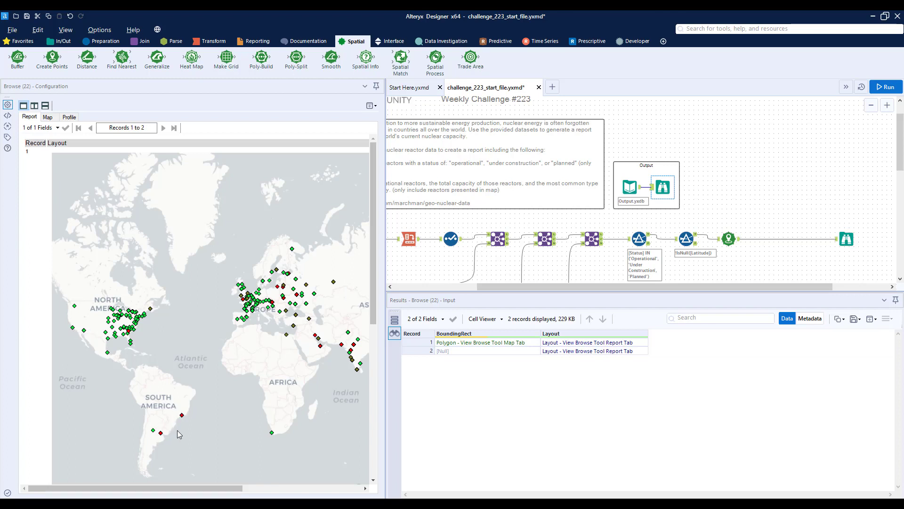
left_click_drag(214, 490, 329, 490)
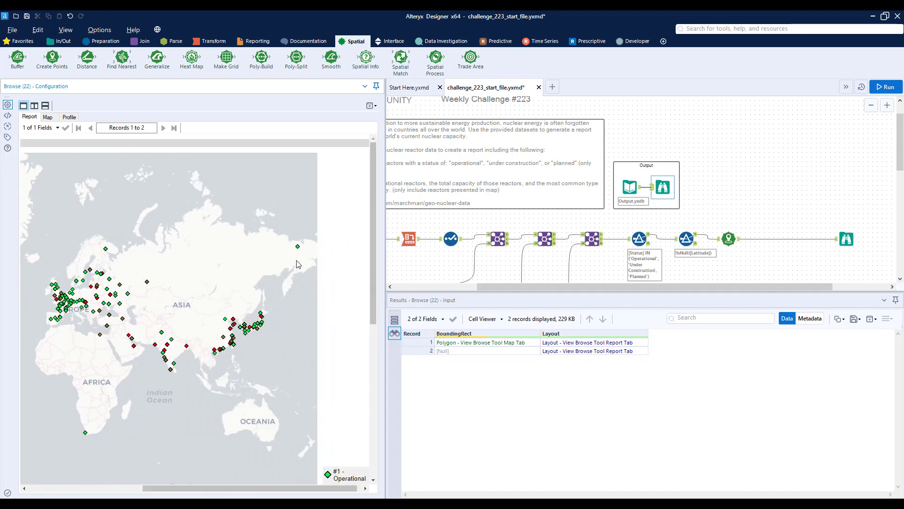
left_click(256, 43)
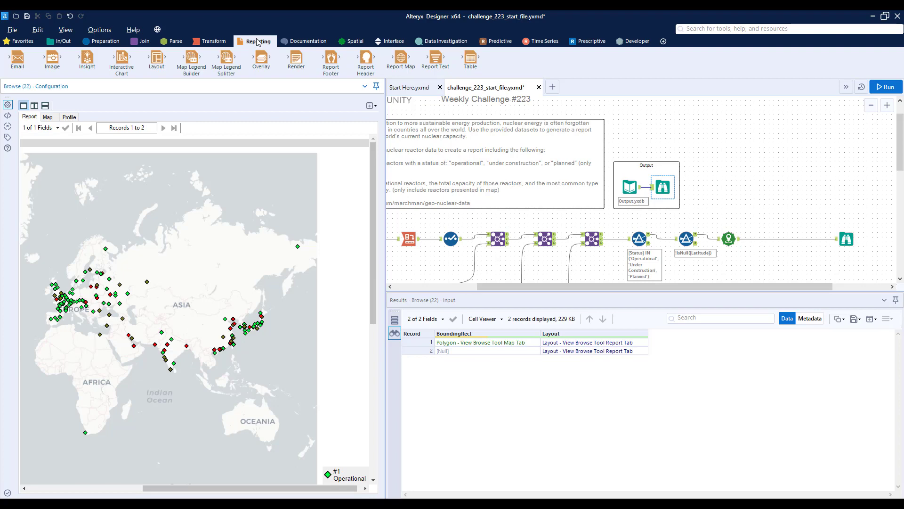
left_click_drag(401, 57, 771, 238)
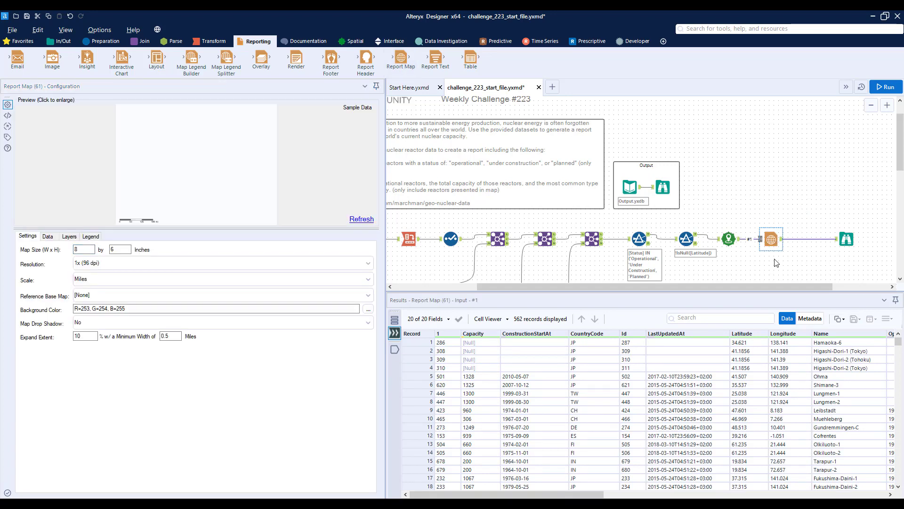
Set the Report Map's reference base map to Alteryx Light - Most Recent Vintage and compare the expected report with the current point map.
left_click(118, 297)
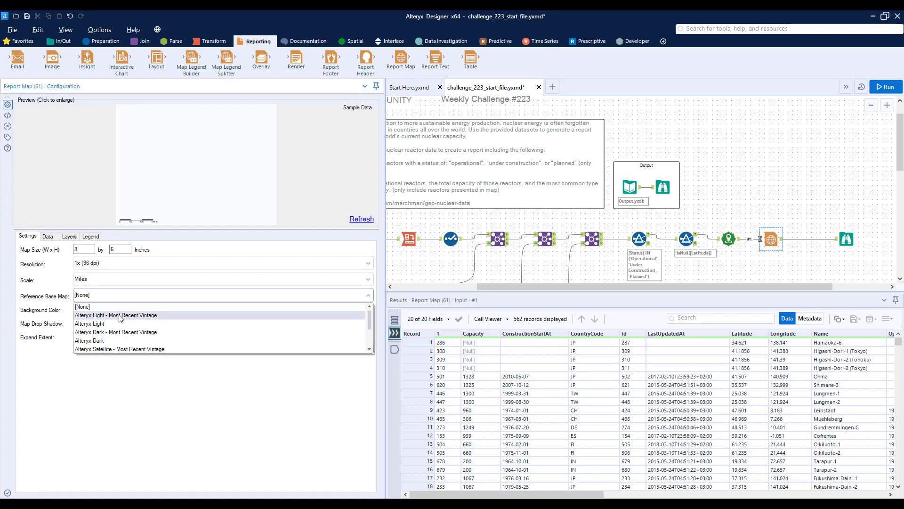
left_click(121, 316)
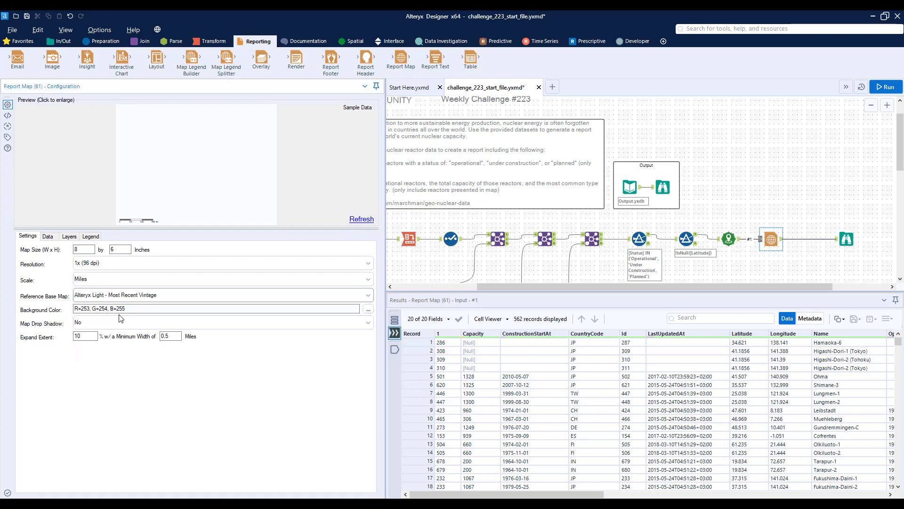
left_click(663, 187)
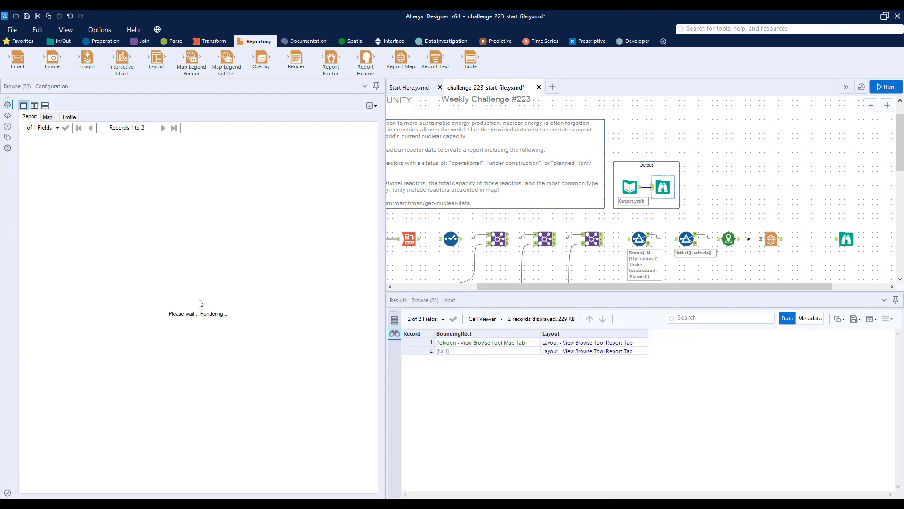
scroll(213, 317, "down", 5)
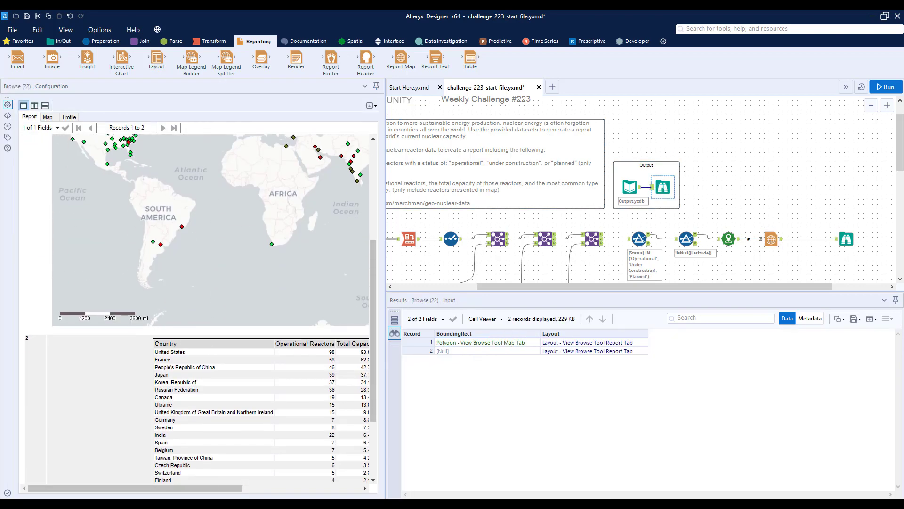
left_click(848, 237)
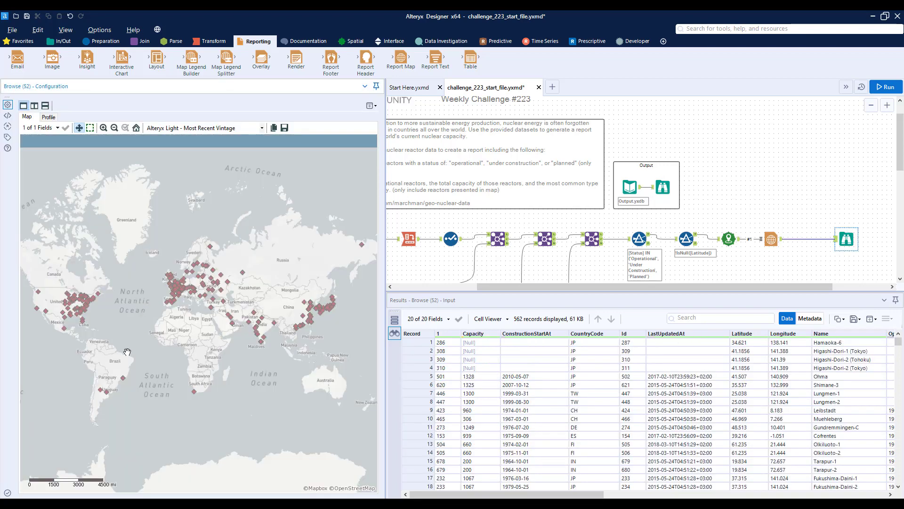
Set the Report Map's data connection #1 to use Centroid as the spatial field and Status as the thematic field.
left_click(771, 240)
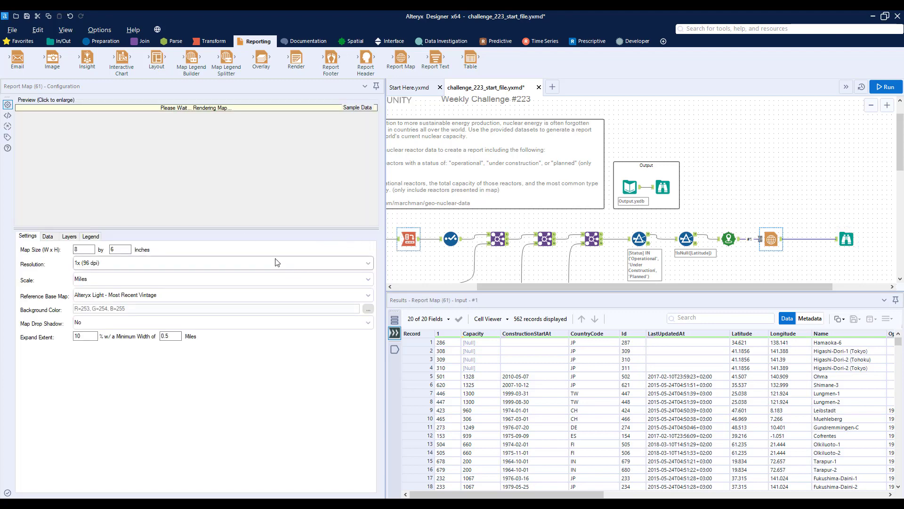
left_click(48, 237)
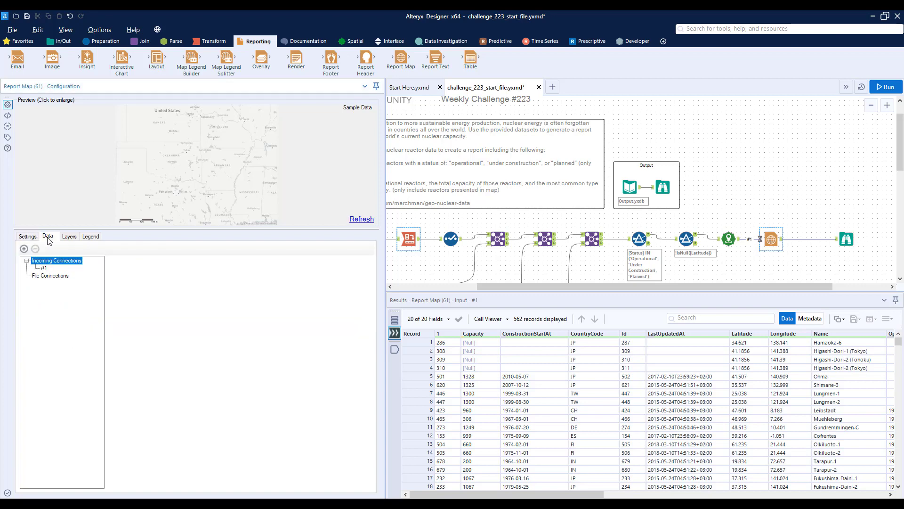
left_click(44, 268)
left_click(208, 278)
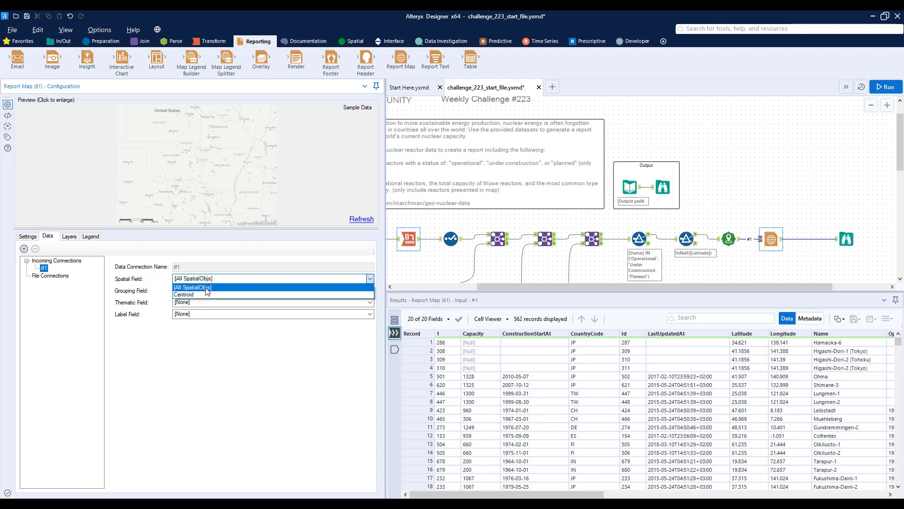
left_click(204, 296)
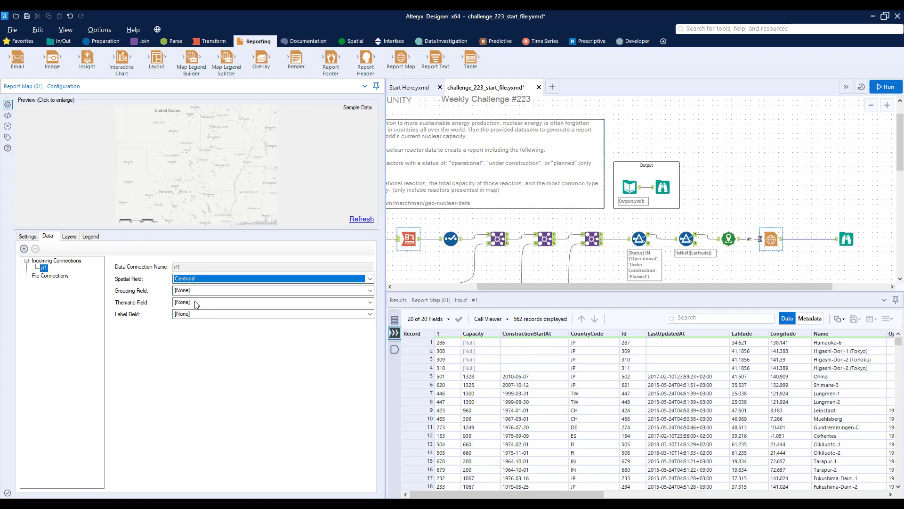
left_click(188, 304)
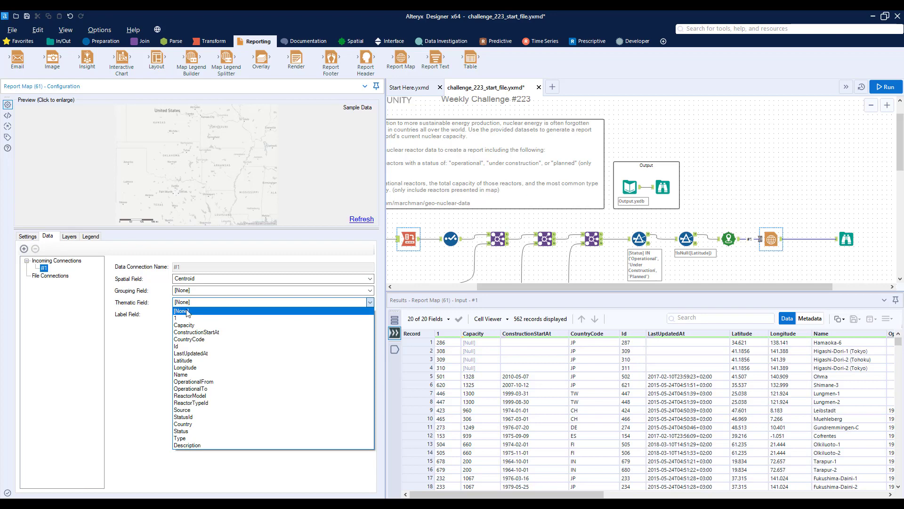
left_click(193, 431)
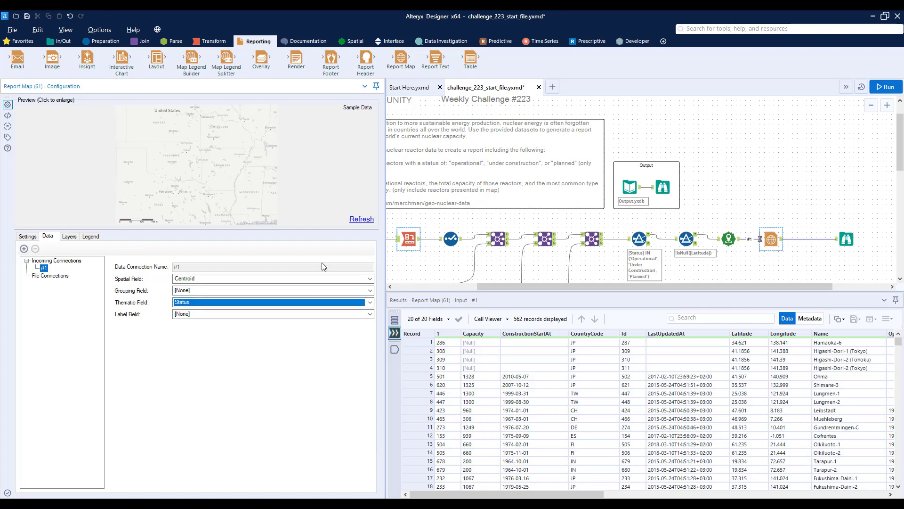
Add a points layer to the Report Map based on data connection #1.
left_click(69, 236)
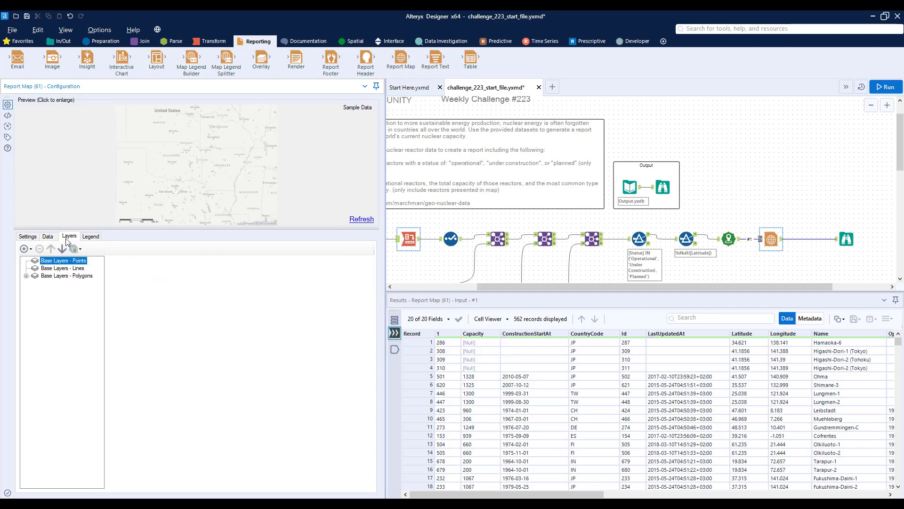
left_click(28, 249)
mouse_move(79, 263)
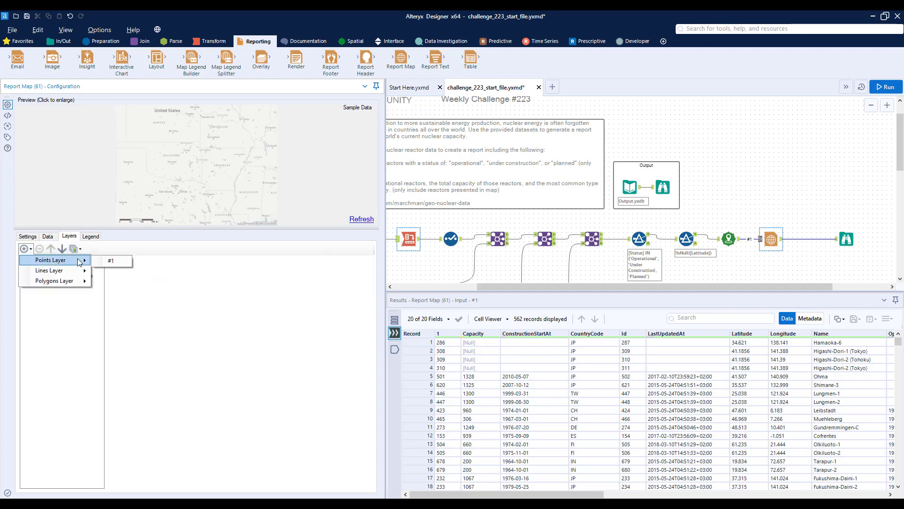
left_click(111, 262)
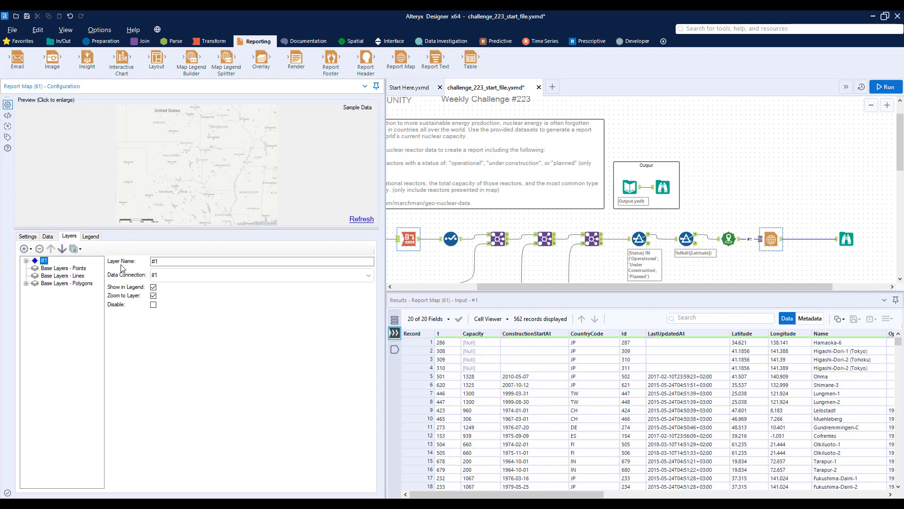
Set the #1 layer's theme to the Unique Value tile method and the Map color method with the Summer palette.
left_click(26, 261)
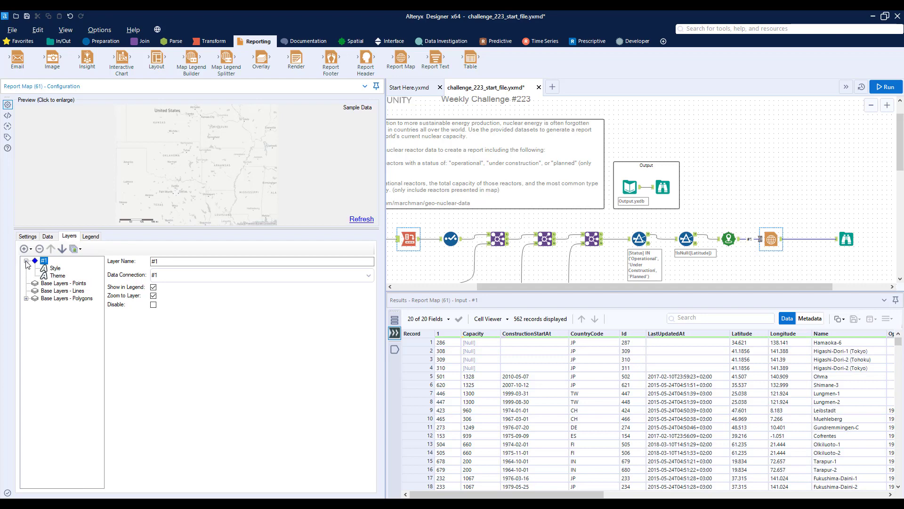
left_click(58, 276)
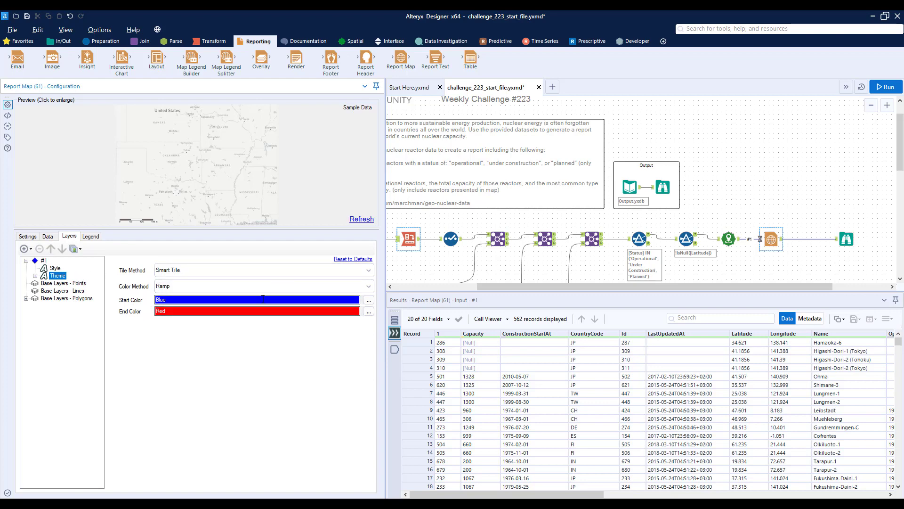
left_click(198, 272)
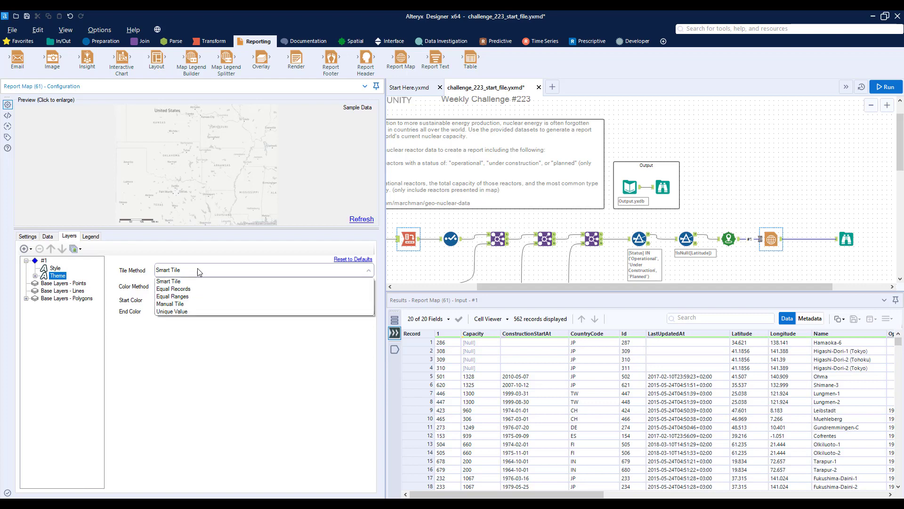
left_click(181, 311)
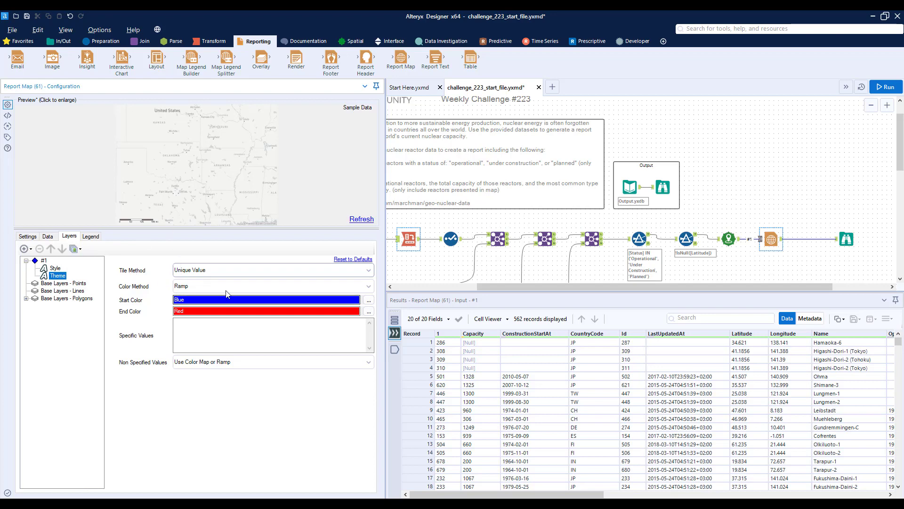
left_click(189, 288)
left_click(184, 304)
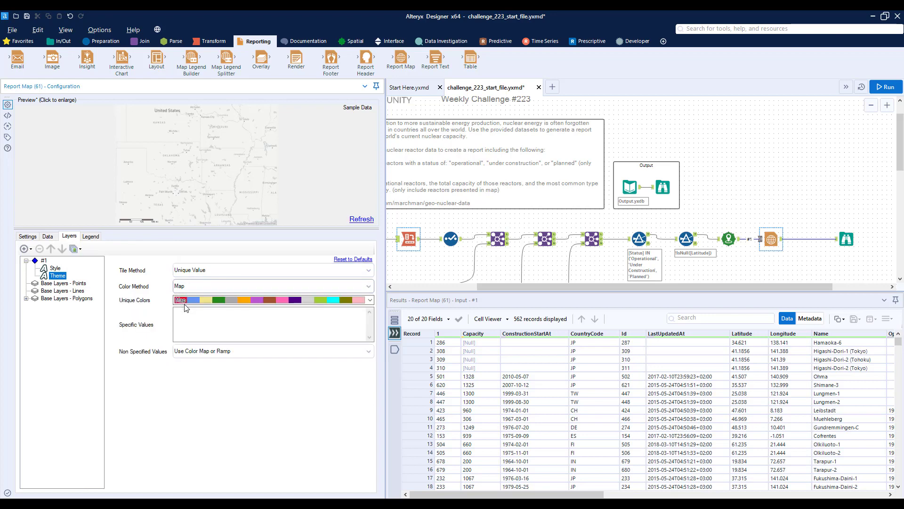
left_click(177, 302)
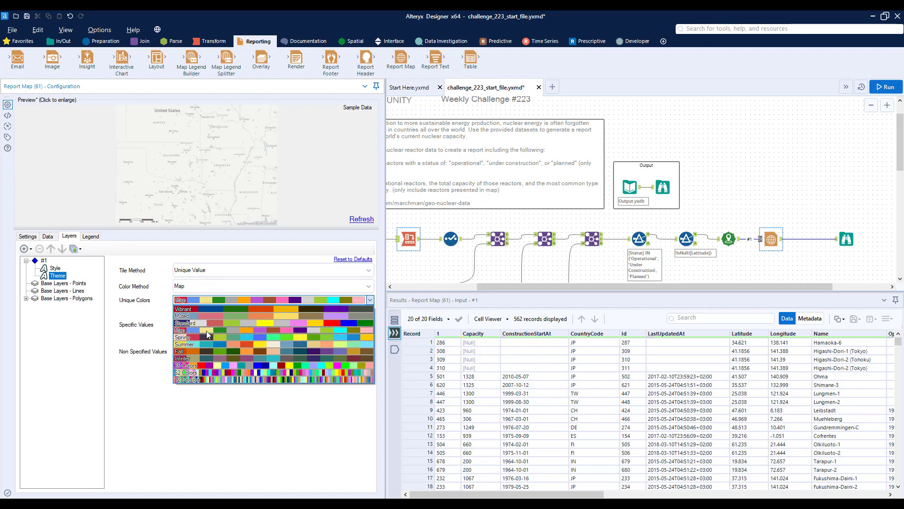
left_click(205, 343)
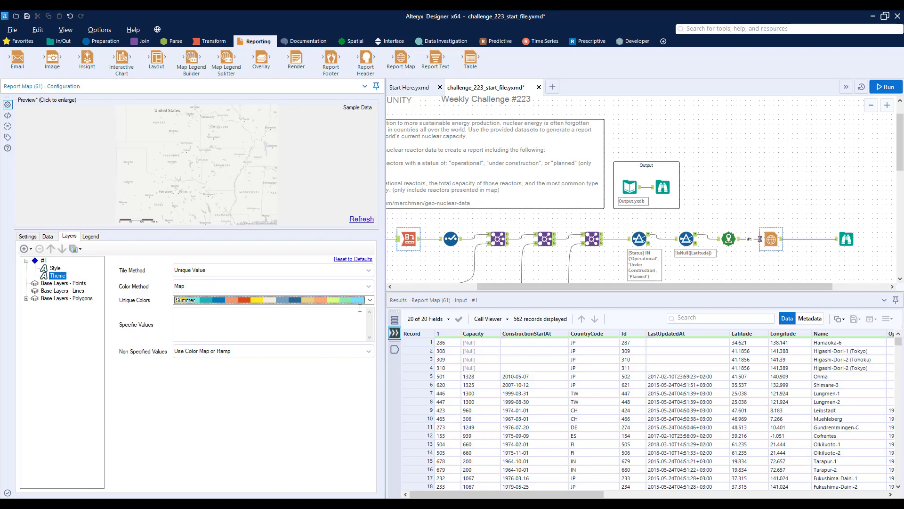
Run the workflow and examine the rendered report map together with its status legend.
left_click(899, 86)
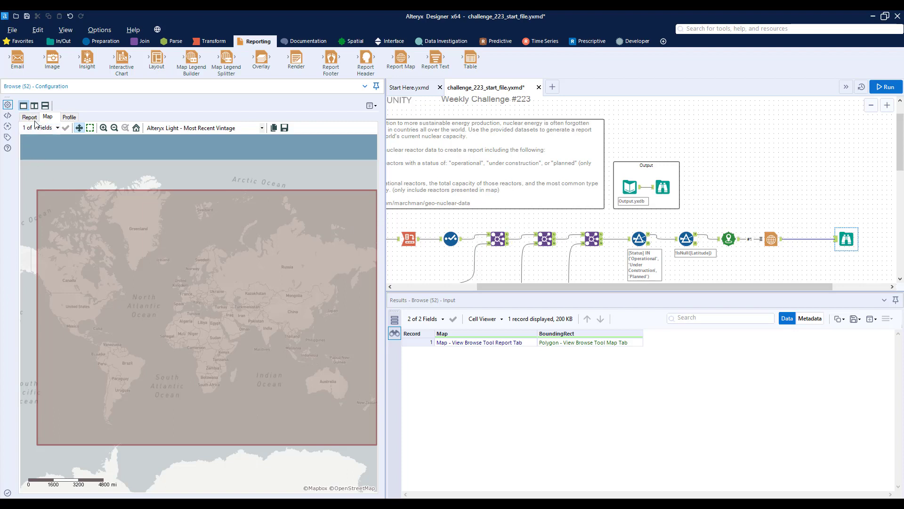
left_click(29, 117)
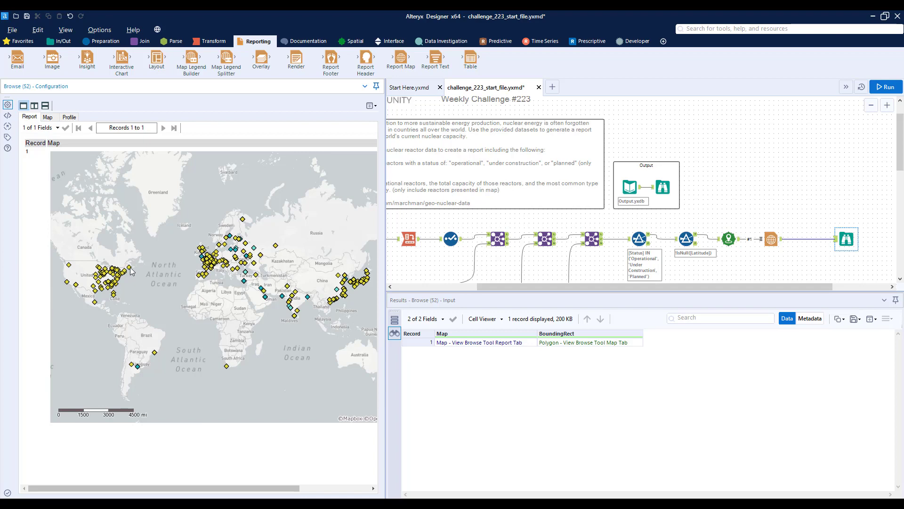
left_click_drag(210, 488, 307, 482)
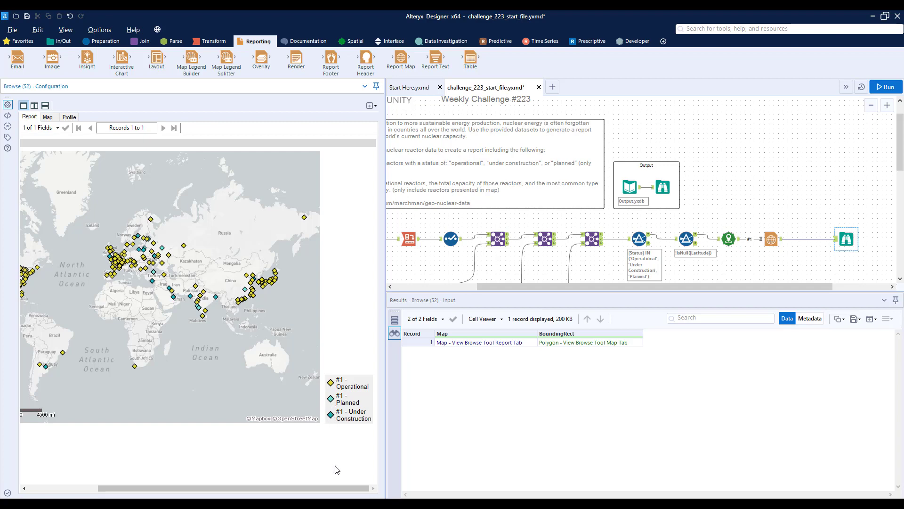
left_click_drag(336, 487, 241, 480)
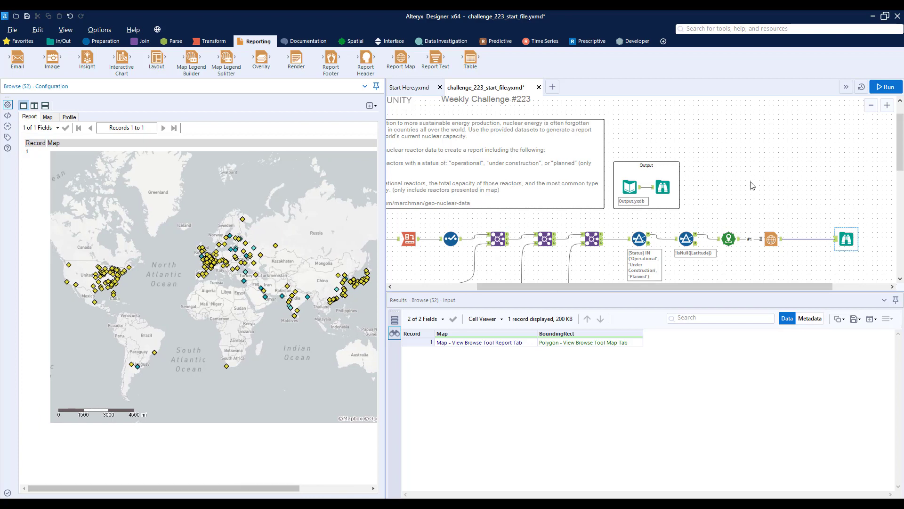
Examine the country table in the expected output report, including its reactor count, total capacity and most common type columns.
scroll(753, 185, "down", 3)
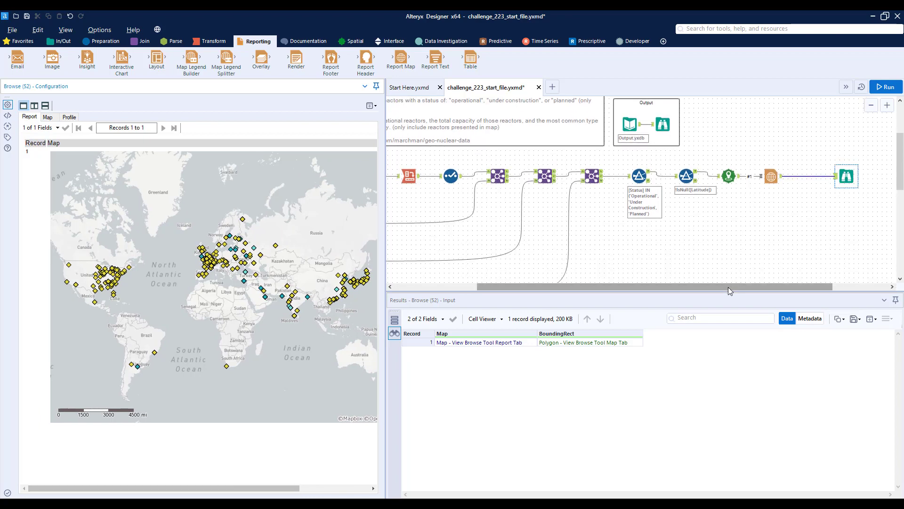
left_click_drag(729, 290, 647, 290)
scroll(725, 228, "up", 2)
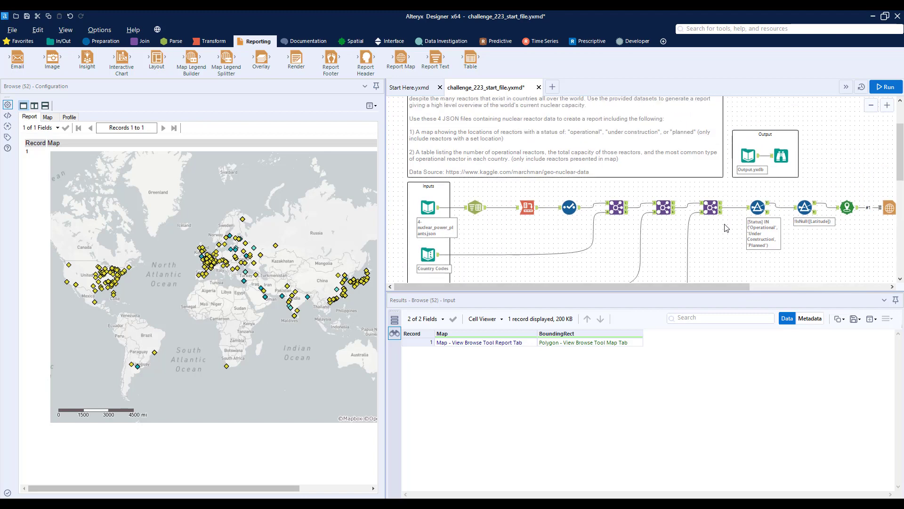
left_click(781, 156)
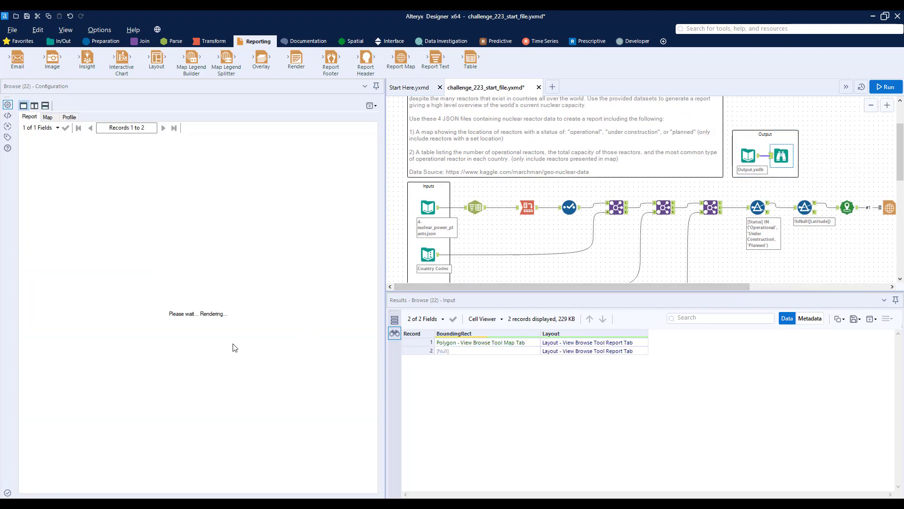
scroll(263, 342, "down", 10)
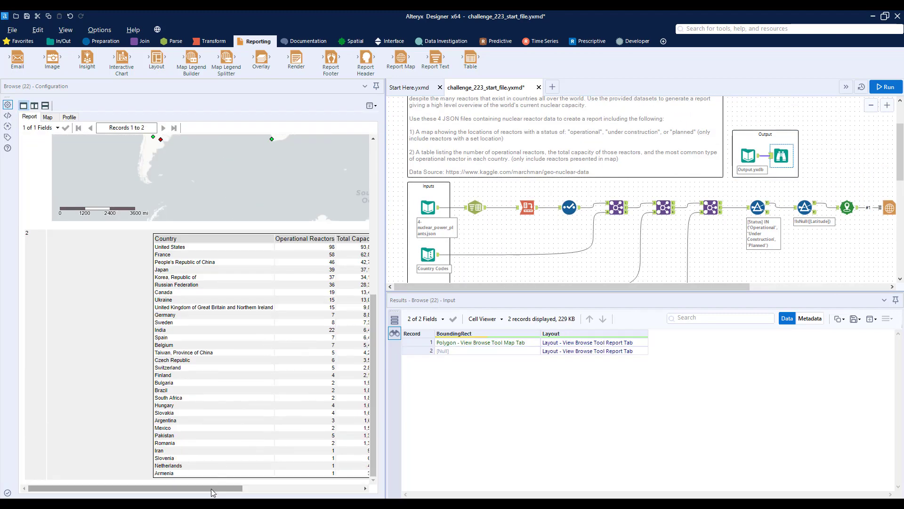
left_click_drag(212, 492, 280, 492)
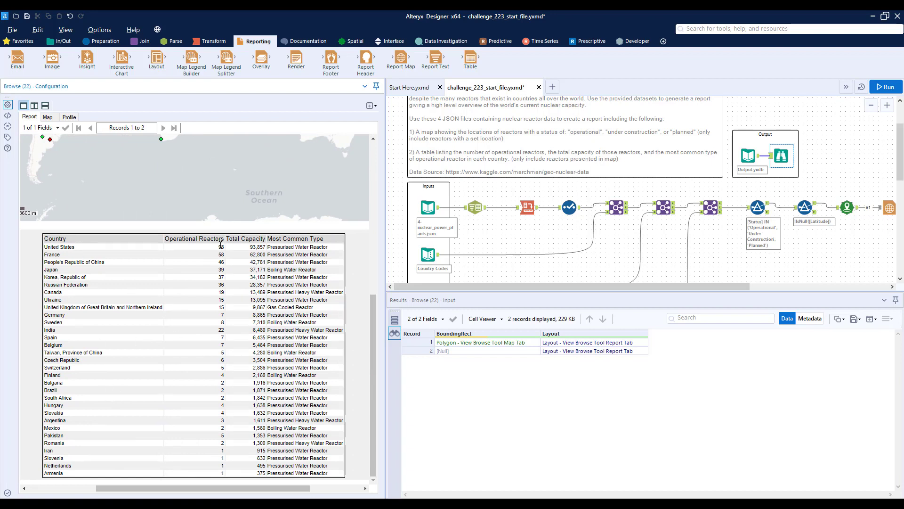
double_click(221, 247)
left_click_drag(251, 247, 871, 256)
double_click(275, 247)
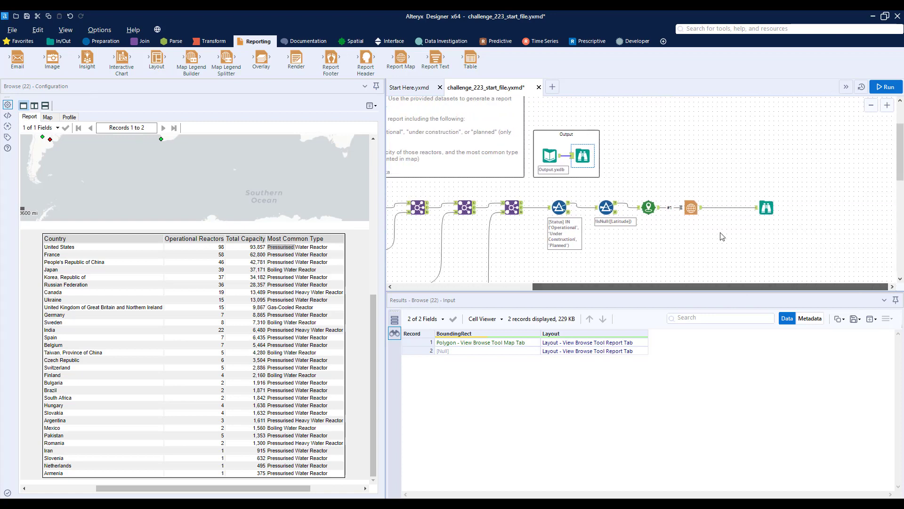
Branch a new Filter off the latitude filter's True output and set it to Status Equals Operational.
scroll(667, 200, "down", 2)
left_click(103, 41)
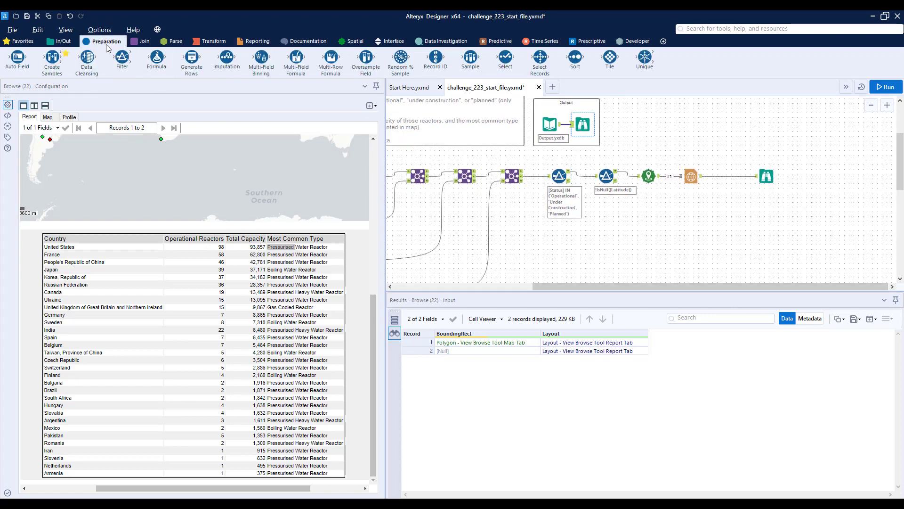
left_click_drag(122, 57, 648, 237)
left_click(85, 140)
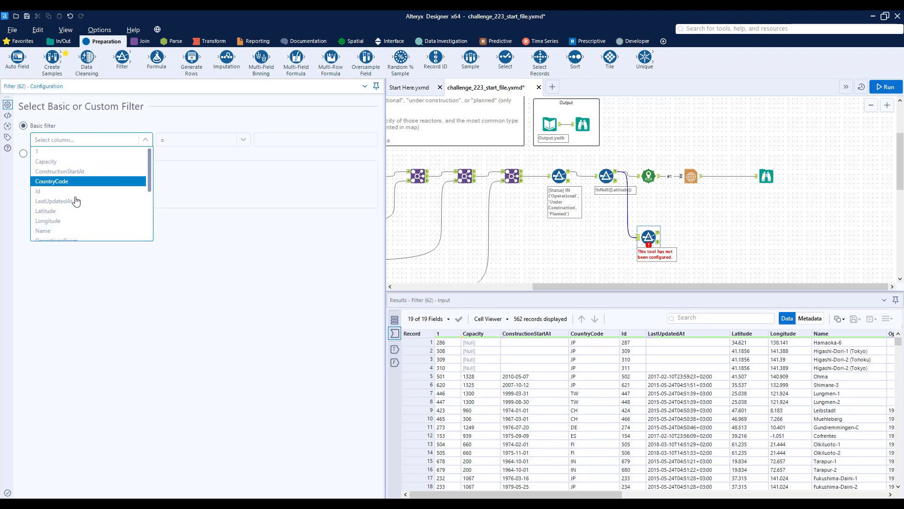
scroll(70, 215, "down", 3)
left_click(66, 216)
left_click(283, 140)
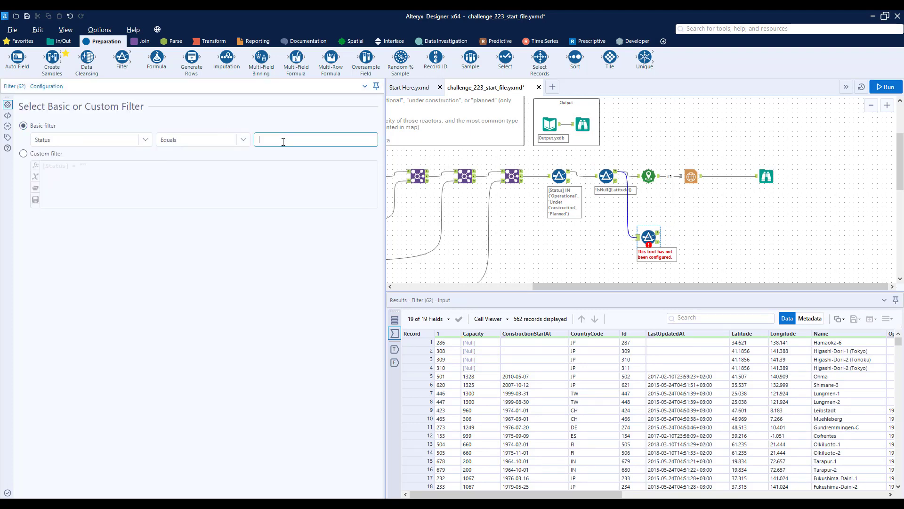
type("Operational")
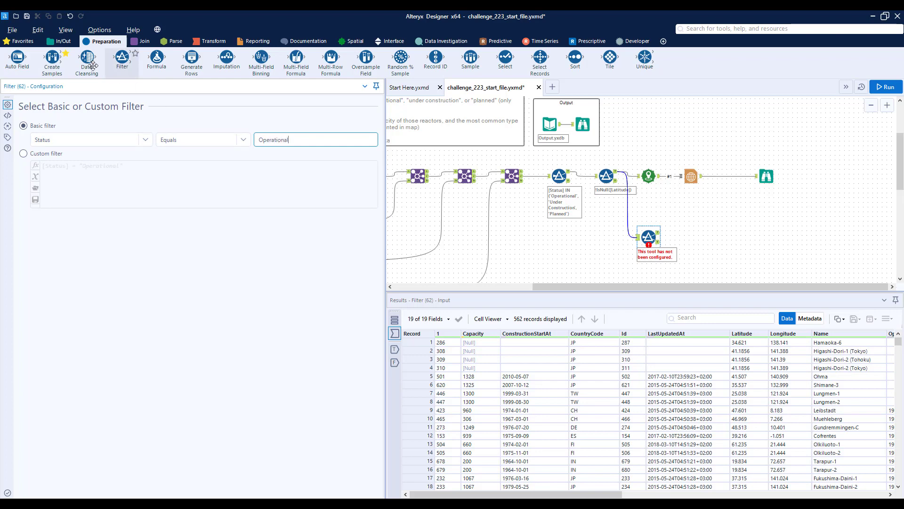
Connect a Browse tool to the Operational filter's True output and insert a Summarize tool between them.
left_click(60, 41)
left_click_drag(17, 57, 771, 237)
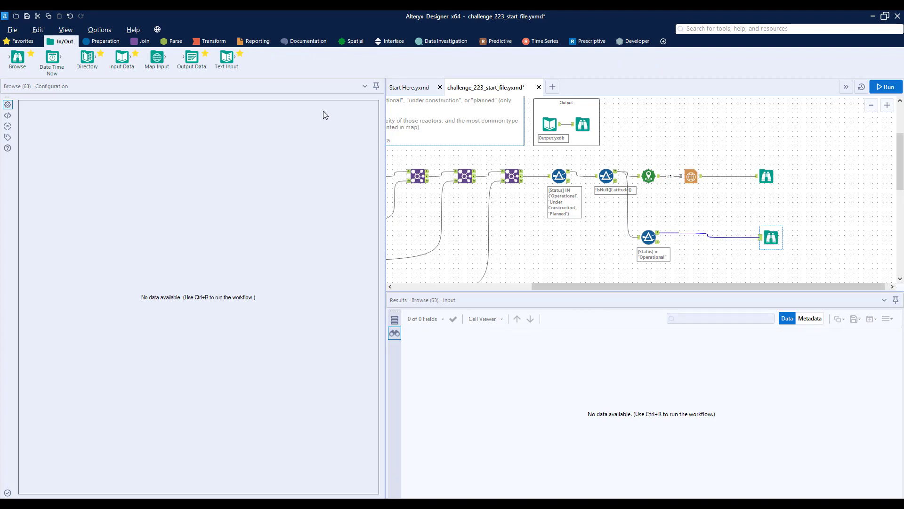
left_click(203, 43)
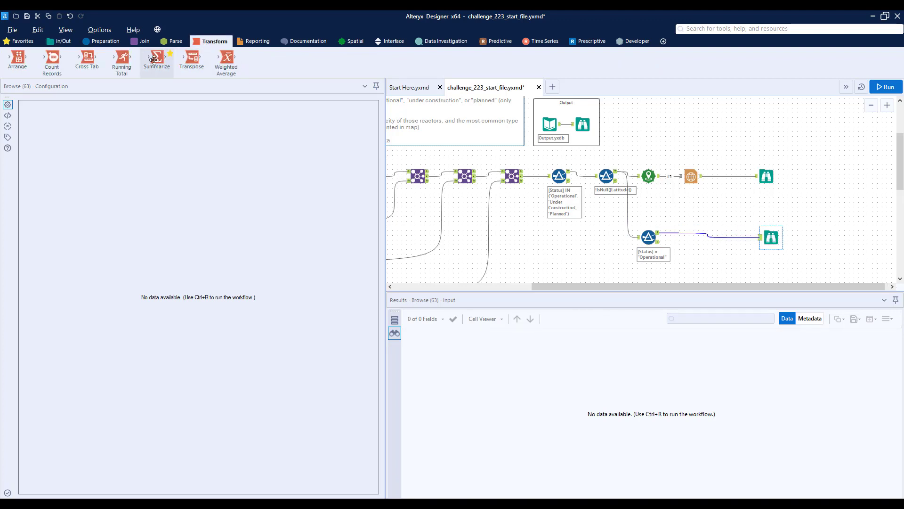
left_click_drag(154, 60, 692, 238)
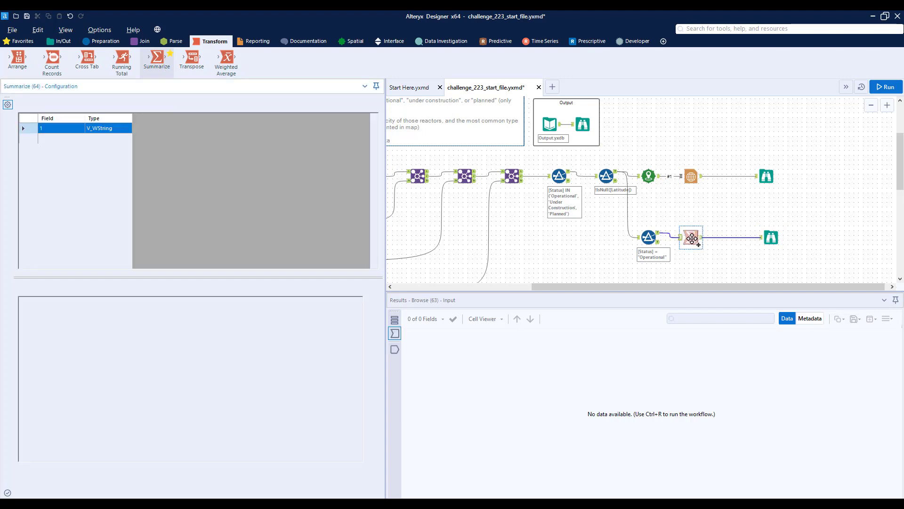
Group the Summarize by Country and add a Country count with the output name Operational Reactors.
scroll(68, 207, "down", 2)
left_click(59, 232)
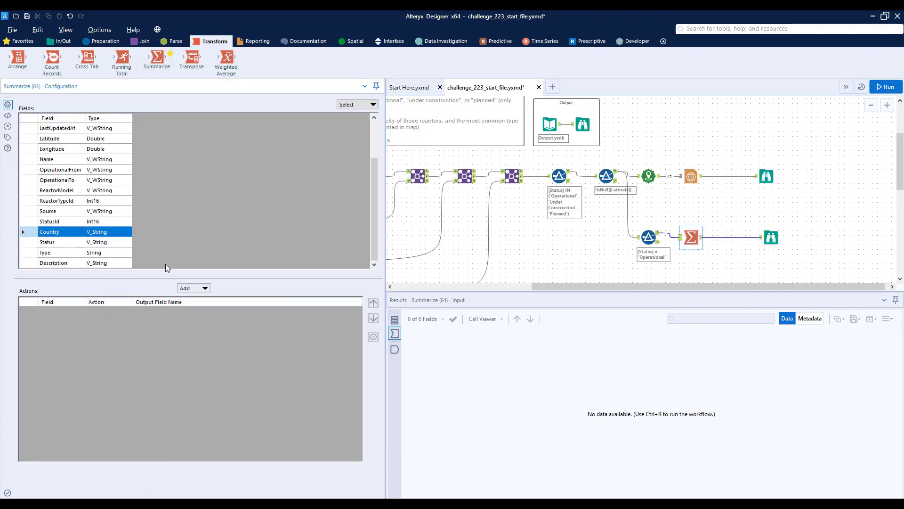
left_click(193, 287)
left_click(197, 298)
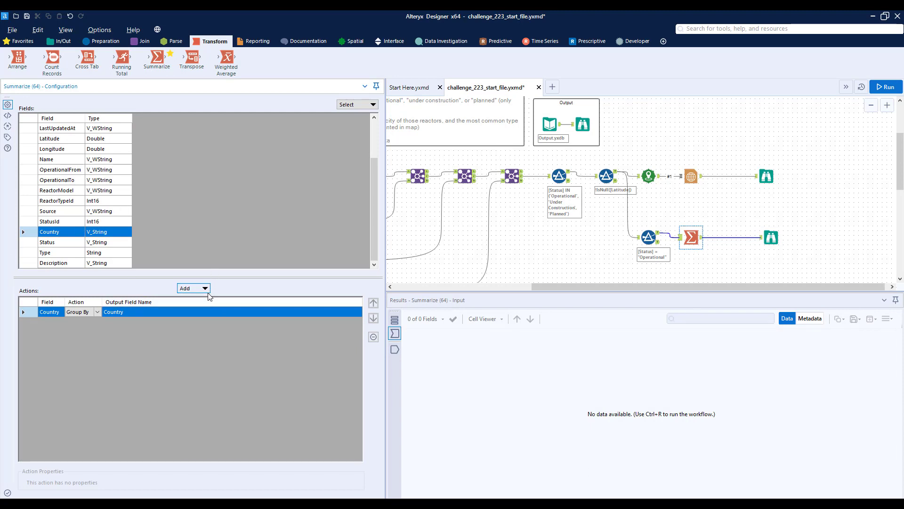
left_click(203, 289)
left_click(198, 309)
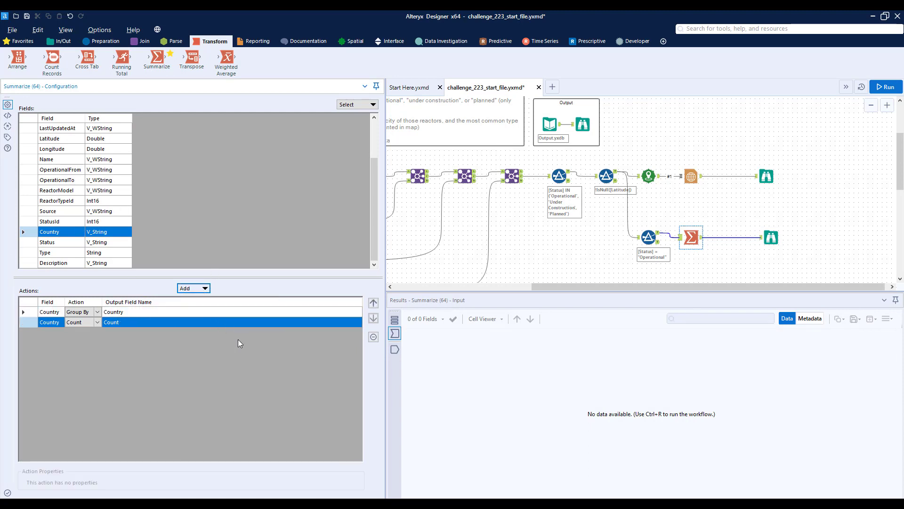
left_click(118, 322)
type("O")
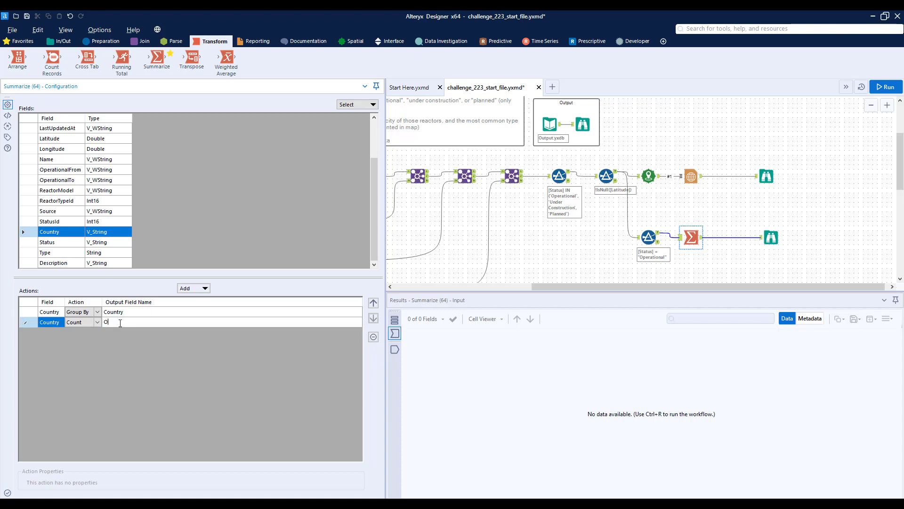
type("perational Reactors")
Add a sum of Capacity named Total Capacity to the Summarize and run the workflow.
scroll(101, 149, "up", 2)
left_click(79, 139)
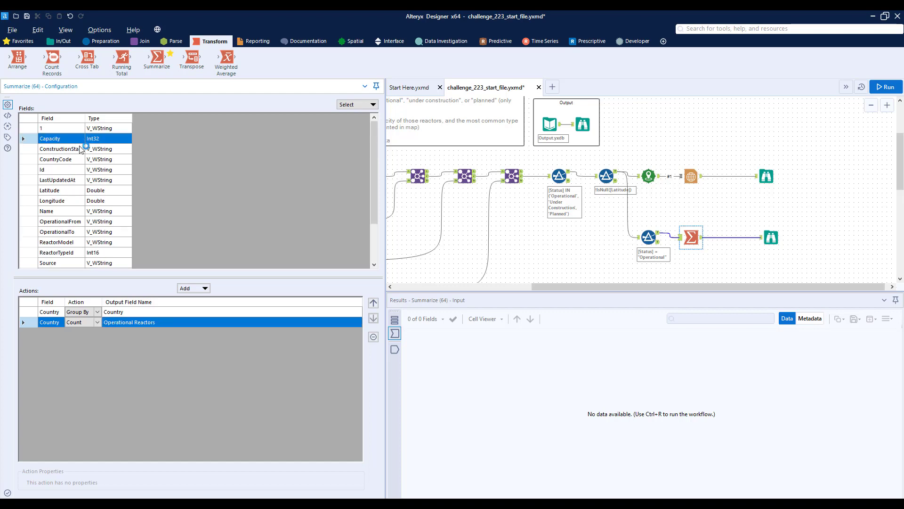
left_click(205, 289)
left_click(206, 310)
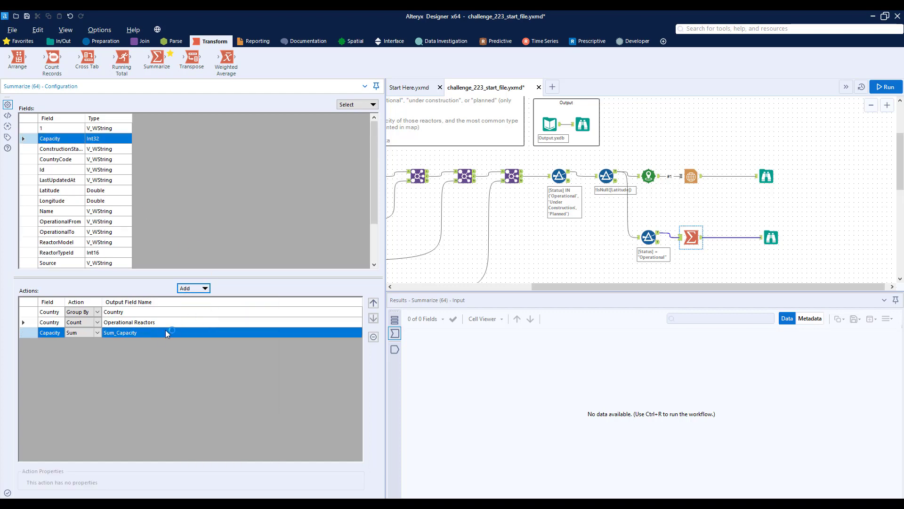
left_click(157, 335)
type("Total")
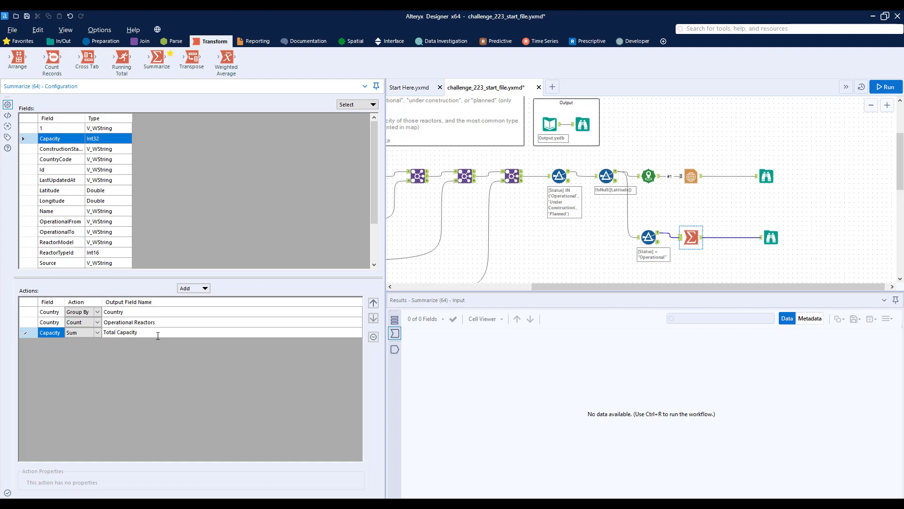
key("ctrl+r")
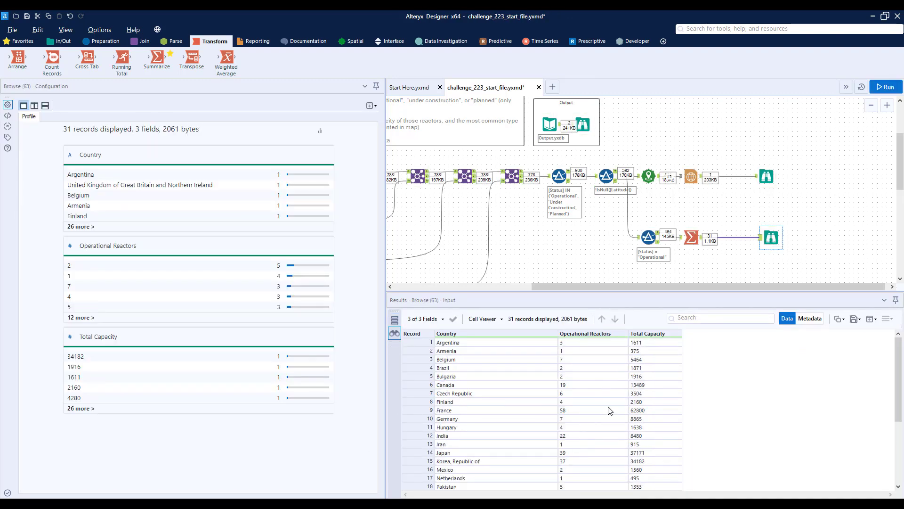
Compare the country summary results with the map and country table in the expected output's report.
scroll(610, 399, "down", 5)
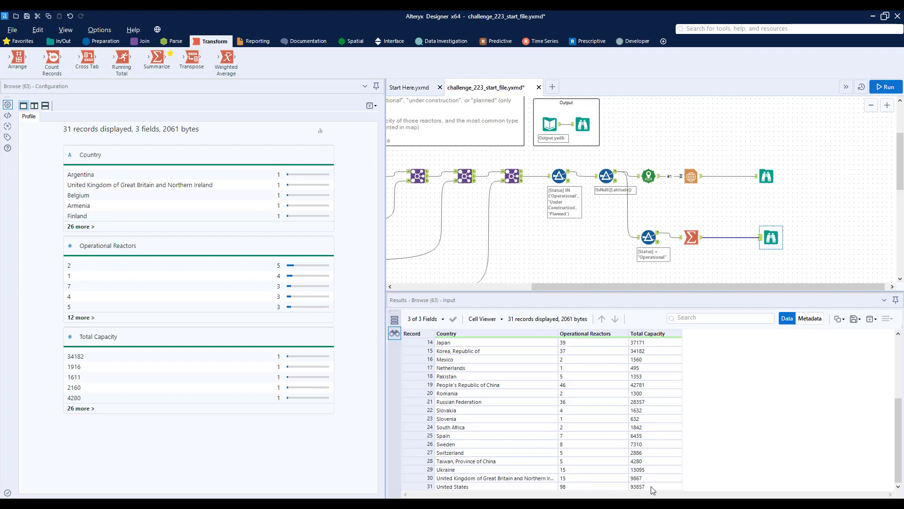
left_click(583, 124)
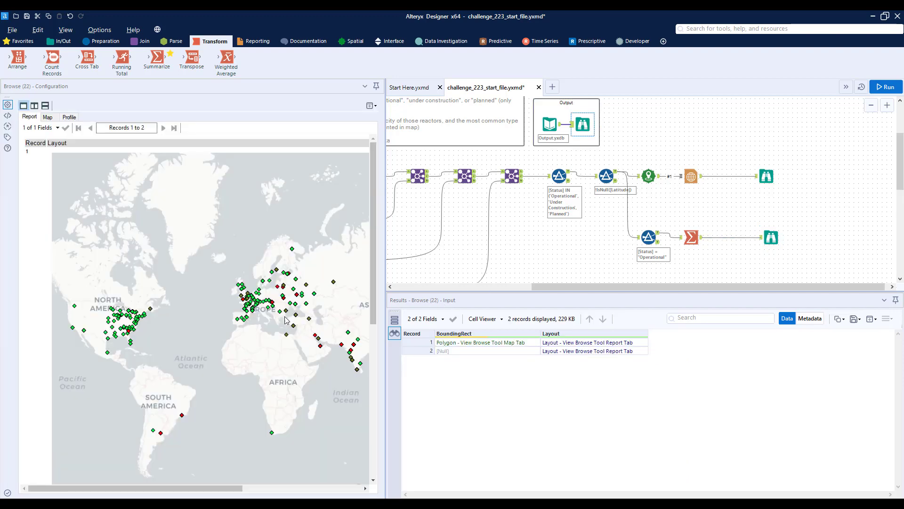
scroll(285, 320, "down", 3)
left_click_drag(230, 488, 306, 488)
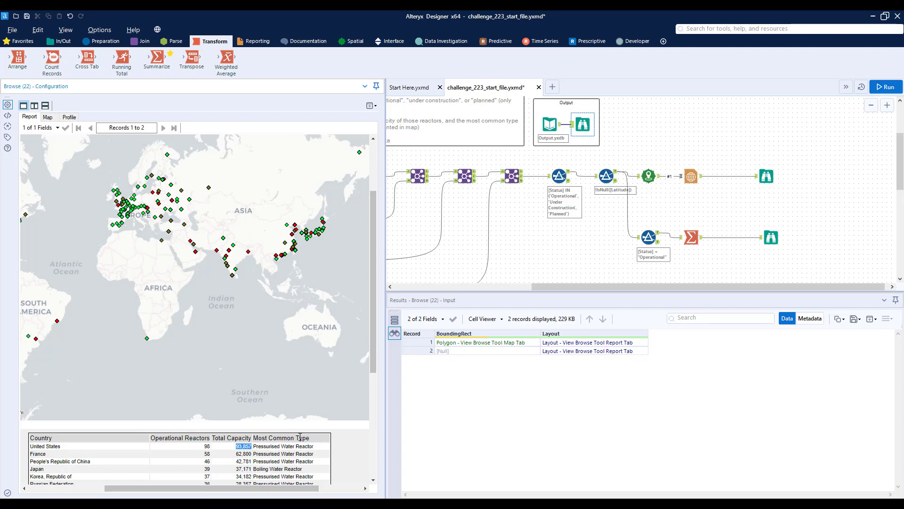
Add a second Summarize tool below the first and connect it to the Operational filter's True output.
scroll(741, 250, "down", 1)
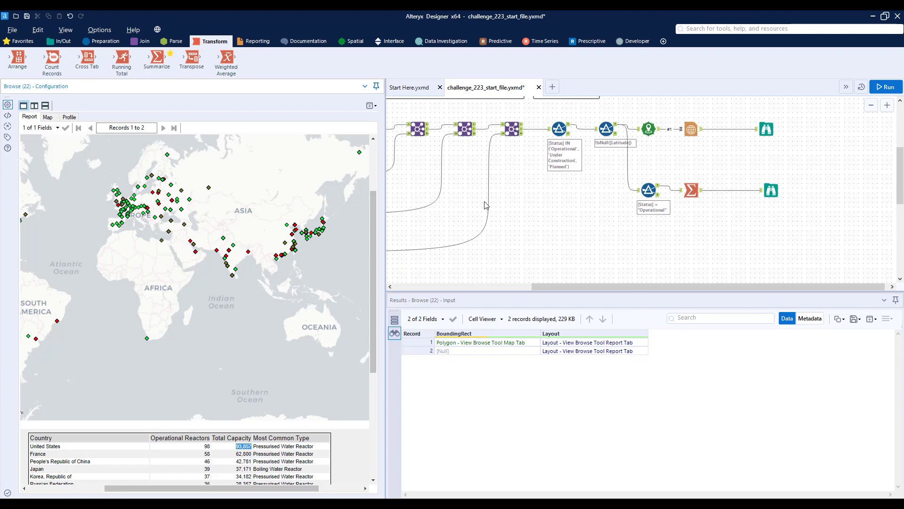
left_click_drag(157, 58, 723, 244)
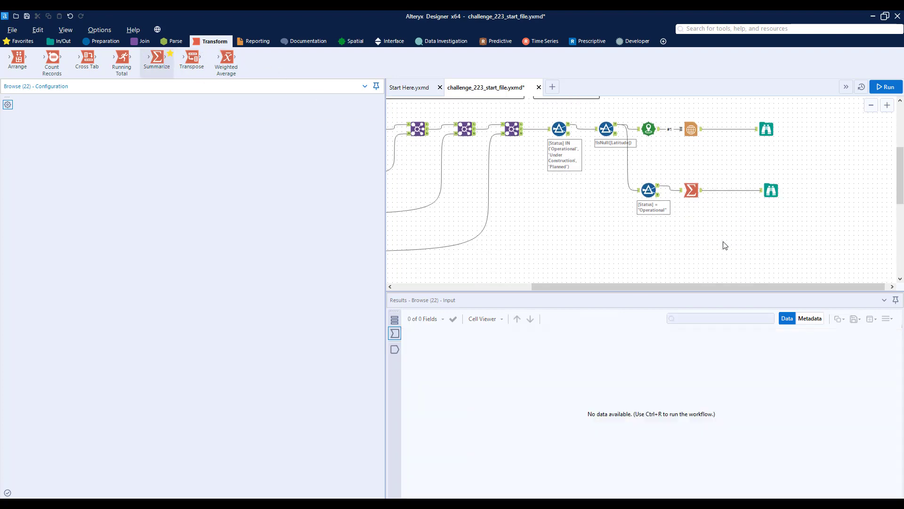
left_click_drag(659, 191, 693, 220)
Examine the report map and the fields in the latitude filter's True output, including reactor type and description.
left_click(766, 129)
scroll(663, 155, "up", 2)
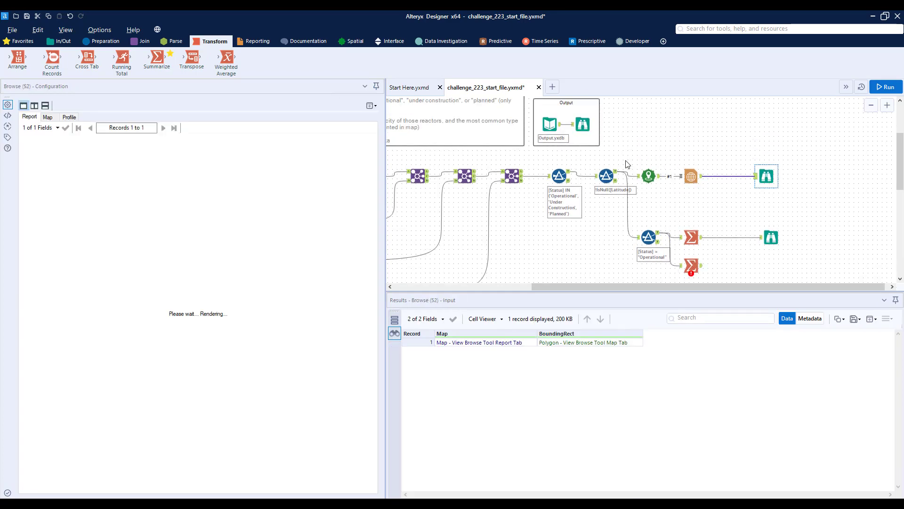
left_click(618, 189)
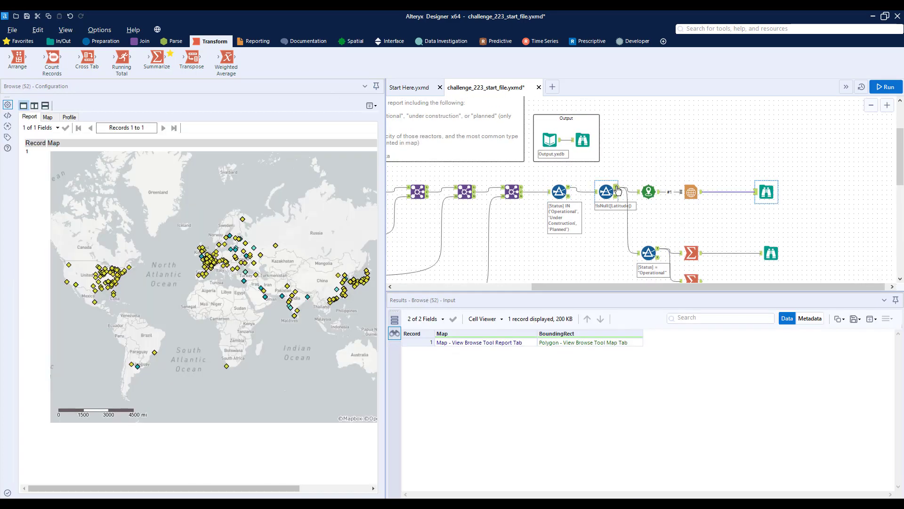
scroll(686, 478, "right", 5)
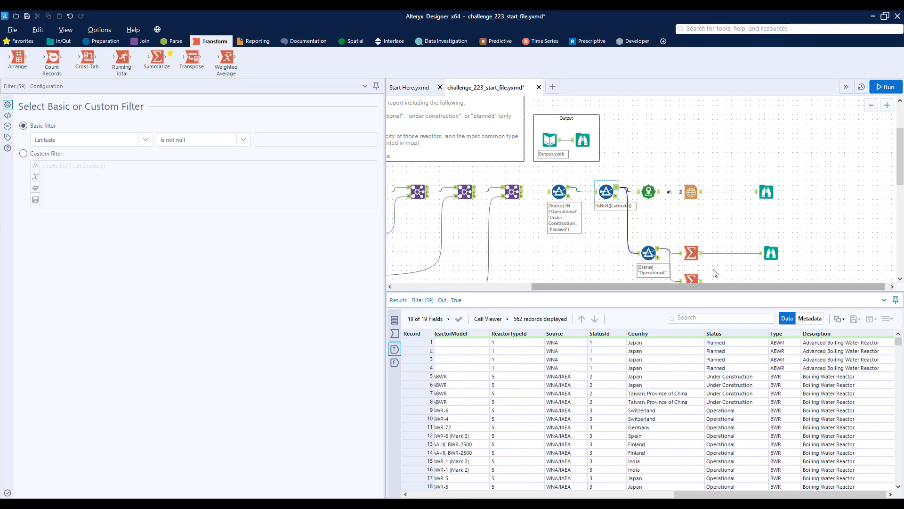
Group the second Summarize by Country and Description and add a count of Description.
scroll(713, 273, "down", 1)
left_click(692, 264)
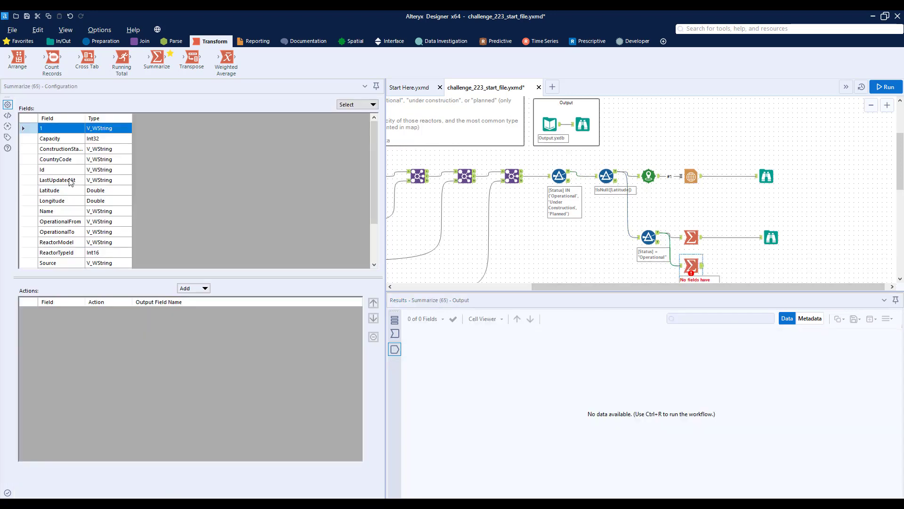
left_click(59, 160)
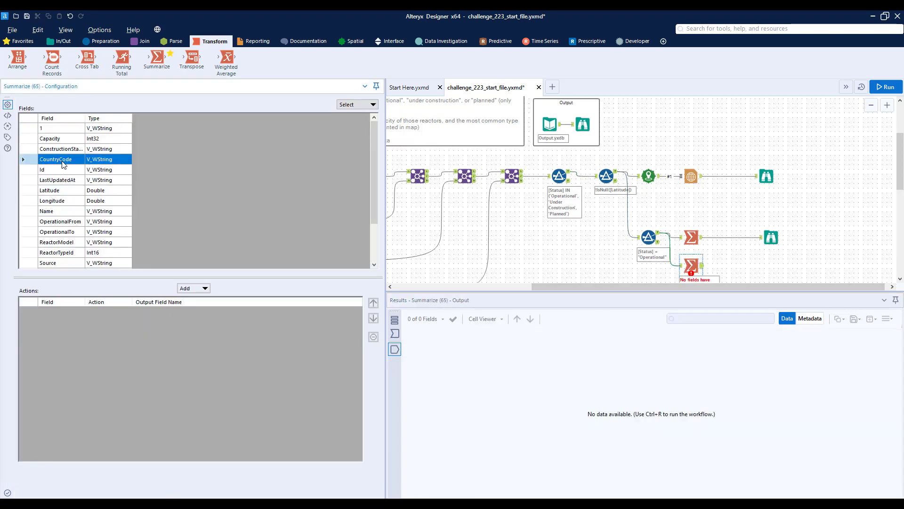
scroll(66, 231, "down", 2)
left_click(66, 233)
left_click(189, 289)
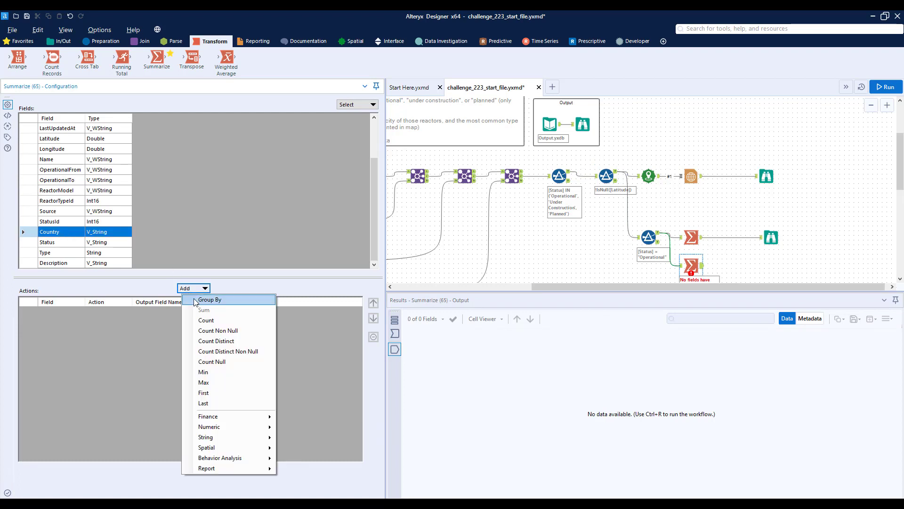
left_click(196, 301)
left_click(59, 264)
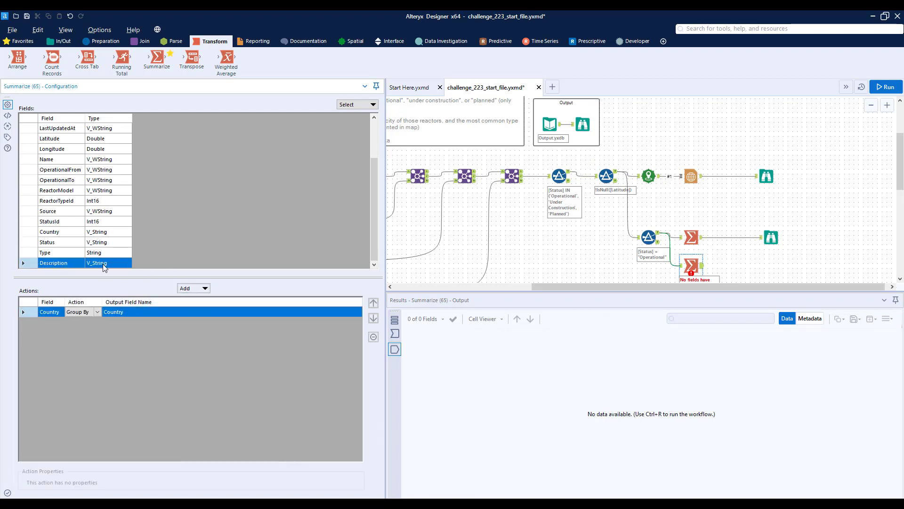
left_click(195, 289)
left_click(202, 299)
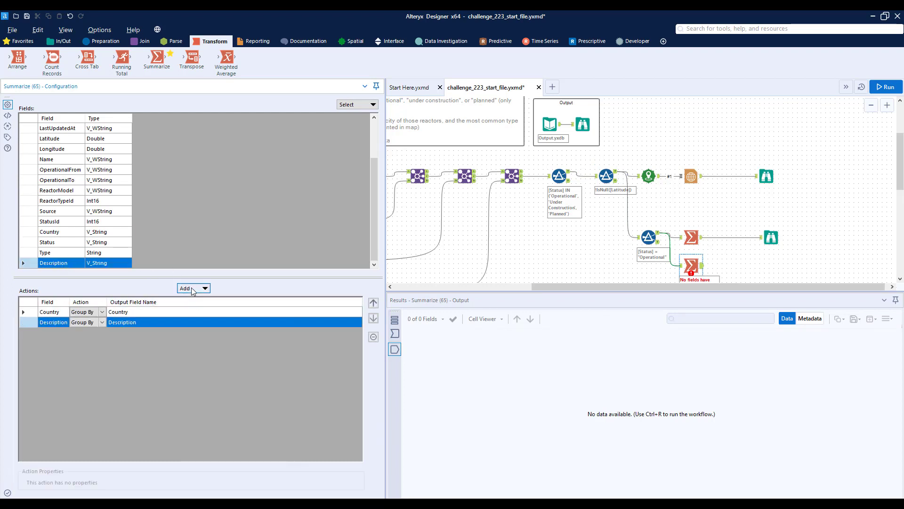
left_click(195, 289)
left_click(206, 320)
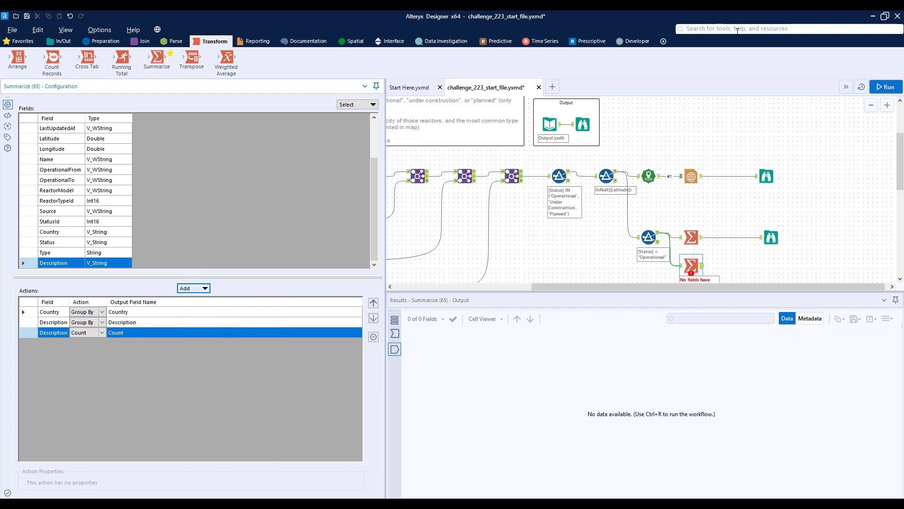
Run the workflow and examine the reactor type counts per country in the second Summarize's output.
left_click(896, 89)
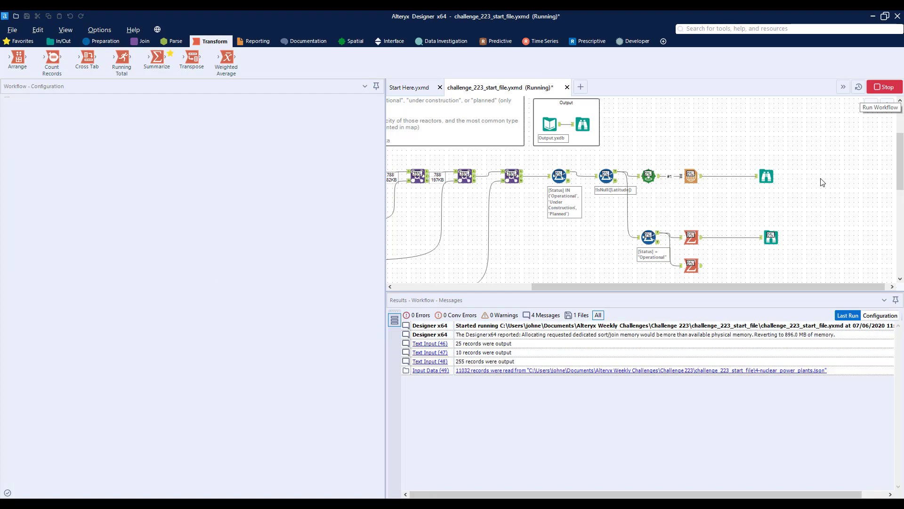
scroll(822, 181, "down", 1)
scroll(822, 181, "down", 1)
left_click(702, 222)
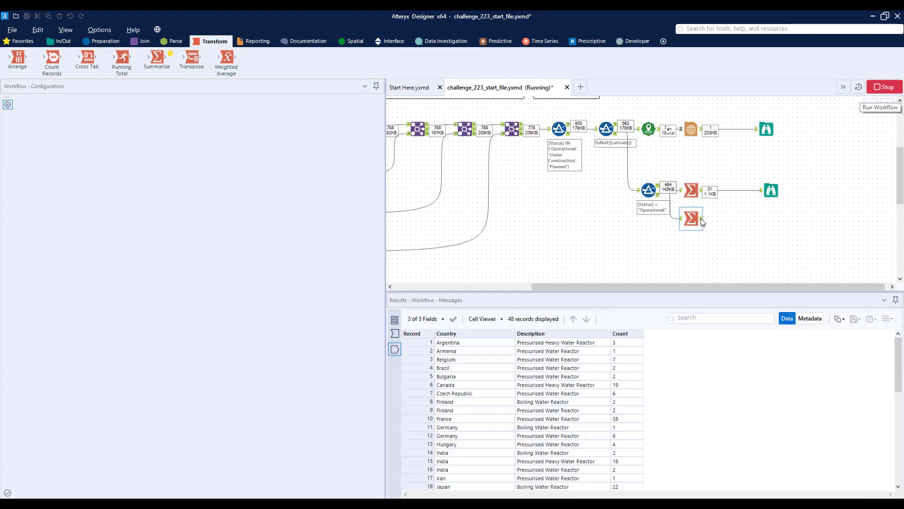
scroll(528, 344, "down", 10)
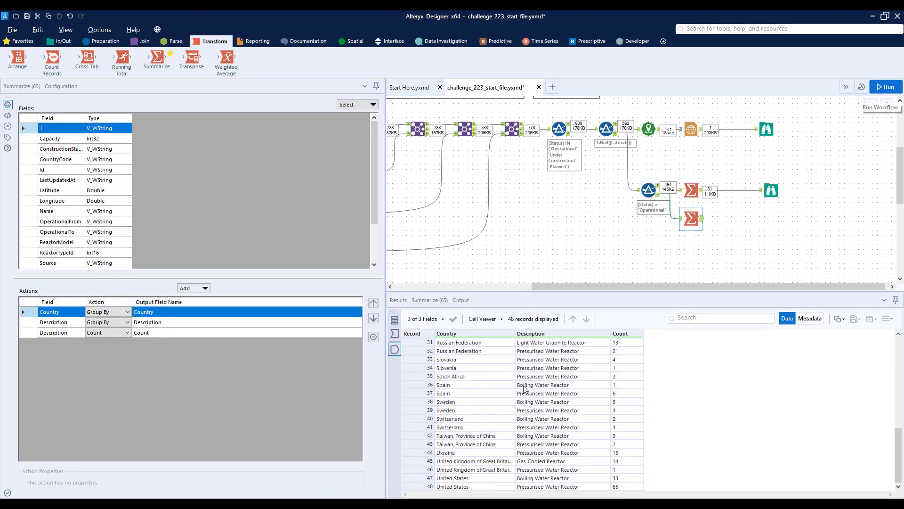
left_click_drag(425, 479, 424, 487)
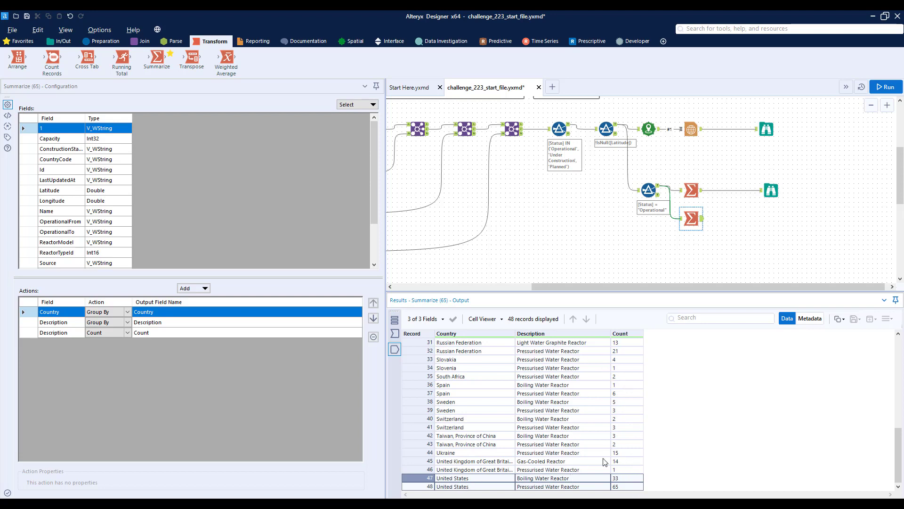
Add a Sort tool after the second Summarize, ordering by Country ascending and Count descending.
left_click(99, 42)
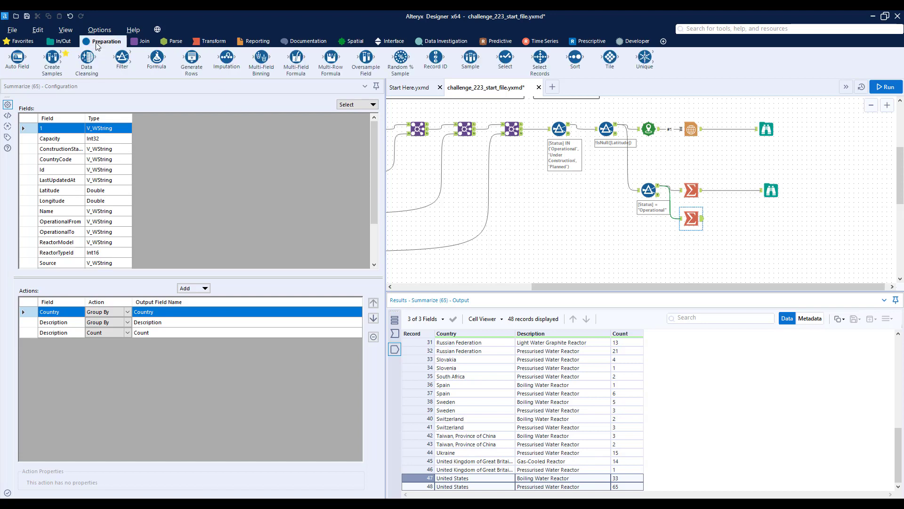
left_click_drag(576, 57, 740, 218)
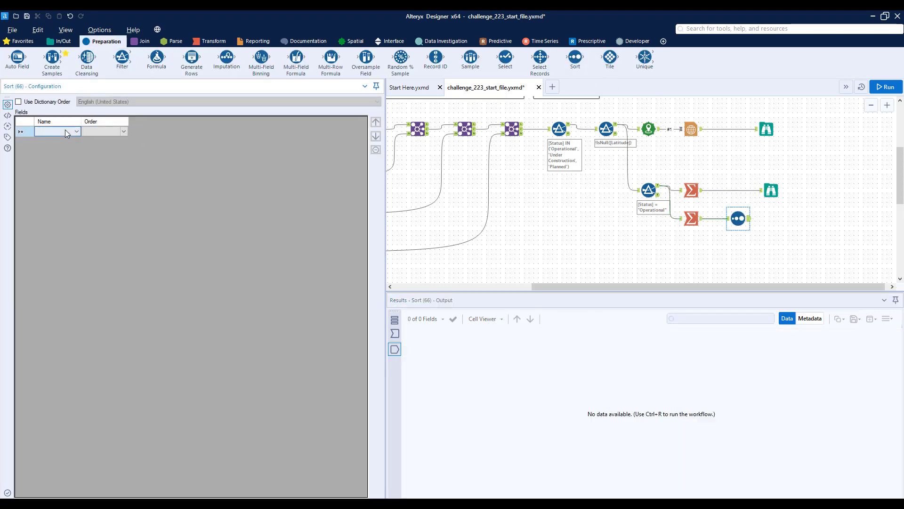
left_click(65, 130)
left_click(65, 137)
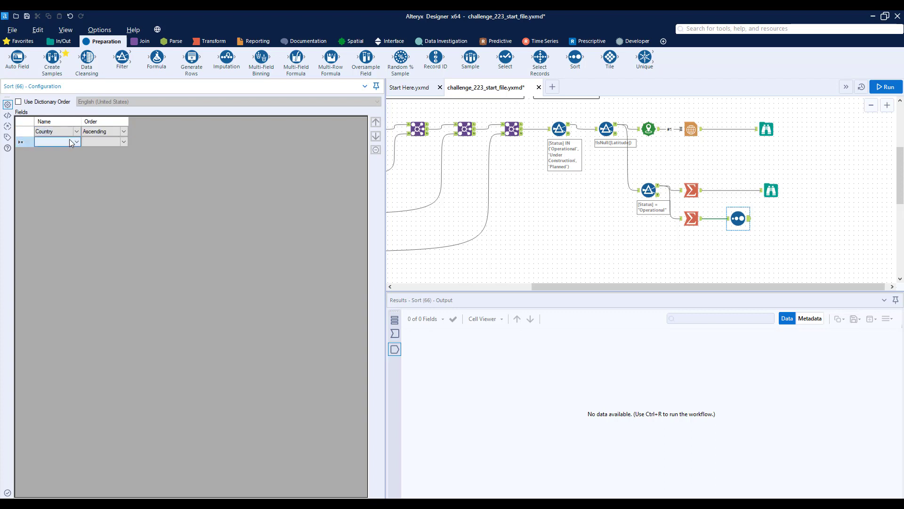
left_click(69, 140)
left_click(67, 163)
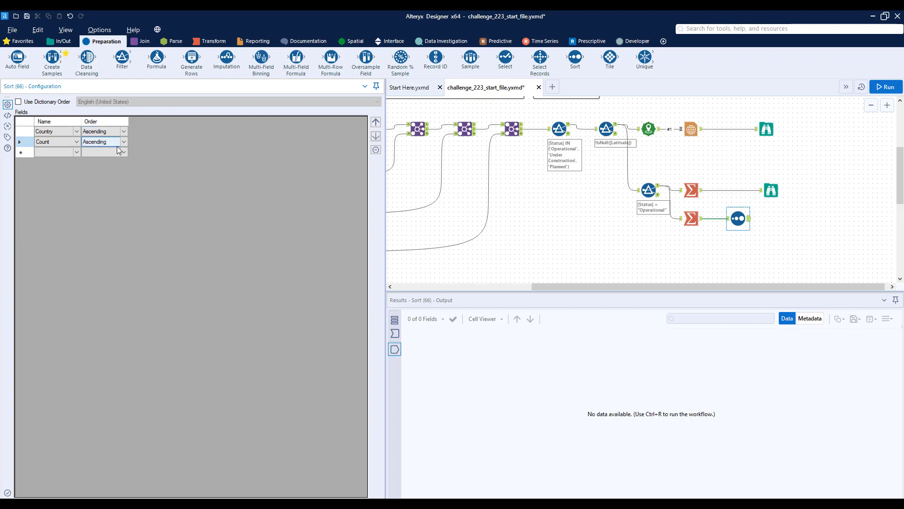
left_click(117, 142)
left_click(113, 154)
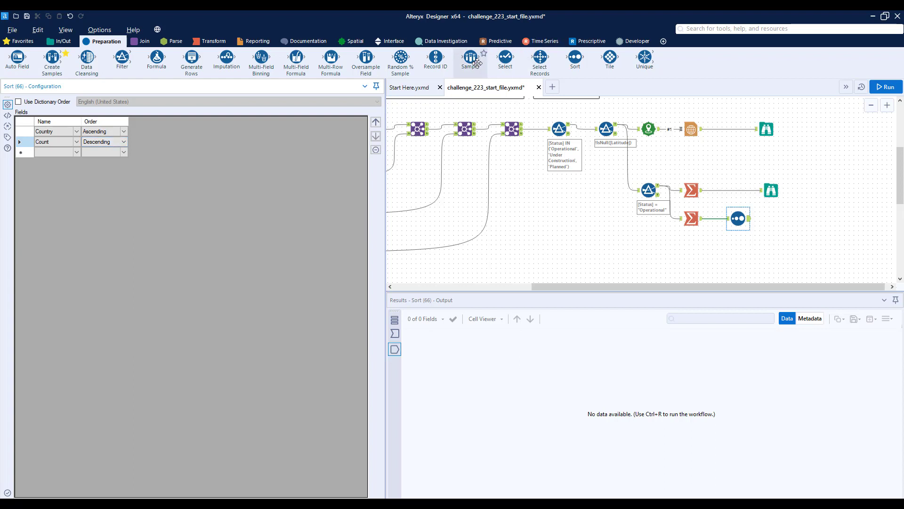
Add a Sample tool after the Sort, keep the first 1 row grouped by Country, and adjust the Sort tool's spacing.
left_click_drag(471, 59, 775, 202)
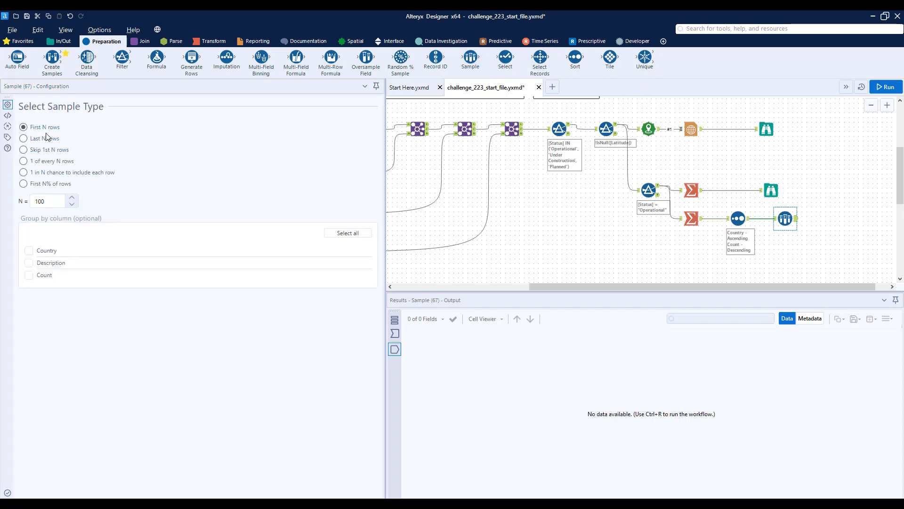
double_click(56, 201)
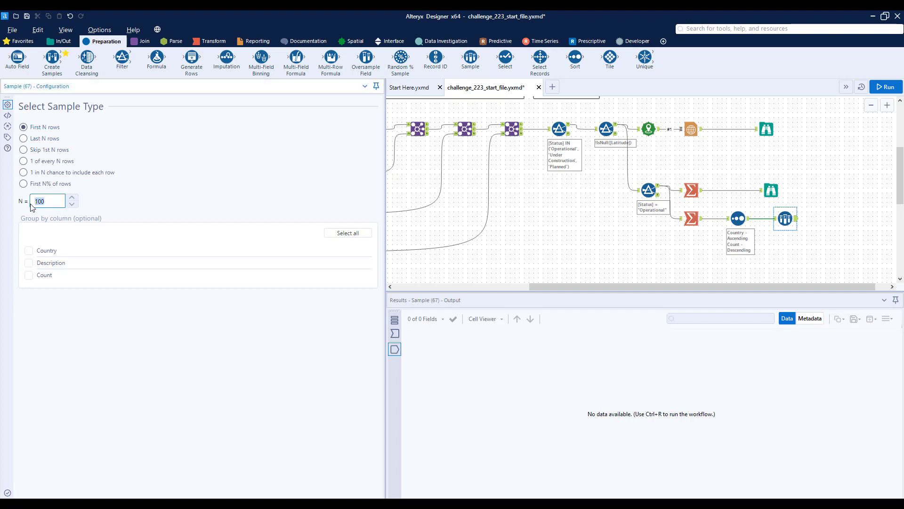
type("1")
left_click(29, 252)
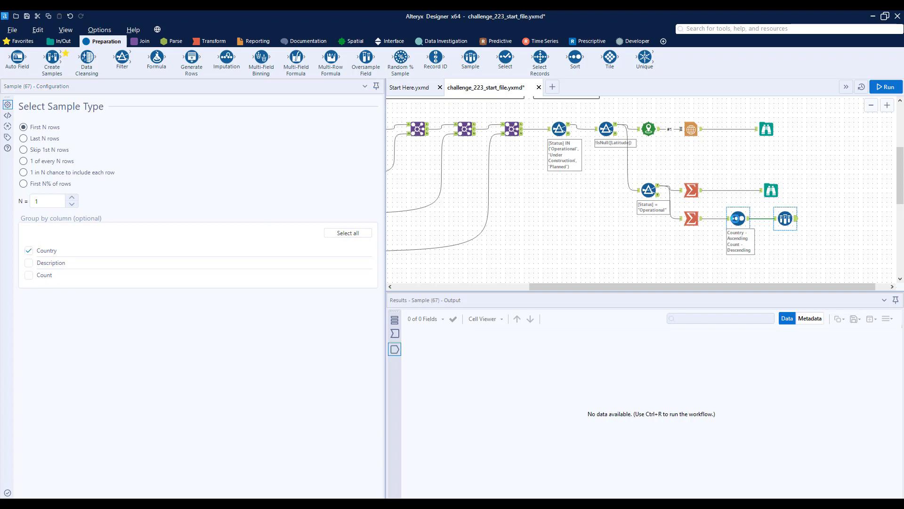
left_click_drag(739, 219, 733, 218)
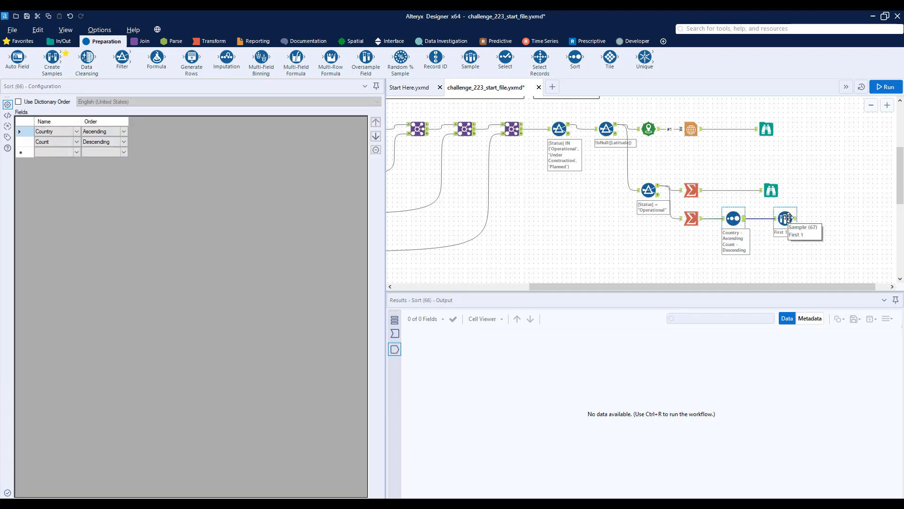
Run the workflow and compare the Sample output with the first Summarize's country results.
left_click_drag(802, 288, 823, 285)
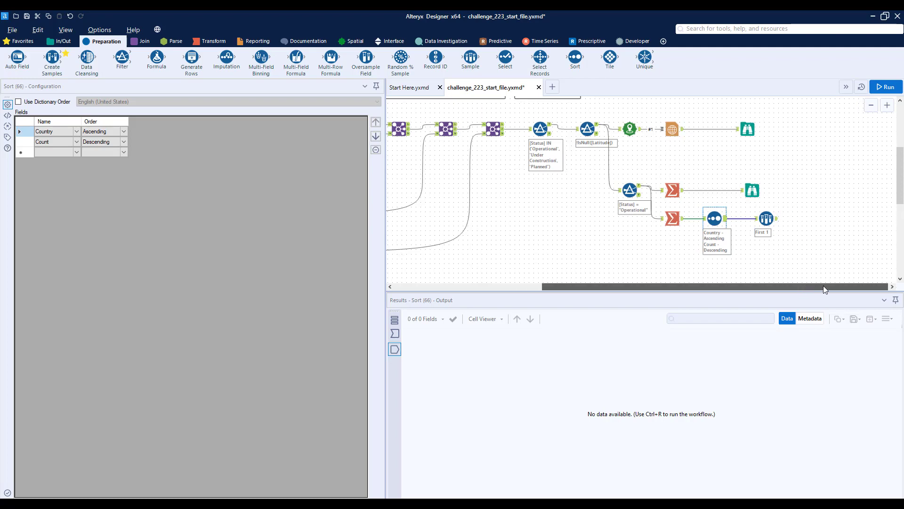
left_click(885, 87)
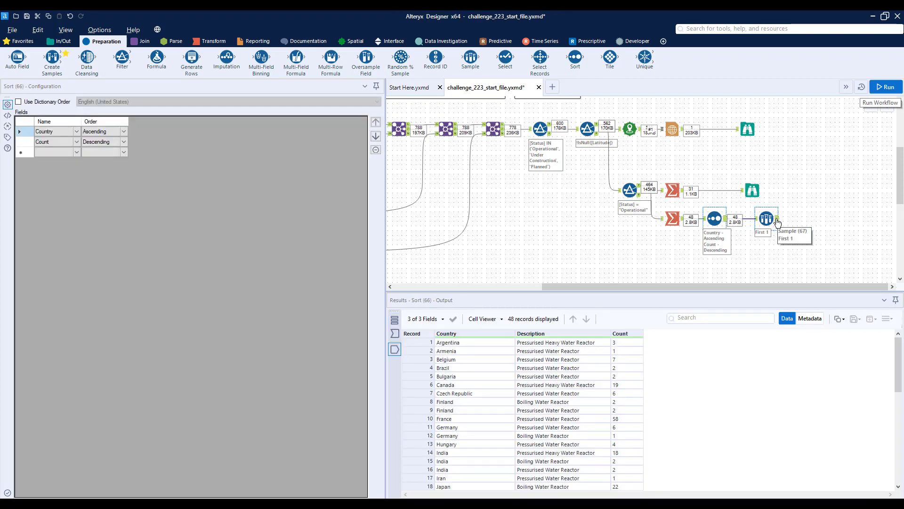
left_click(775, 220)
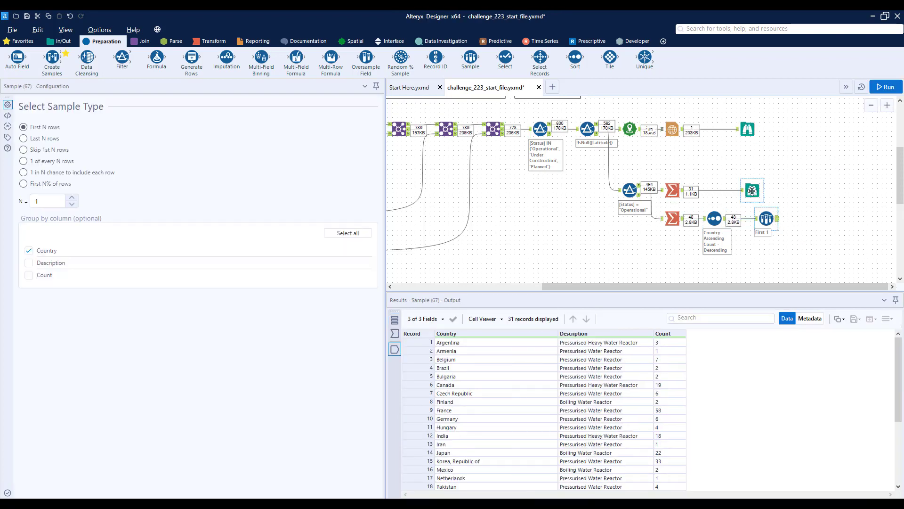
left_click(752, 191)
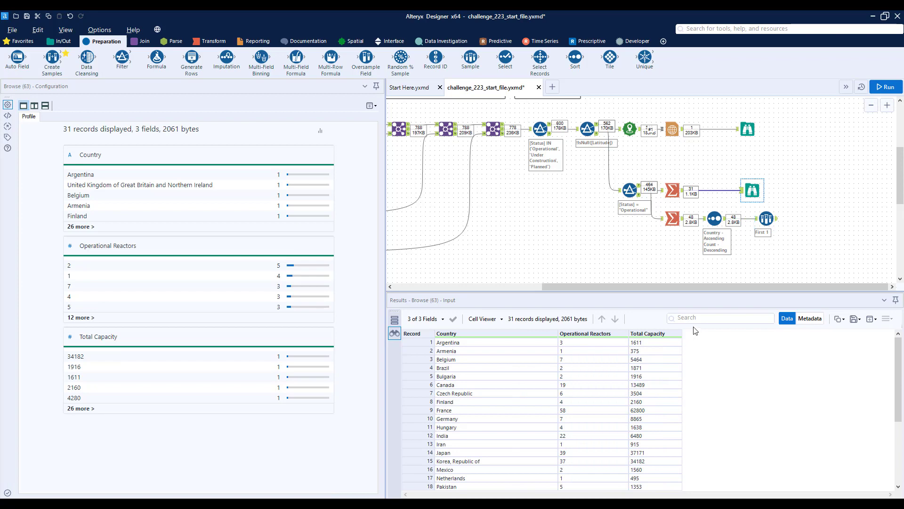
left_click(777, 220)
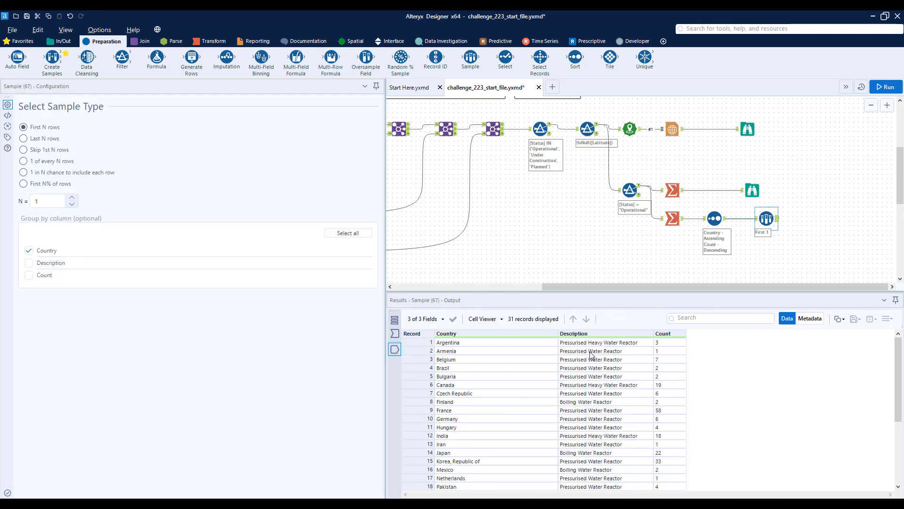
Move the summary's Browse tool further along, insert a Join before it, and connect the Sample output to the Join's right input.
left_click_drag(755, 189, 852, 187)
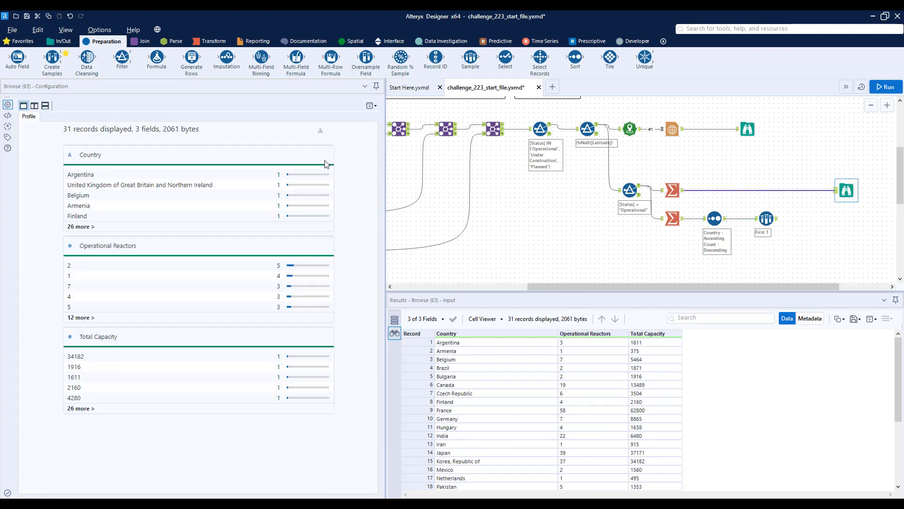
left_click(142, 41)
left_click_drag(122, 56, 804, 191)
left_click_drag(776, 219, 796, 195)
Configure the new Join to match the two summary streams on the Country field.
left_click(805, 191)
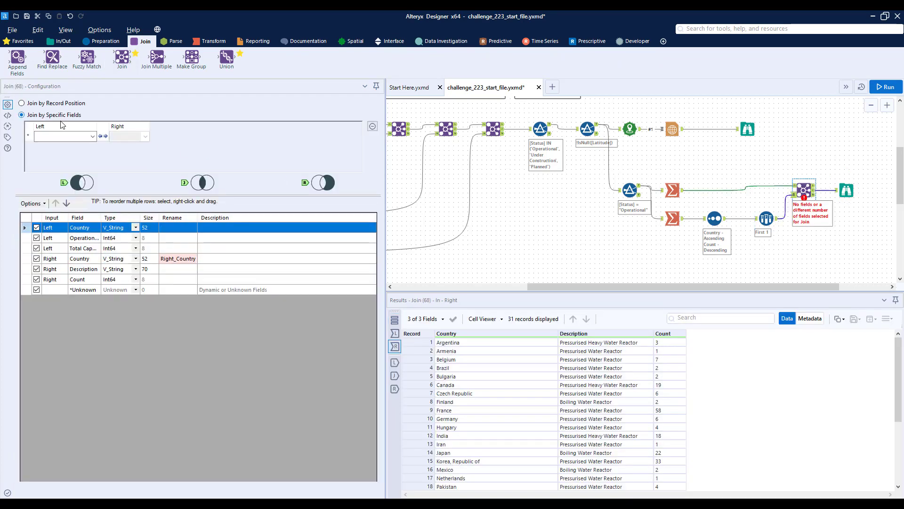
left_click(61, 136)
left_click(62, 147)
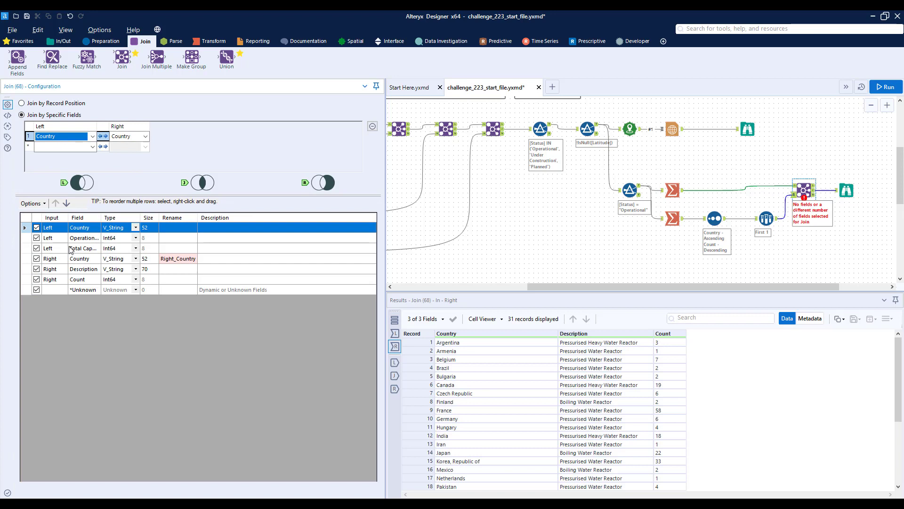
Exclude the right-hand Country and Count fields from the Join, rename Description to Most Common Type, and run the workflow to check the joined table.
left_click(39, 262)
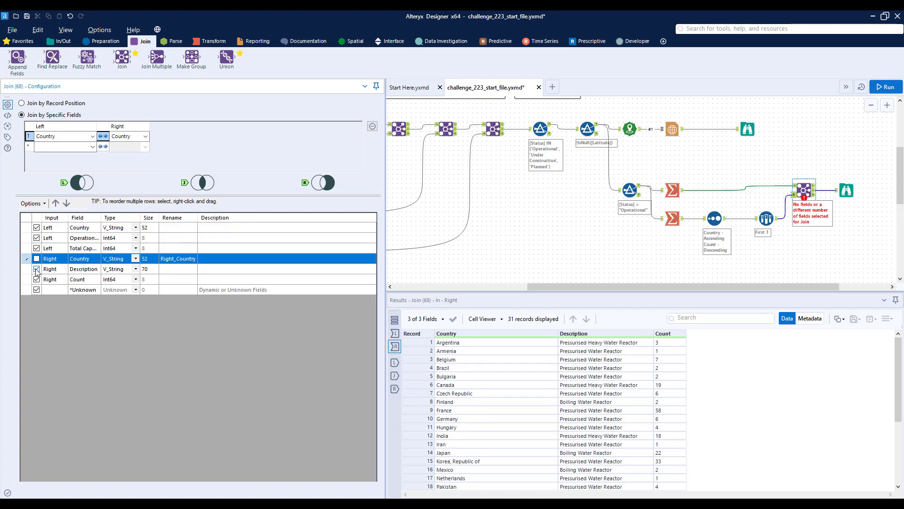
left_click(37, 271)
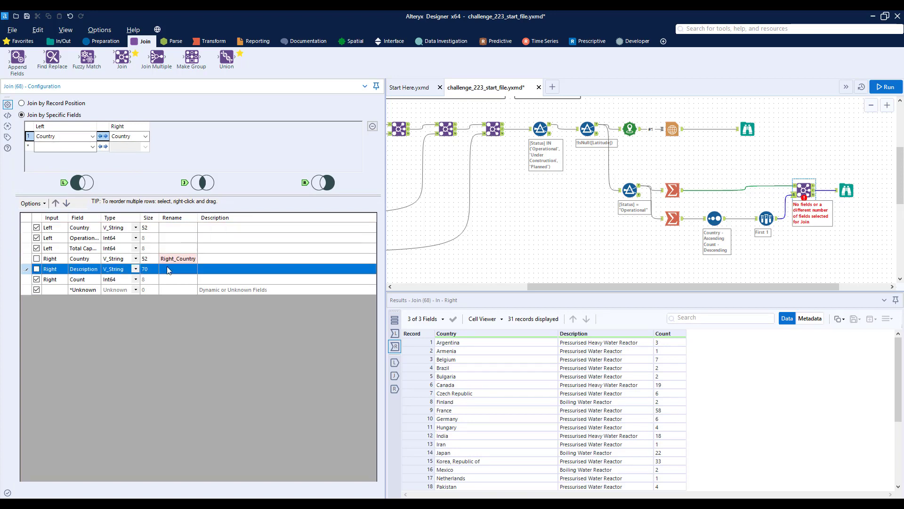
left_click(36, 280)
left_click(194, 269)
type("Most Common Type")
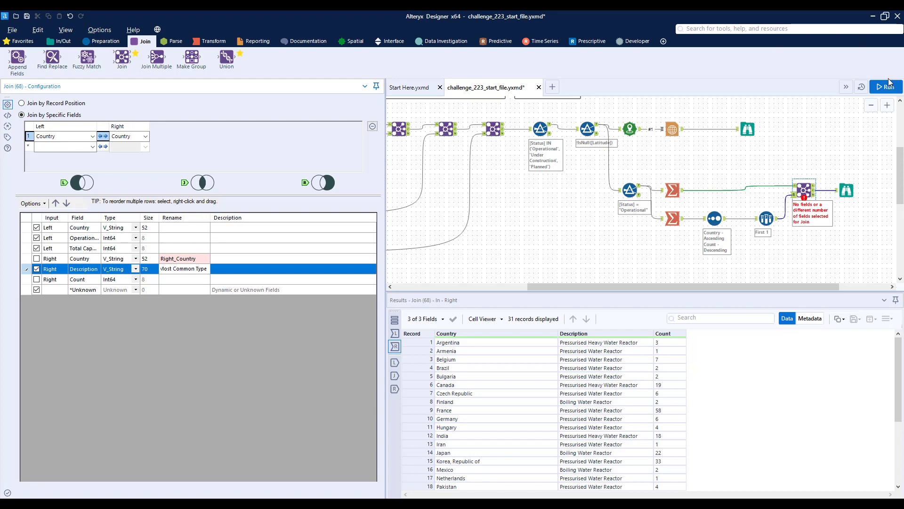
left_click(890, 82)
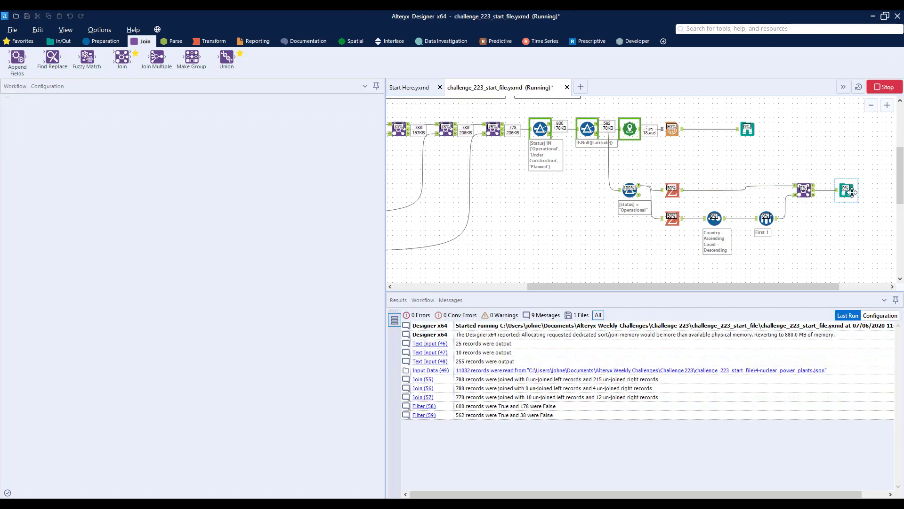
left_click(848, 190)
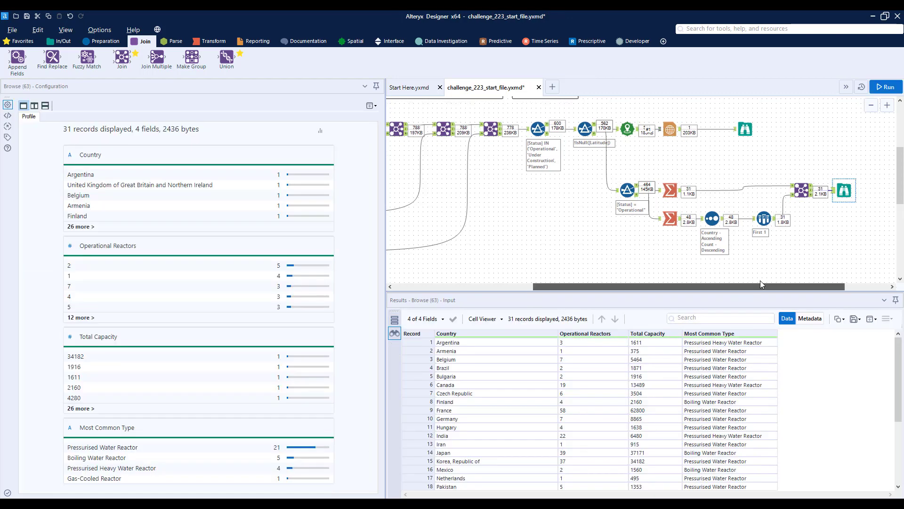
Move the summary's Browse tool further along and insert a Sort after the Join, ordering Operational Reactors descending.
left_click_drag(733, 287, 783, 288)
left_click_drag(780, 188, 823, 188)
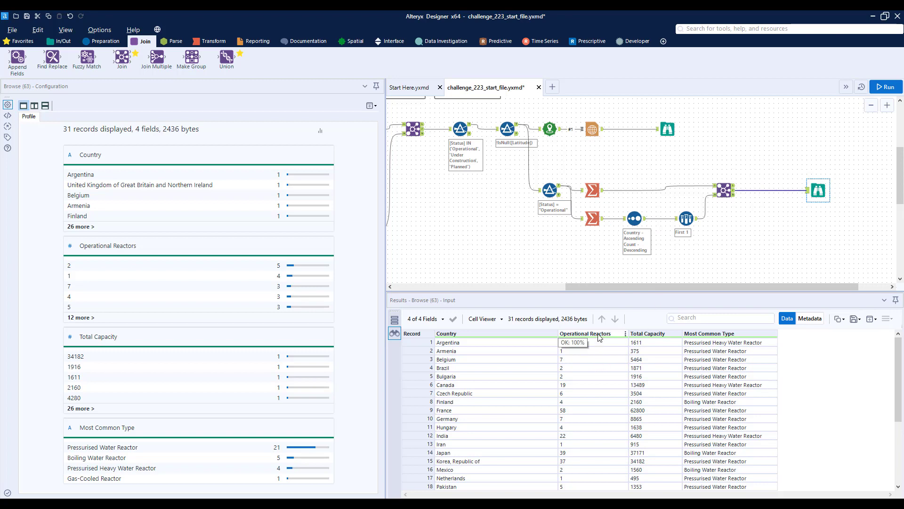
left_click(101, 40)
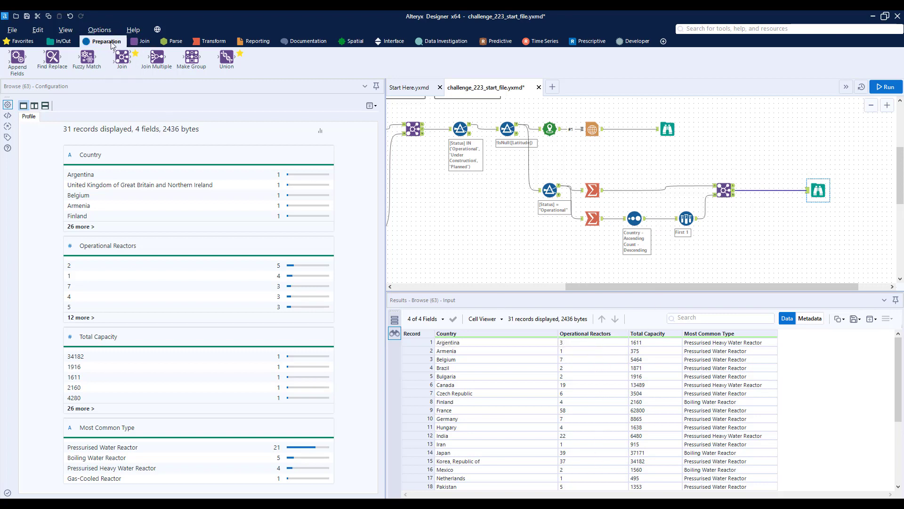
left_click_drag(575, 57, 766, 189)
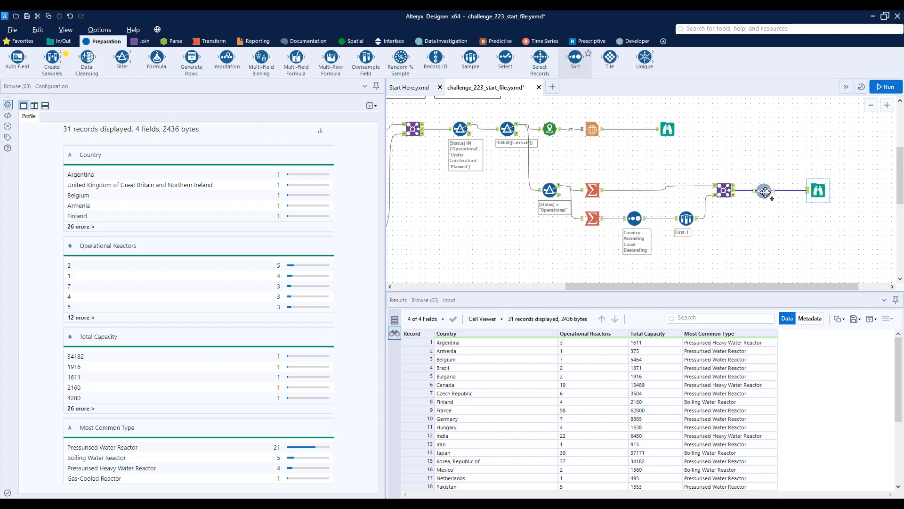
left_click(76, 131)
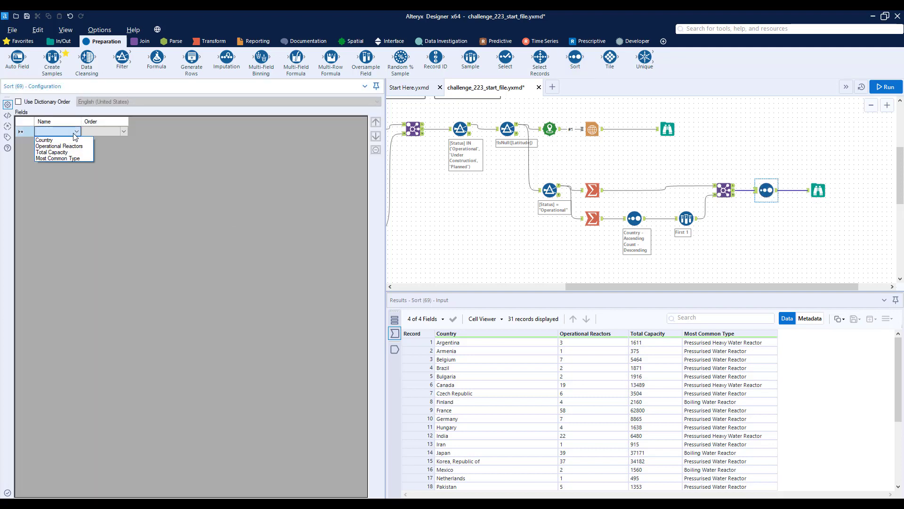
left_click(52, 145)
left_click(116, 134)
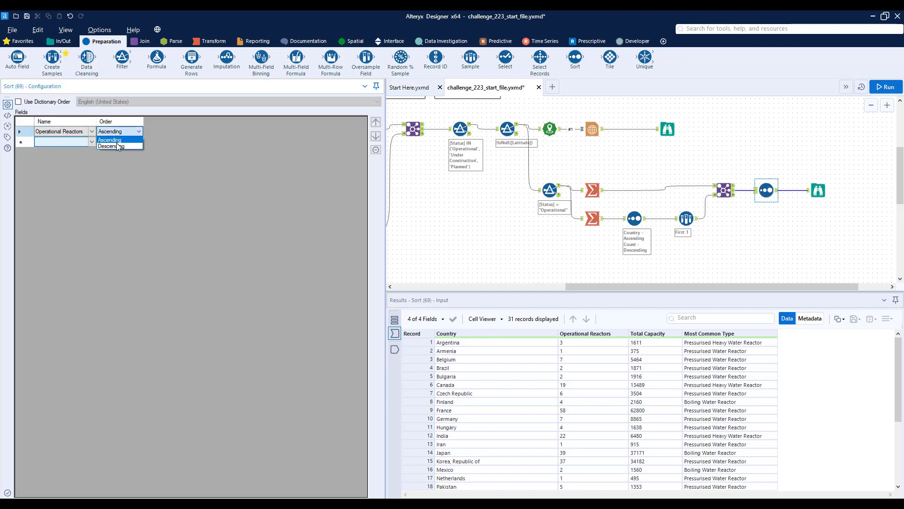
left_click(113, 147)
Run the workflow and compare the sorted country table with the provided Output report.
left_click(885, 87)
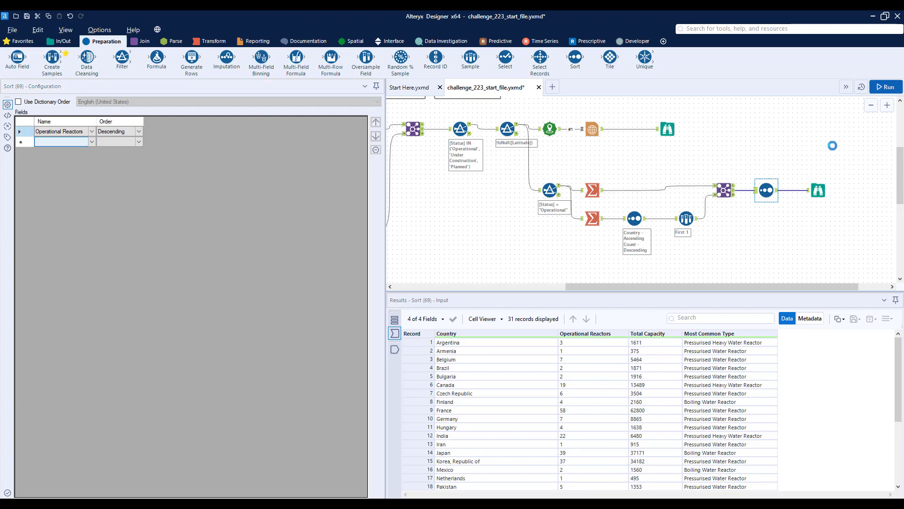
left_click(820, 194)
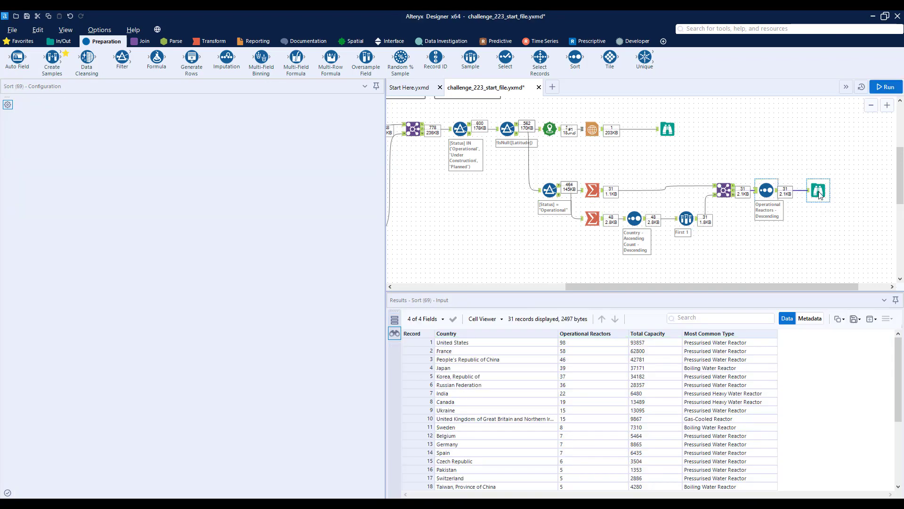
left_click(583, 359)
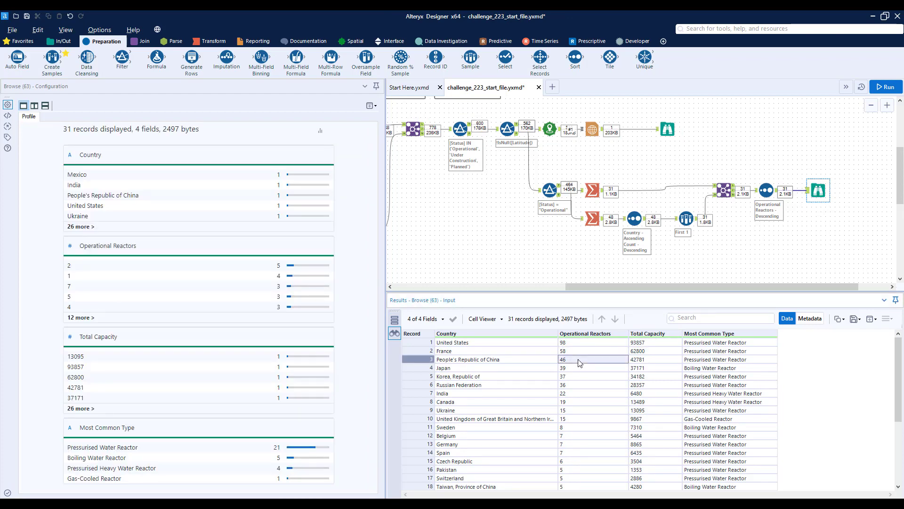
scroll(487, 140, "up", 2)
left_click(487, 140)
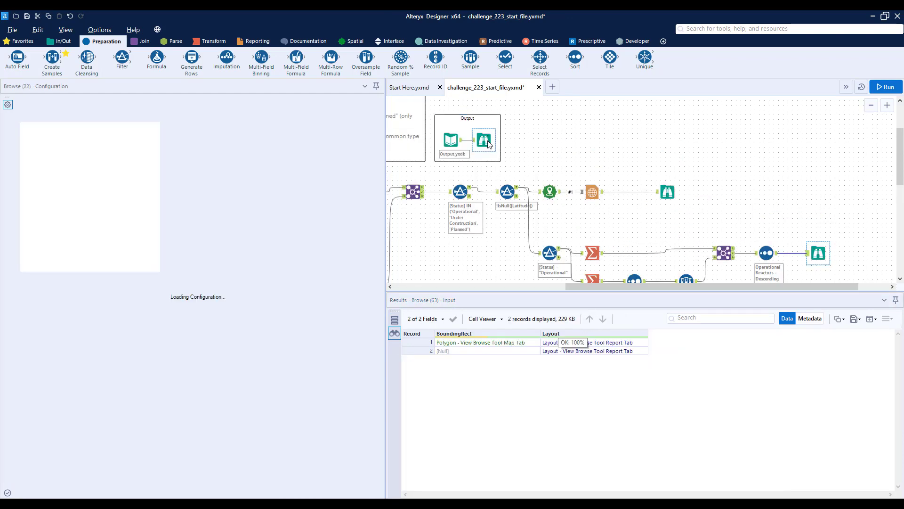
scroll(303, 356, "down", 5)
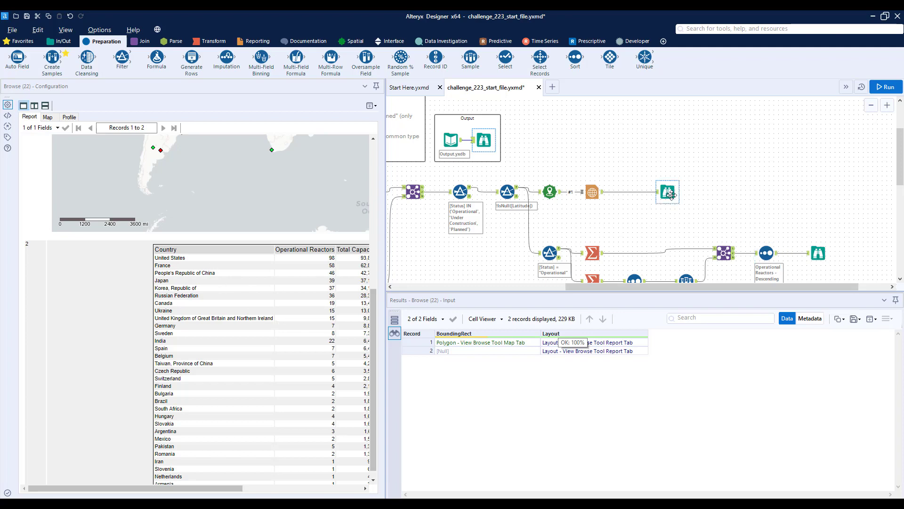
Move the map and country-table Browse tools further along, and insert a basic Table tool between the last Sort and its Browse.
left_click_drag(667, 192, 819, 195)
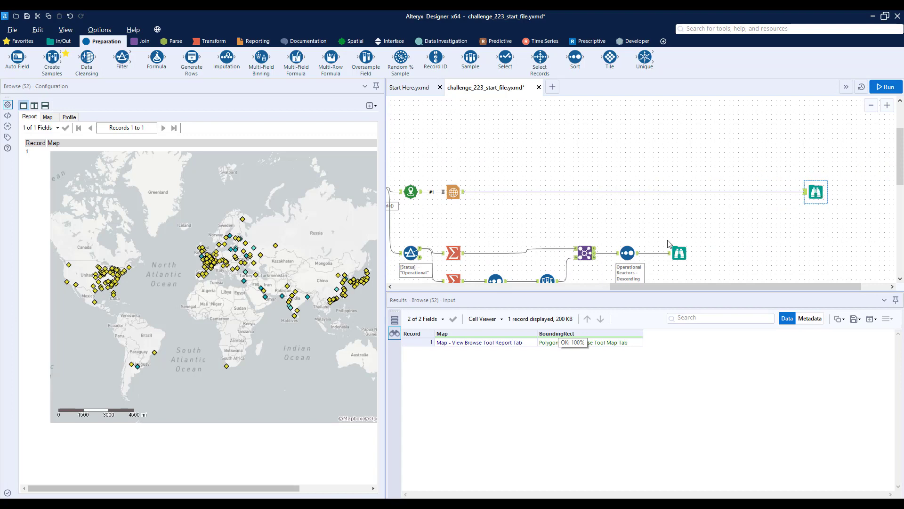
left_click_drag(679, 253, 756, 255)
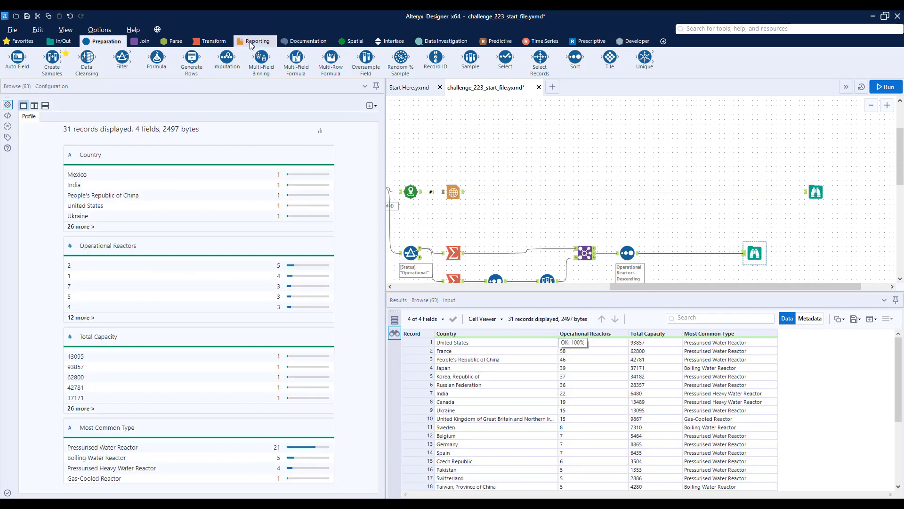
left_click(251, 42)
left_click_drag(471, 58, 680, 254)
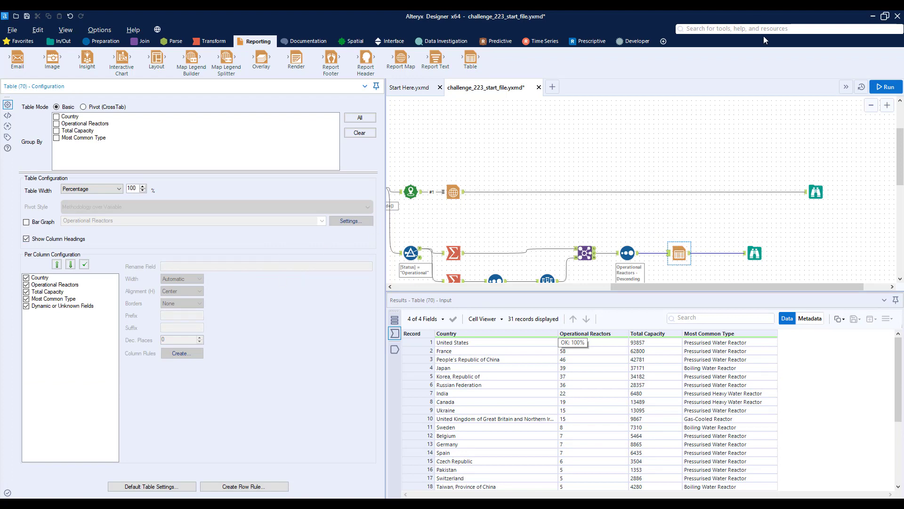
Run the workflow and examine the country table's formatting in the Browse tool's report view.
left_click(882, 87)
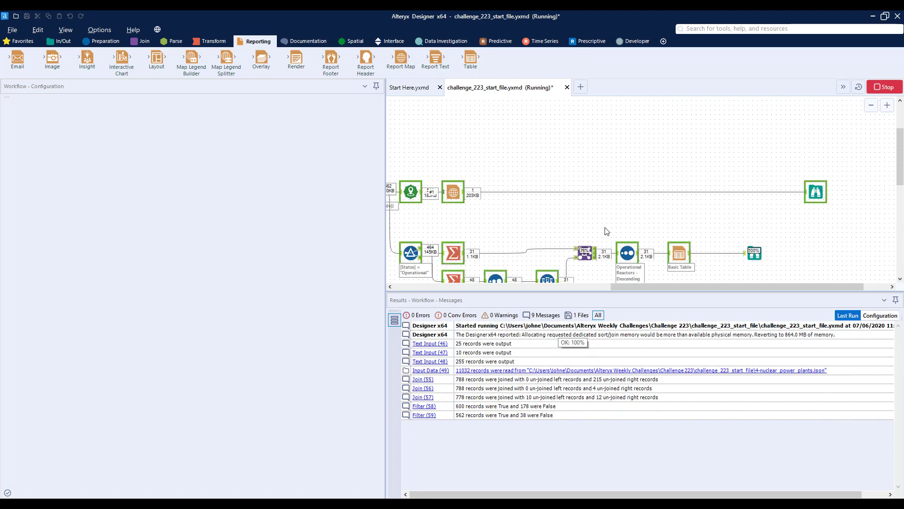
left_click(757, 255)
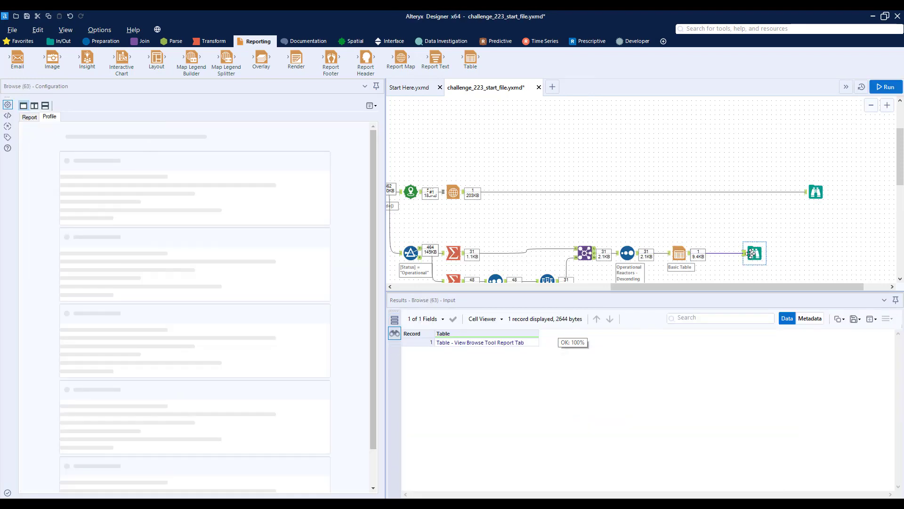
left_click(30, 118)
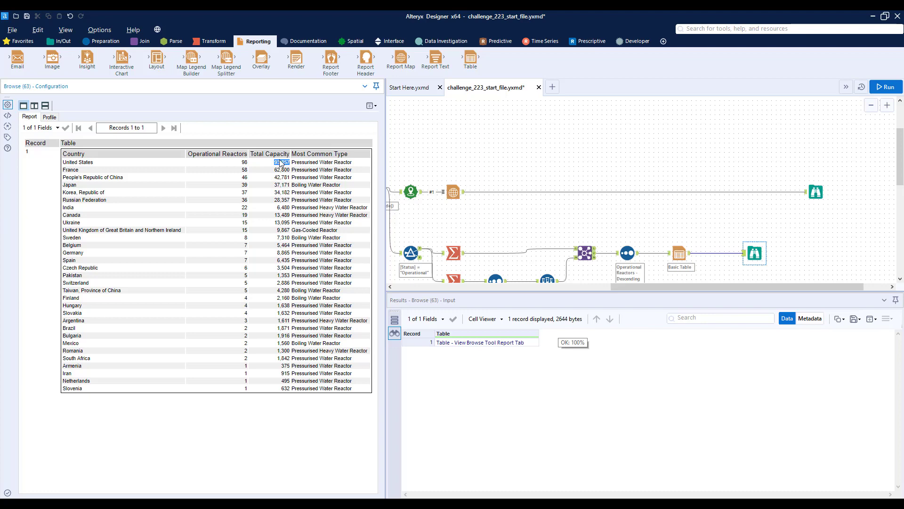
left_click_drag(293, 188, 298, 193)
left_click(312, 185)
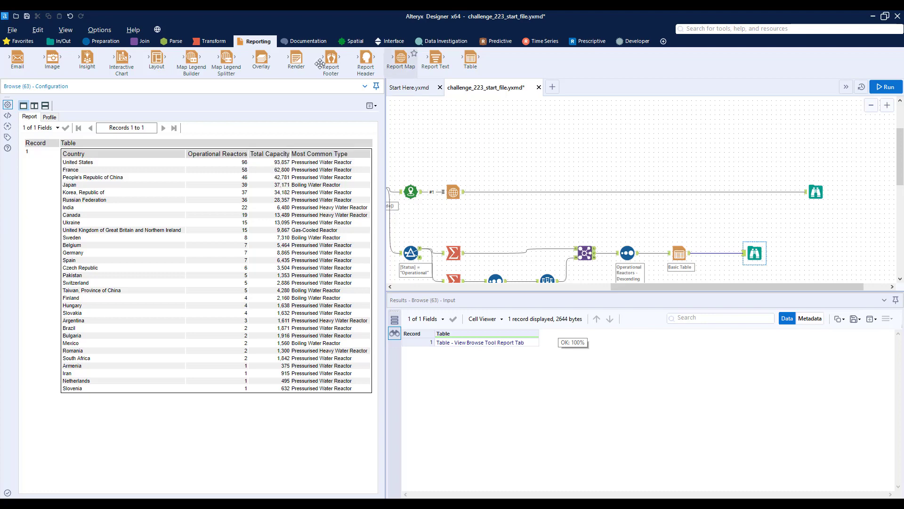
Insert a Union tool between the Report Map and its Browse, and connect the Table tool's output to it.
left_click(154, 42)
left_click_drag(219, 58, 731, 192)
left_click_drag(690, 253, 729, 197)
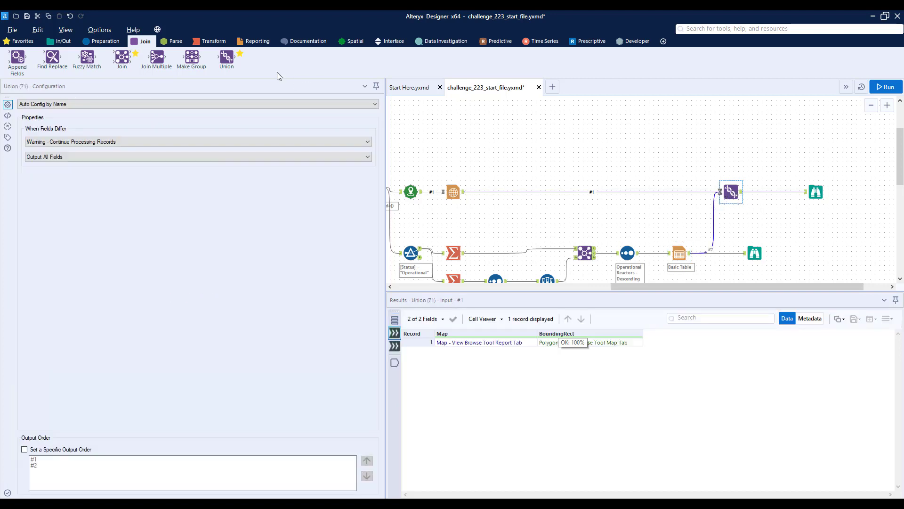
Insert a Layout tool after the Union, keeping horizontal orientation for each individual record.
left_click(257, 42)
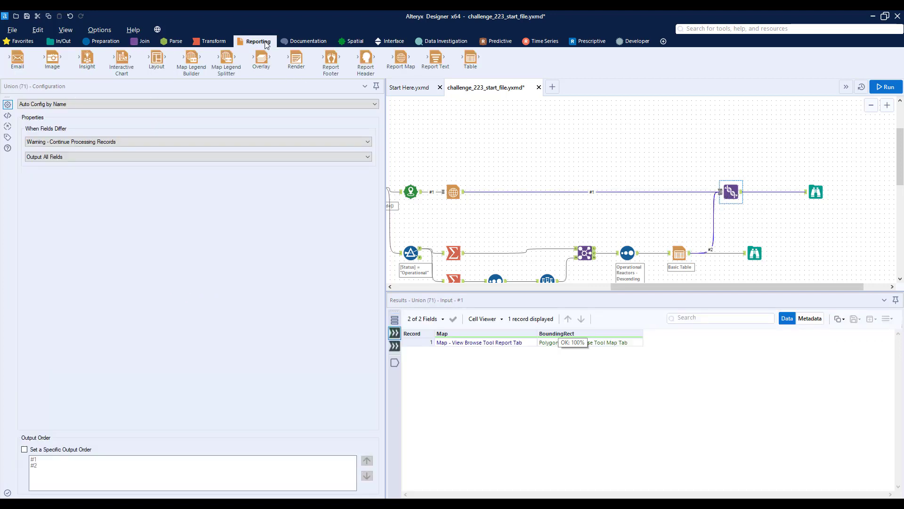
left_click_drag(157, 58, 773, 191)
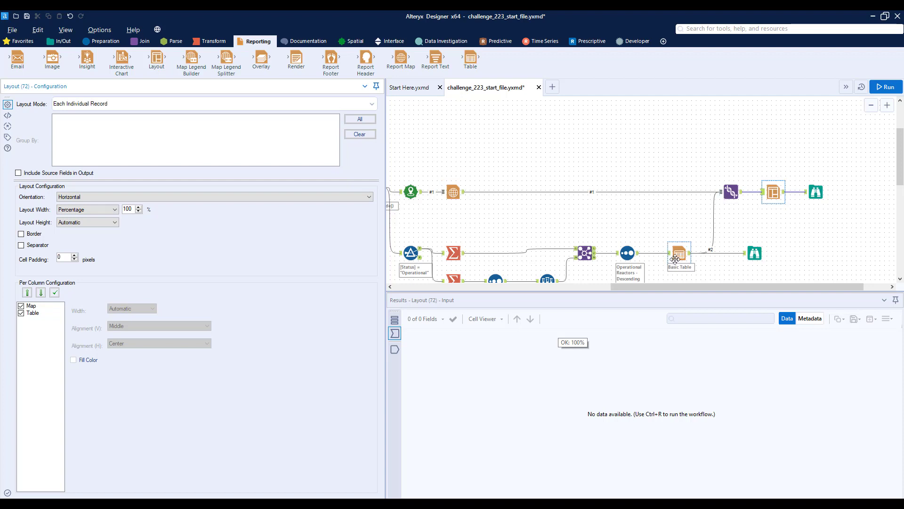
left_click(773, 191)
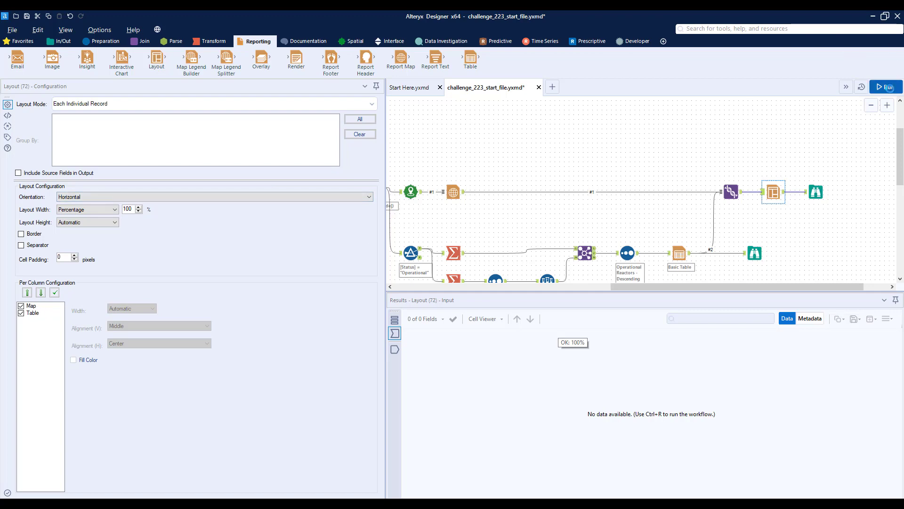
Run the workflow and review the combined map, legend and country table in a widened report preview.
left_click(886, 88)
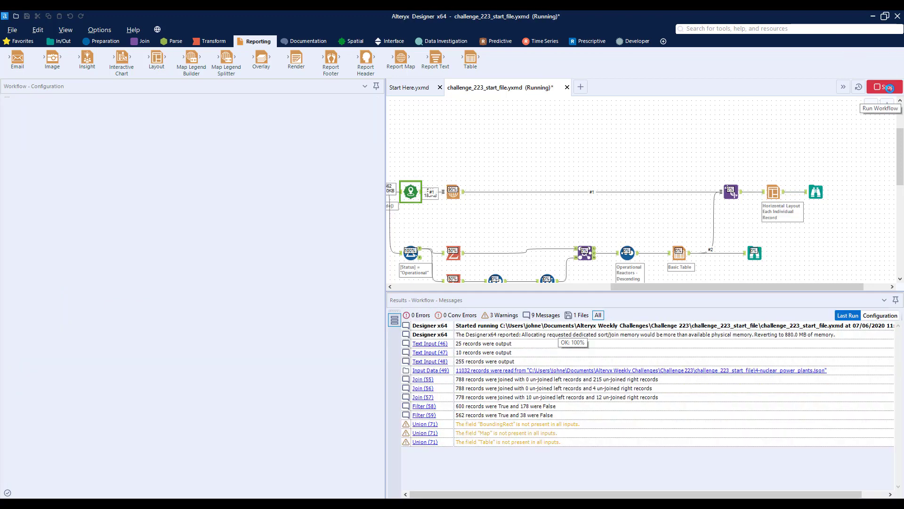
left_click(816, 192)
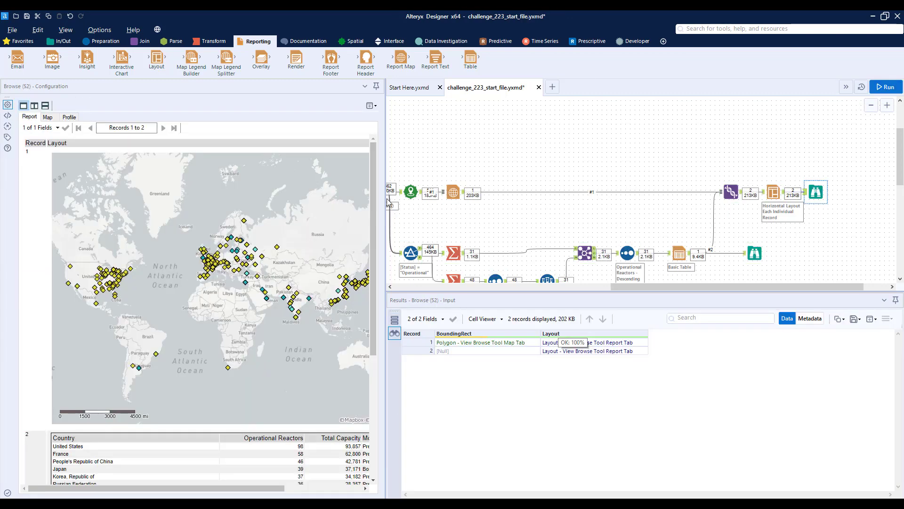
left_click(521, 212)
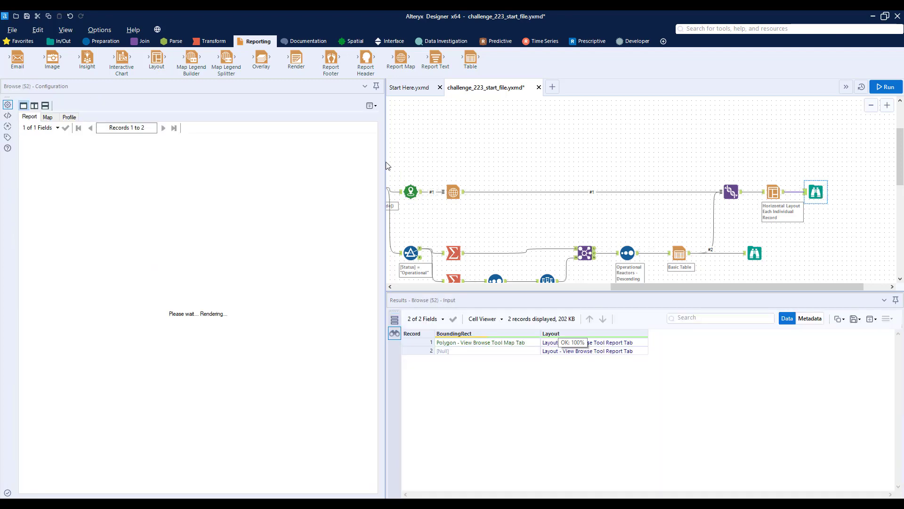
left_click_drag(386, 164, 544, 179)
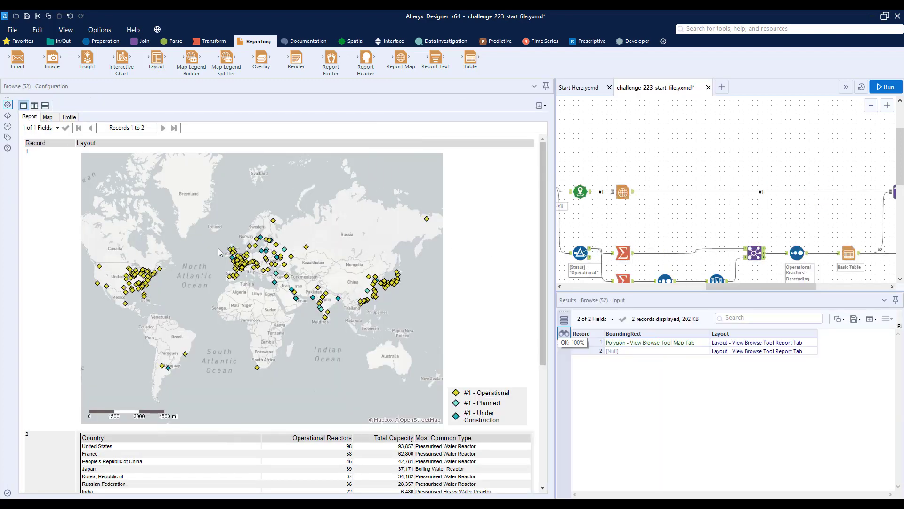
scroll(484, 401, "down", 3)
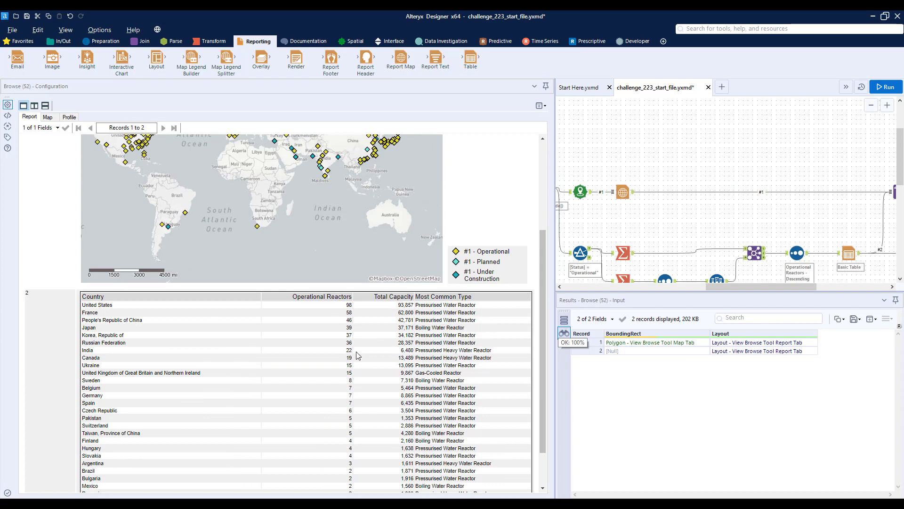
scroll(350, 365, "down", 1)
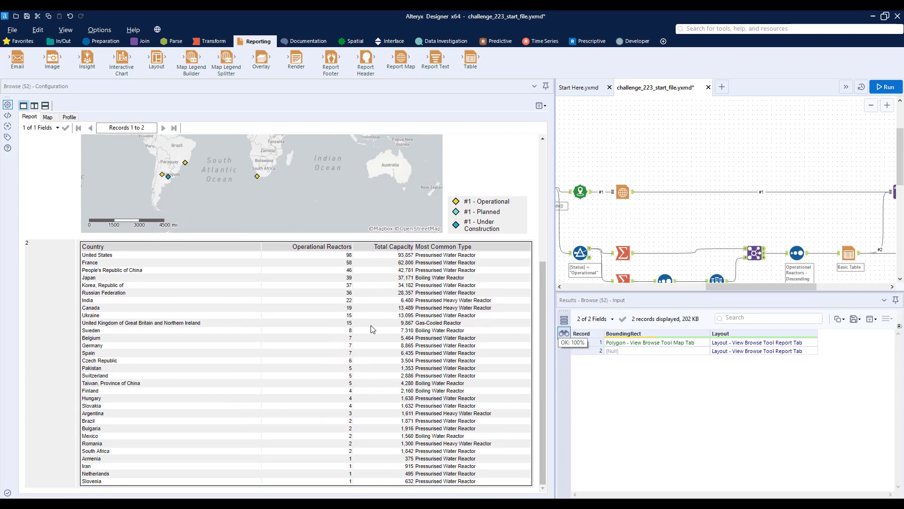
Open the provided Output report in its Browse tool for comparison with the combined report.
left_click_drag(712, 286, 657, 287)
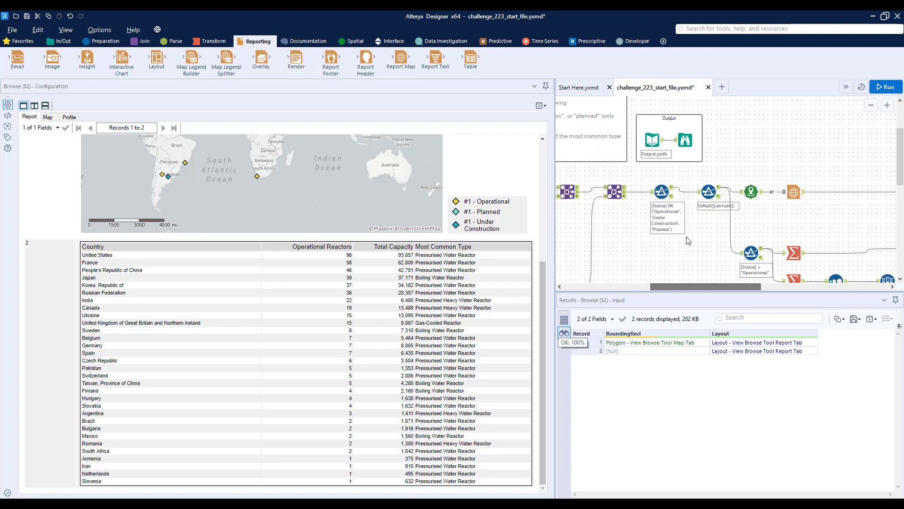
scroll(691, 205, "up", 1)
left_click(686, 186)
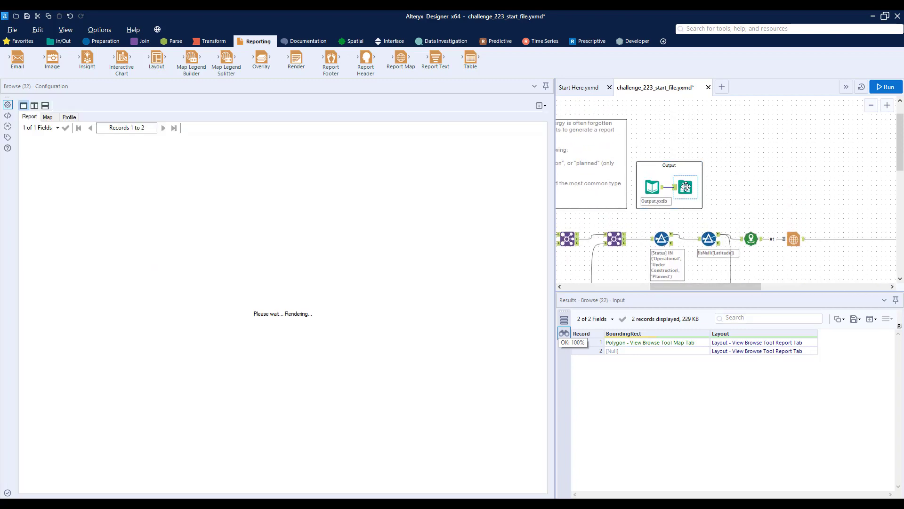
Examine the provided output's map, legend and country table in a widened preview, and reopen the combined report's Browse tool for comparison.
scroll(502, 269, "down", 3)
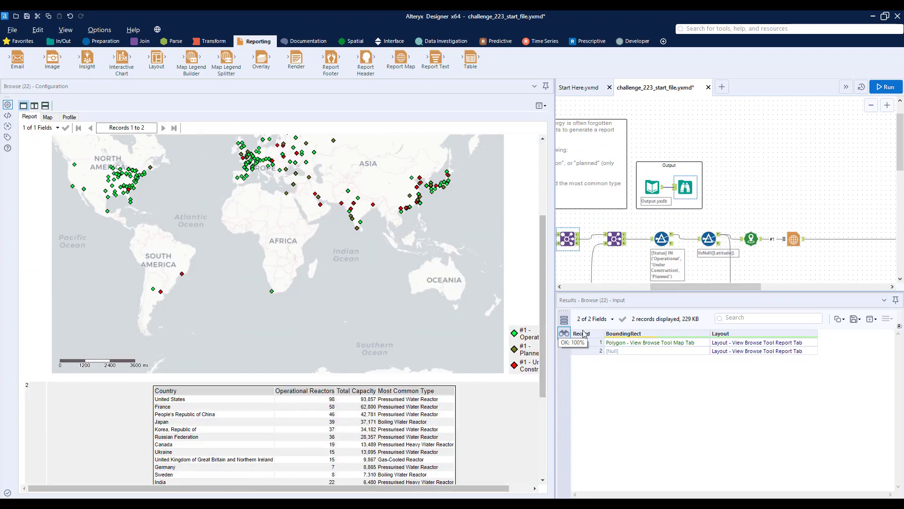
left_click_drag(556, 268, 639, 256)
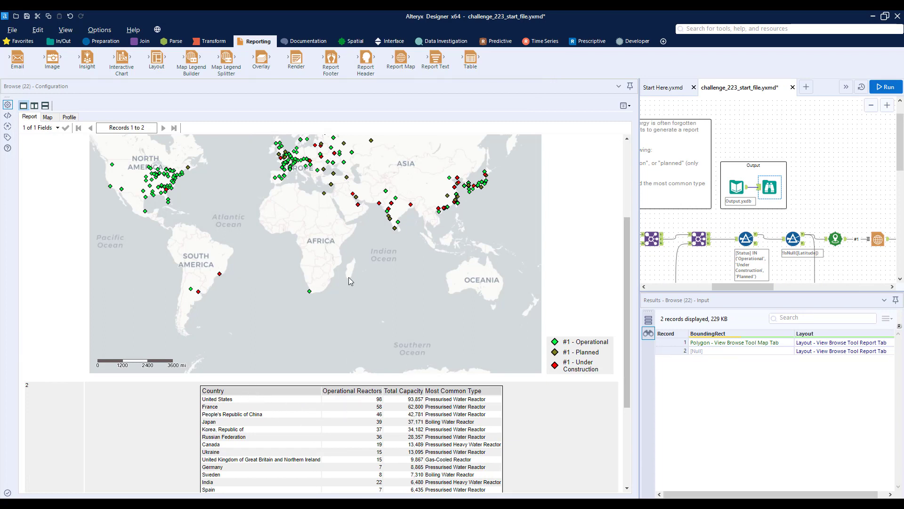
left_click_drag(751, 286, 852, 286)
left_click(816, 238)
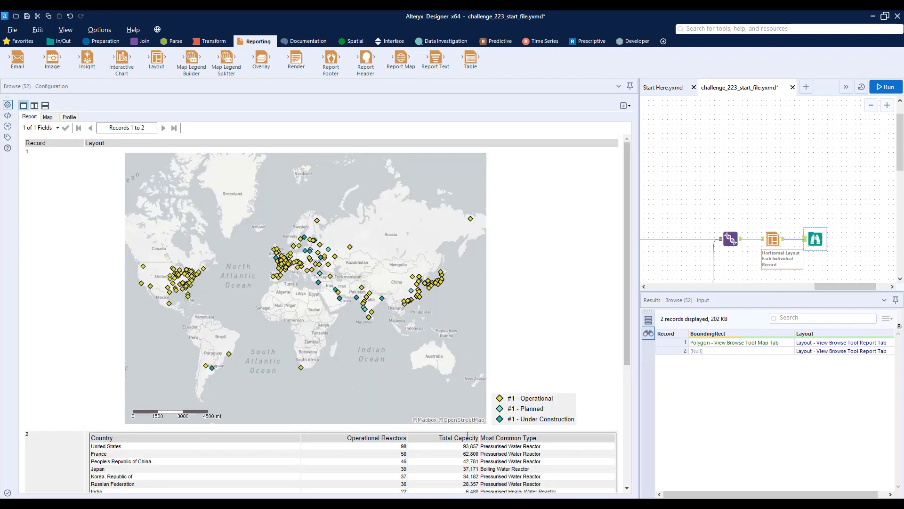
Reduce the country table's percentage width in the Table tool and rerun the workflow.
scroll(800, 257, "down", 1)
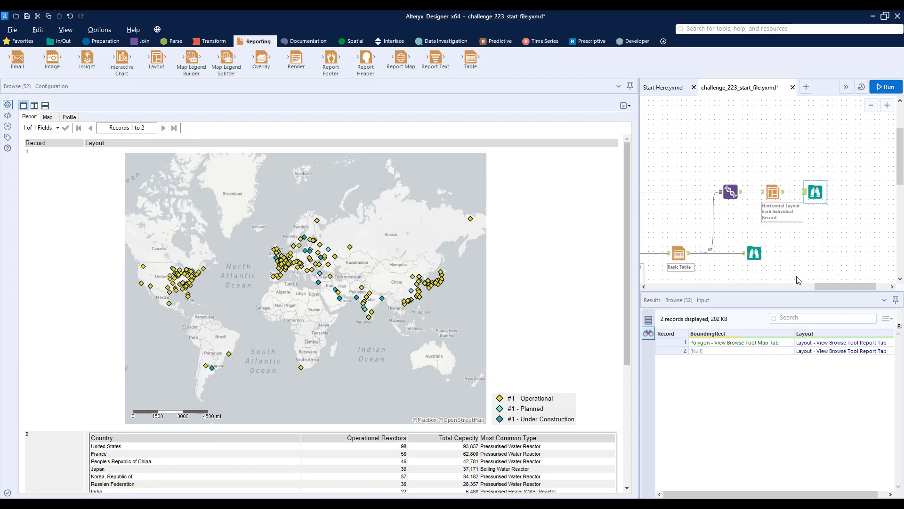
left_click(679, 255)
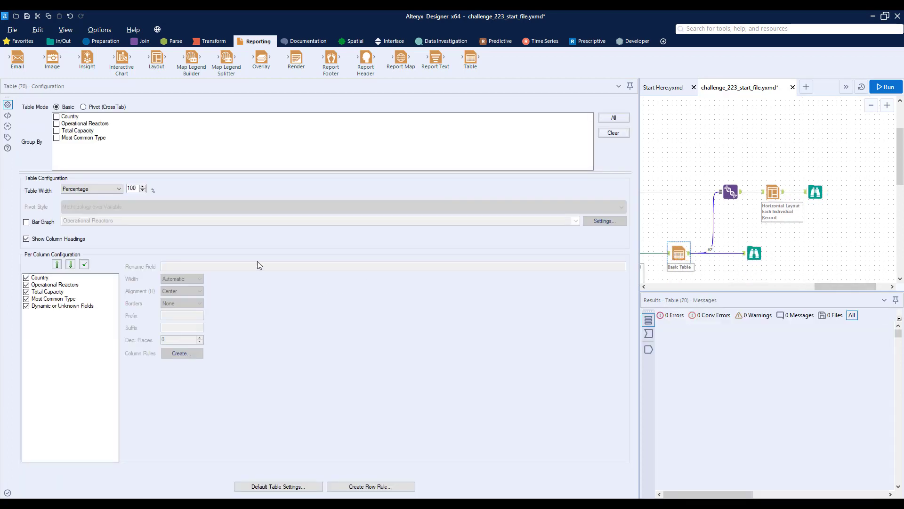
double_click(139, 188)
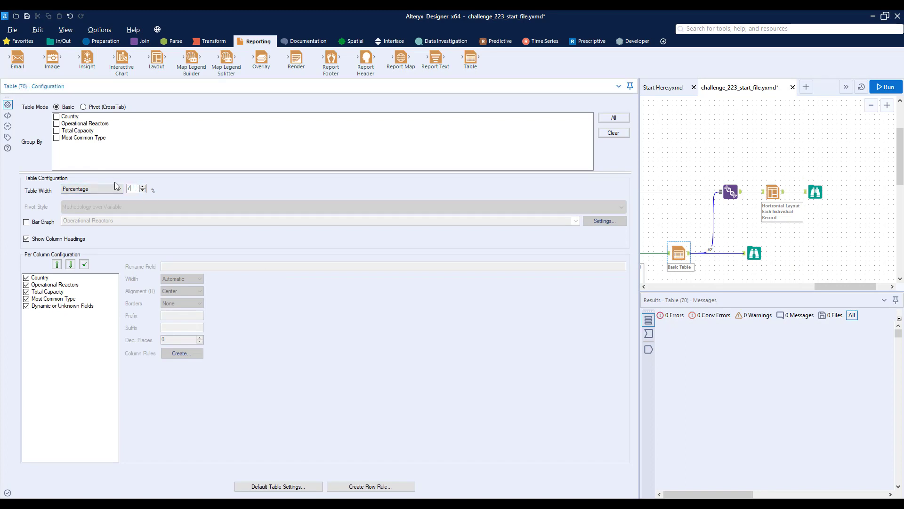
left_click(885, 87)
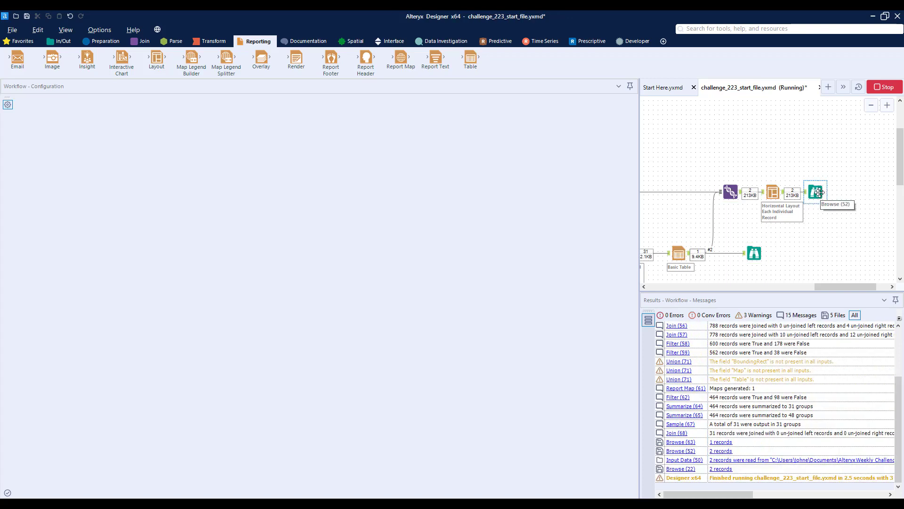
Review the country table and map of the rerun combined report in the Browse tool after the Layout.
left_click(818, 193)
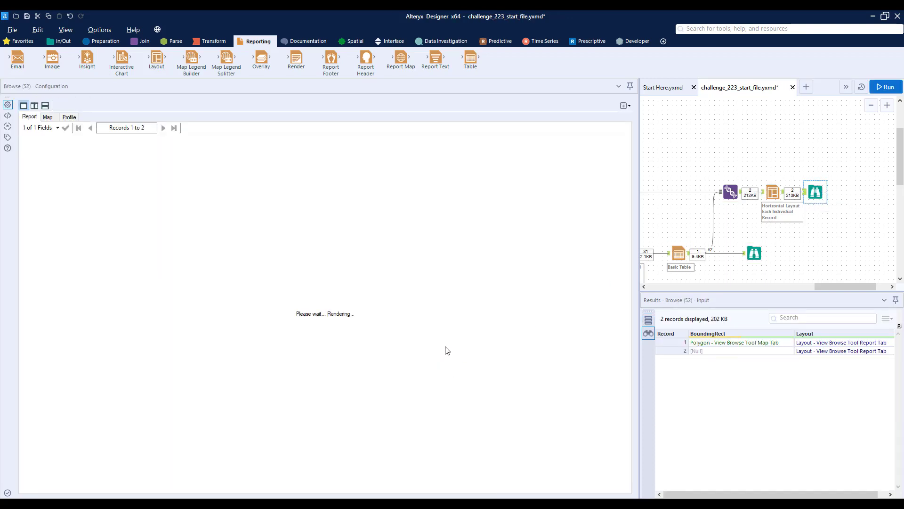
scroll(276, 282, "down", 5)
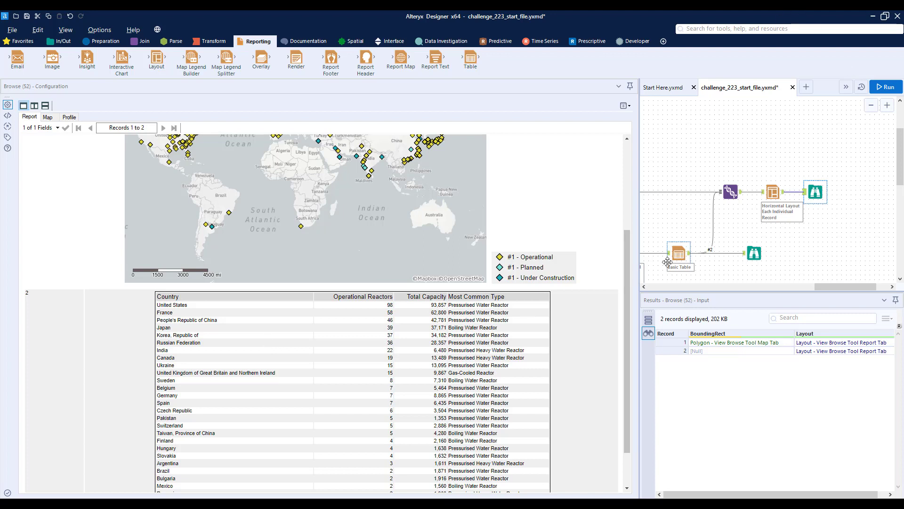
left_click_drag(823, 287, 733, 287)
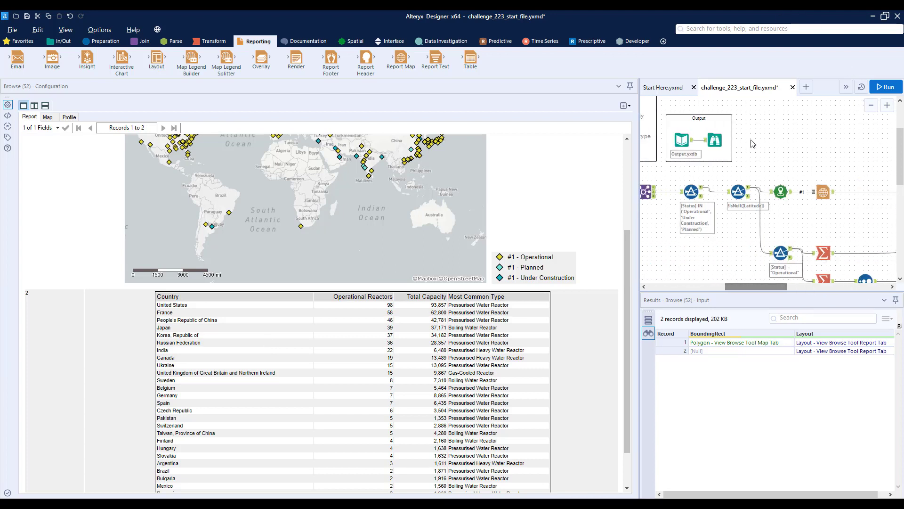
scroll(576, 258, "up", 3)
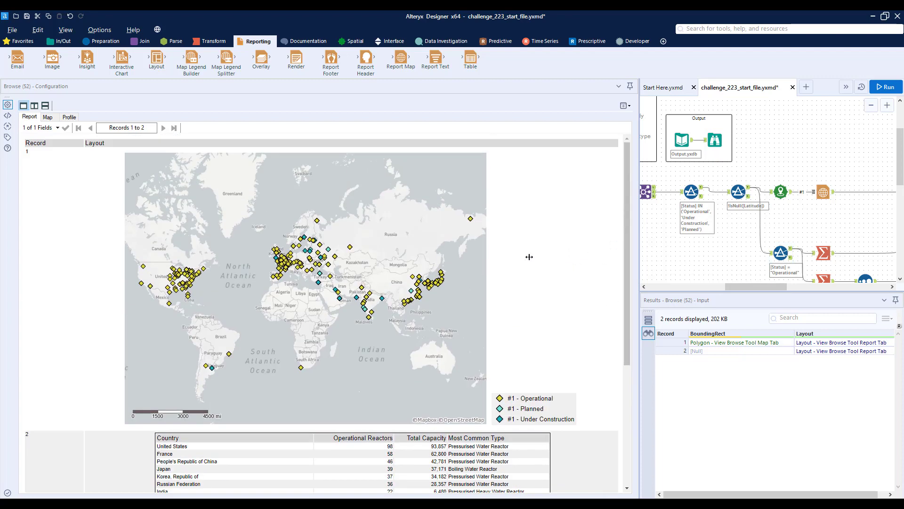
Narrow the report preview and zoom the canvas out to review the workflow from its inputs to the Union.
left_click_drag(451, 260, 435, 260)
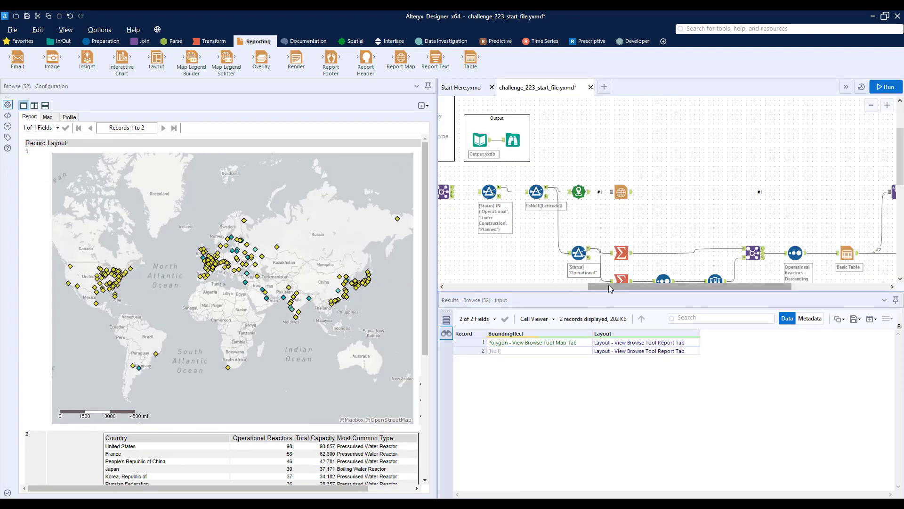
left_click_drag(608, 286, 525, 280)
scroll(525, 279, "down", 4)
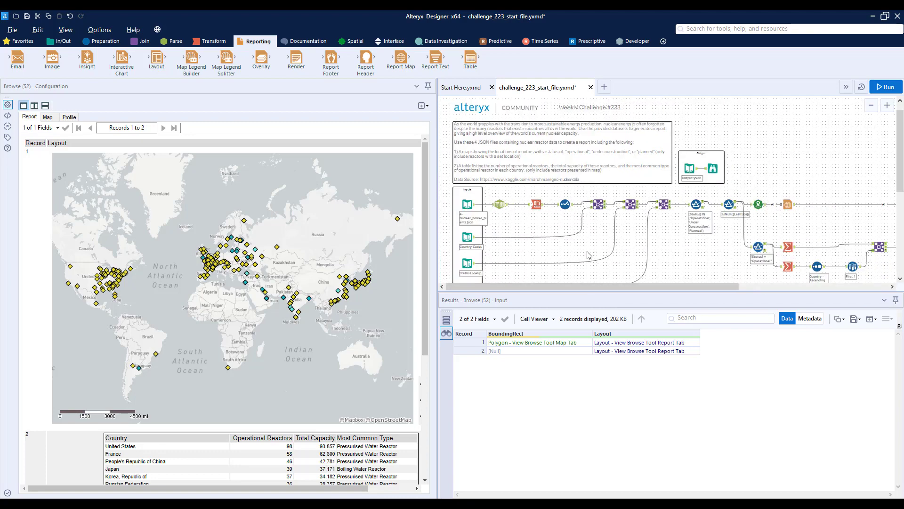
scroll(621, 278, "down", 2)
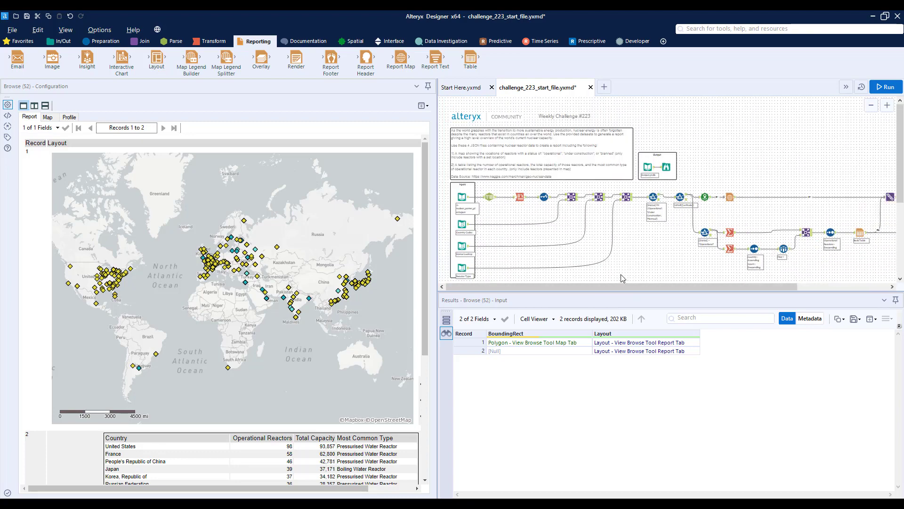